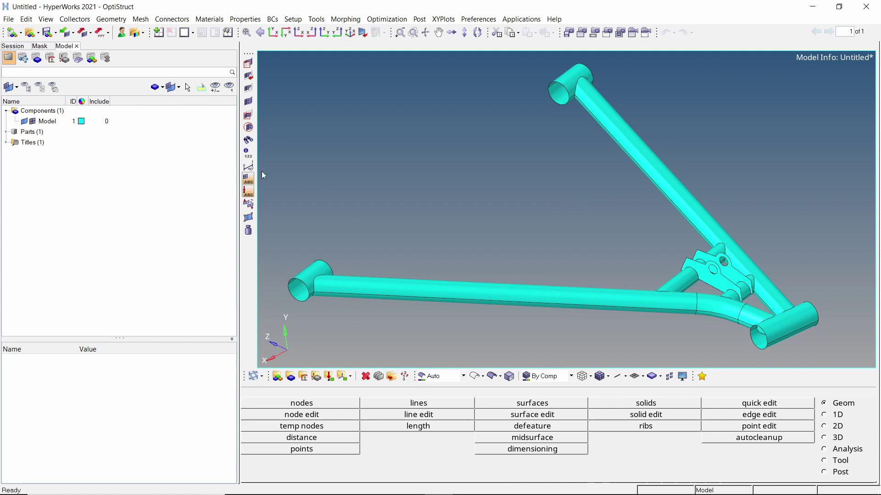
- Rename the Model component to pin_joint
{"action": "left_click", "coordinate": [28, 123]}
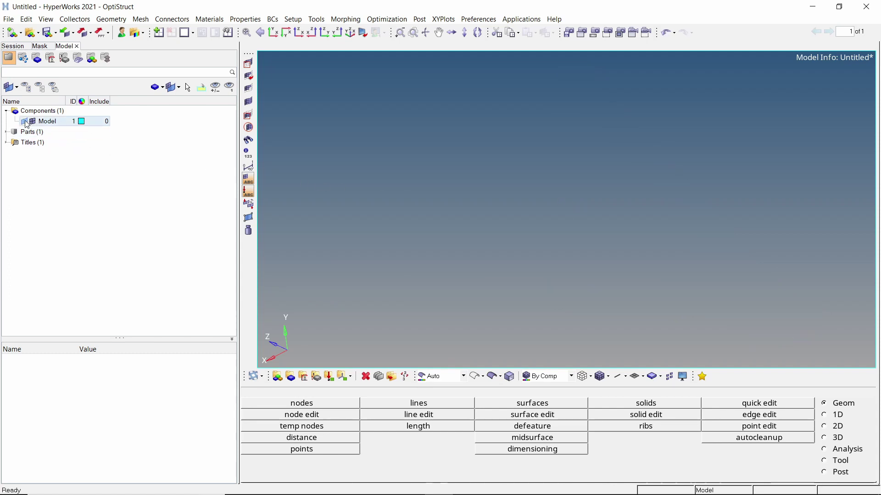
{"action": "left_click", "coordinate": [27, 123]}
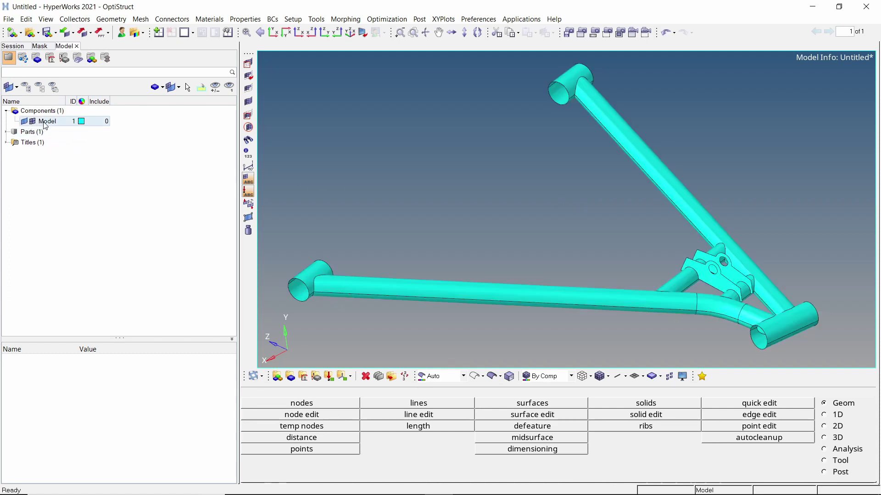
{"action": "left_click", "coordinate": [44, 122]}
{"action": "right_click", "coordinate": [44, 122]}
{"action": "left_click", "coordinate": [61, 139]}
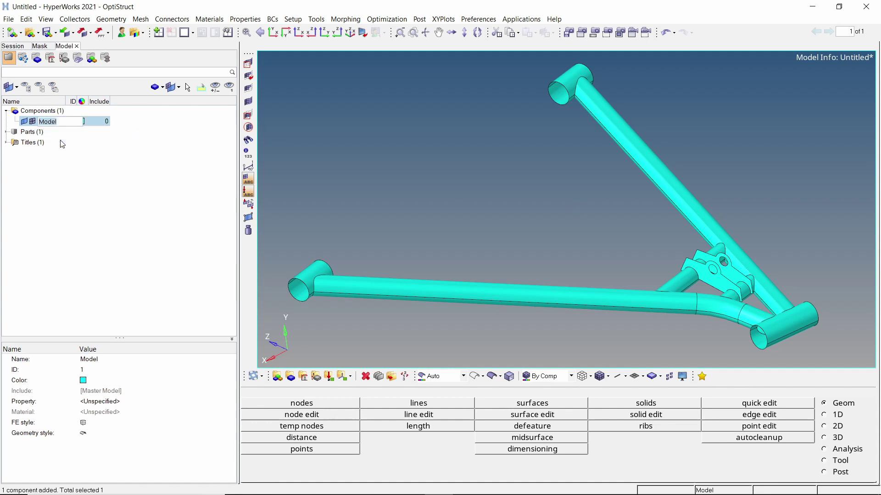
{"action": "type", "text": "pin_joint"}
{"action": "key", "text": "Return"}
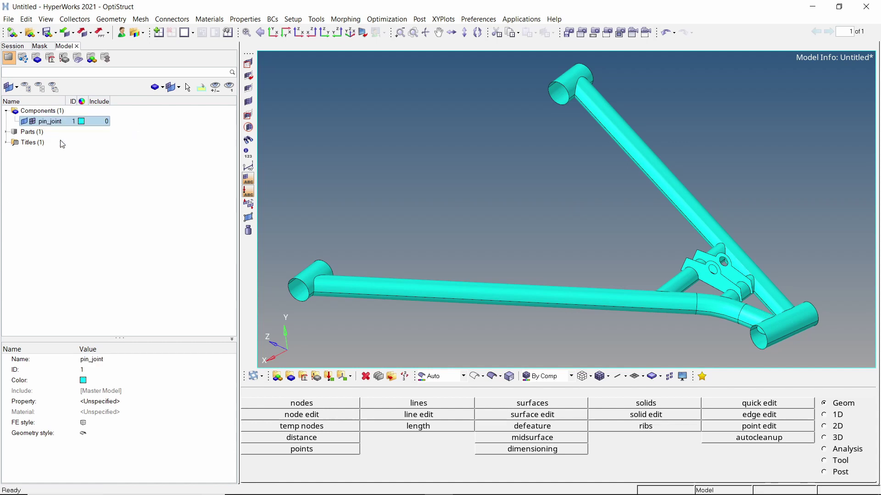
- Create two new components named main_links and cross_links
{"action": "right_click", "coordinate": [159, 120]}
{"action": "mouse_move", "coordinate": [200, 131]}
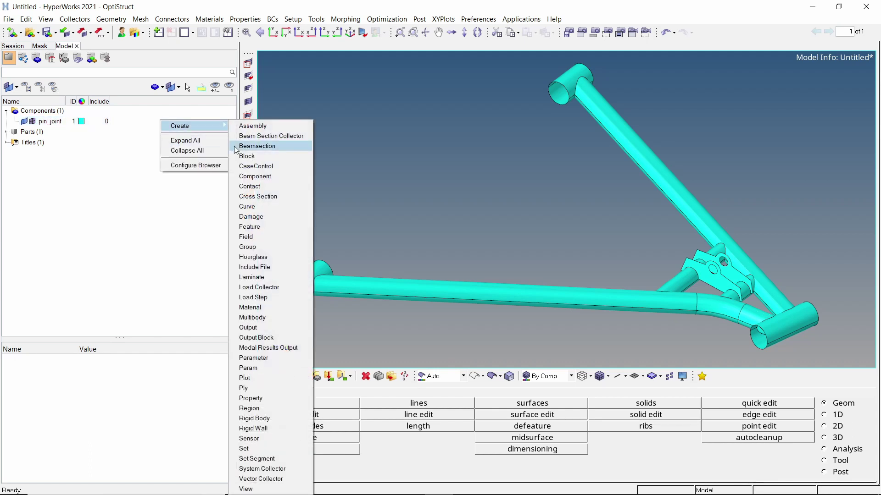
{"action": "left_click", "coordinate": [260, 180]}
{"action": "type", "text": "main_links"}
{"action": "key", "text": "Return"}
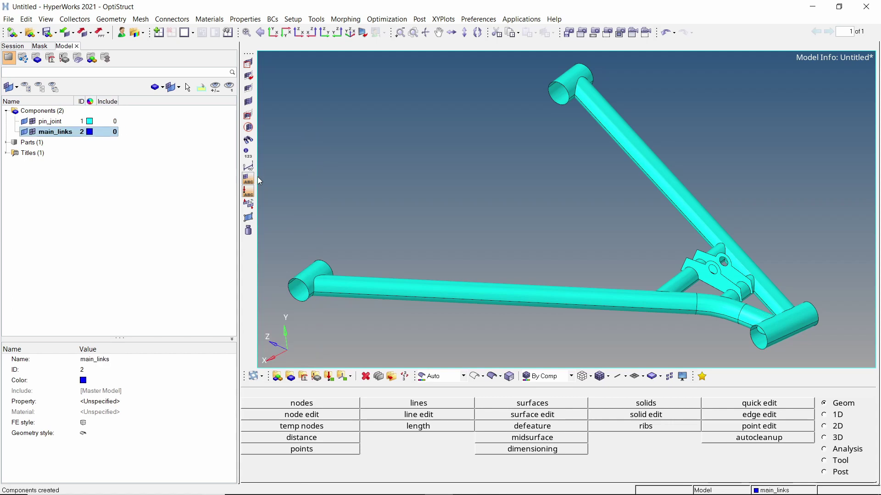
{"action": "right_click", "coordinate": [165, 126]}
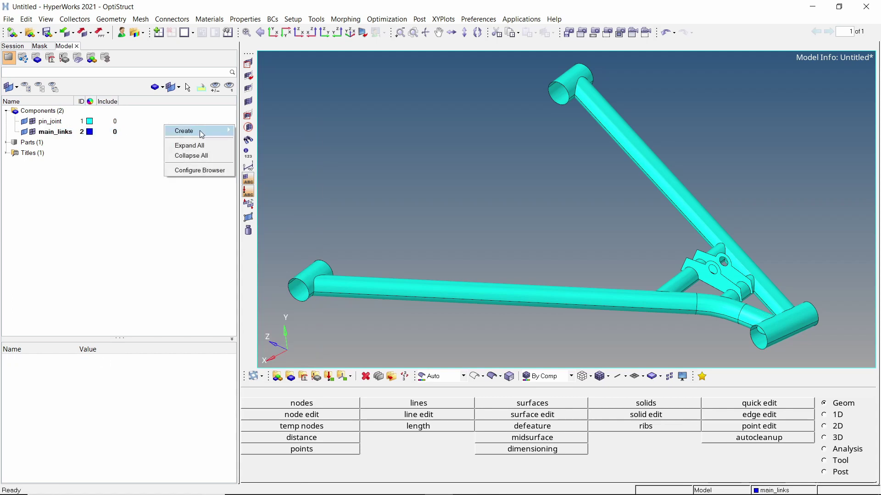
{"action": "mouse_move", "coordinate": [200, 131]}
{"action": "left_click", "coordinate": [268, 179]}
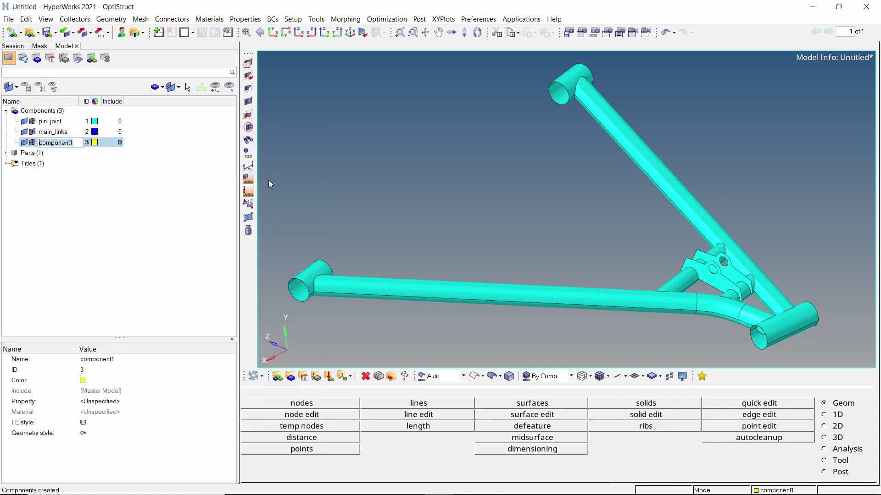
{"action": "type", "text": "cross"}
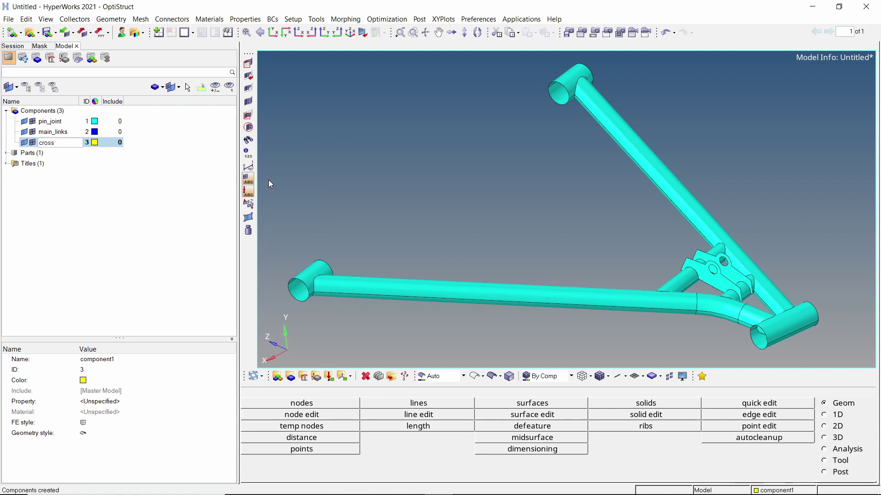
{"action": "type", "text": "_links"}
{"action": "key", "text": "Return"}
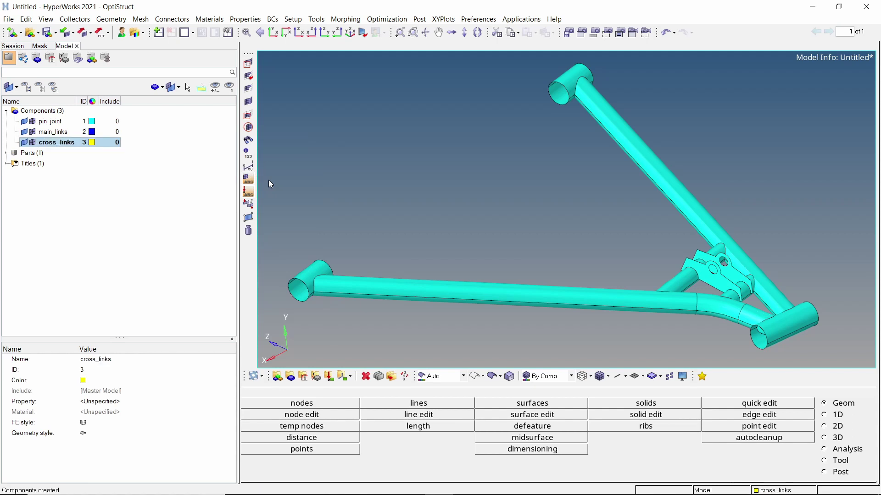
- Add a fourth component named mount
{"action": "left_click", "coordinate": [170, 117]}
{"action": "right_click", "coordinate": [170, 119]}
{"action": "mouse_move", "coordinate": [205, 122]}
{"action": "left_click", "coordinate": [272, 173]}
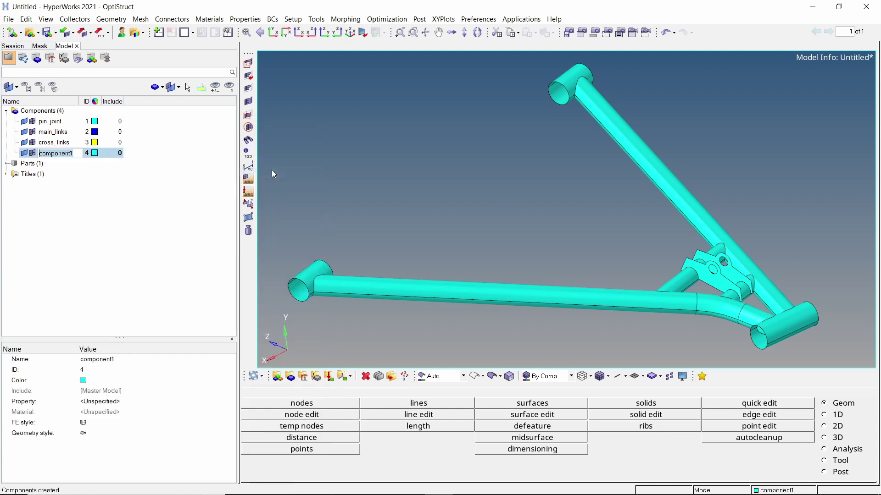
{"action": "type", "text": "mount"}
{"action": "key", "text": "Return"}
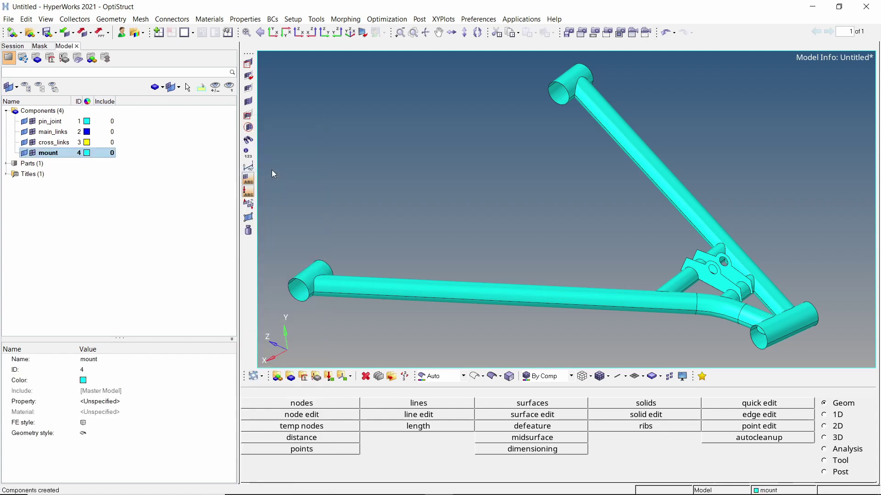
- Auto-colour all four components so each has its own colour
{"action": "left_click", "coordinate": [59, 123]}
{"action": "left_click", "coordinate": [60, 154], "text": "shift"}
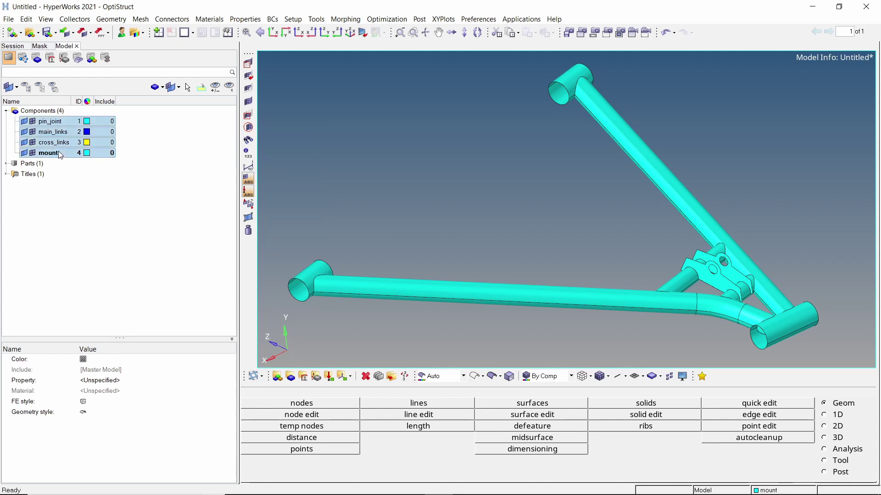
{"action": "left_click", "coordinate": [87, 154]}
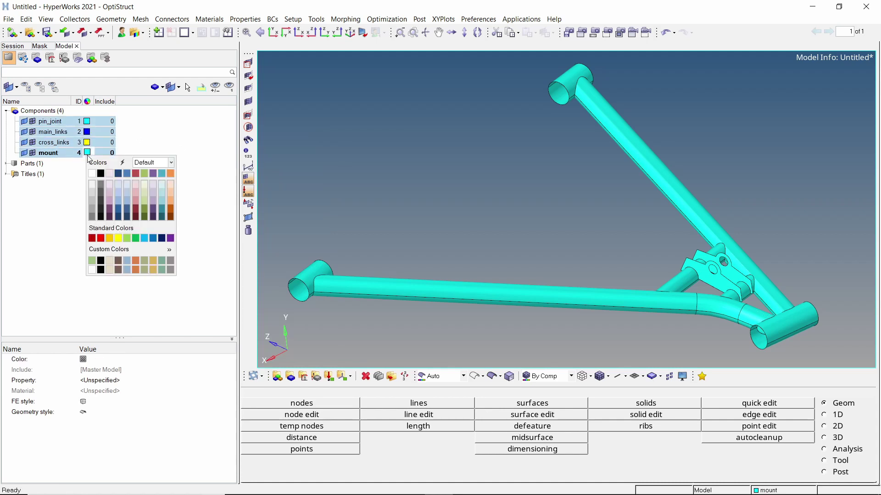
{"action": "left_click", "coordinate": [122, 165]}
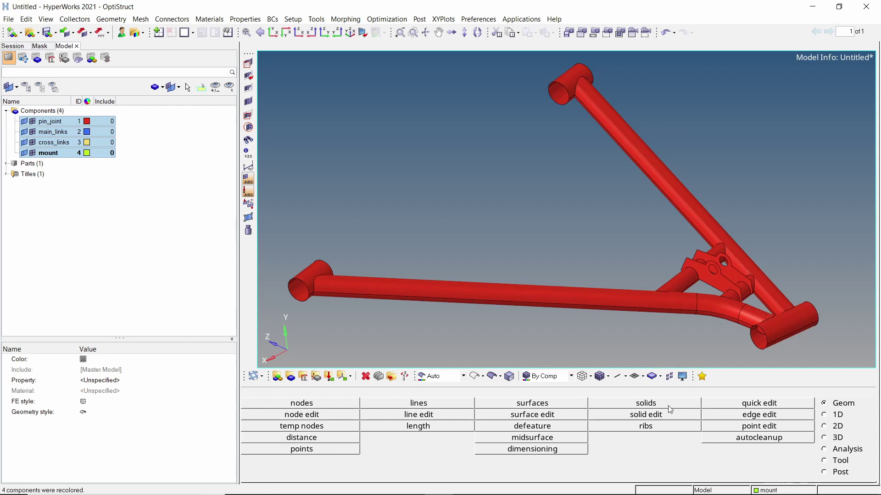
{"action": "left_click", "coordinate": [844, 463]}
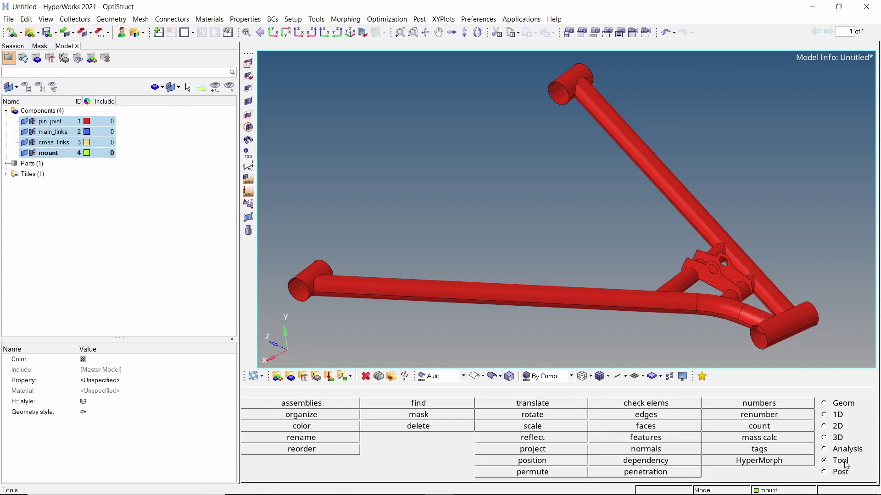
- Move the long lower tube and upper diagonal tube surfaces into main_links using organize
{"action": "left_click", "coordinate": [338, 415]}
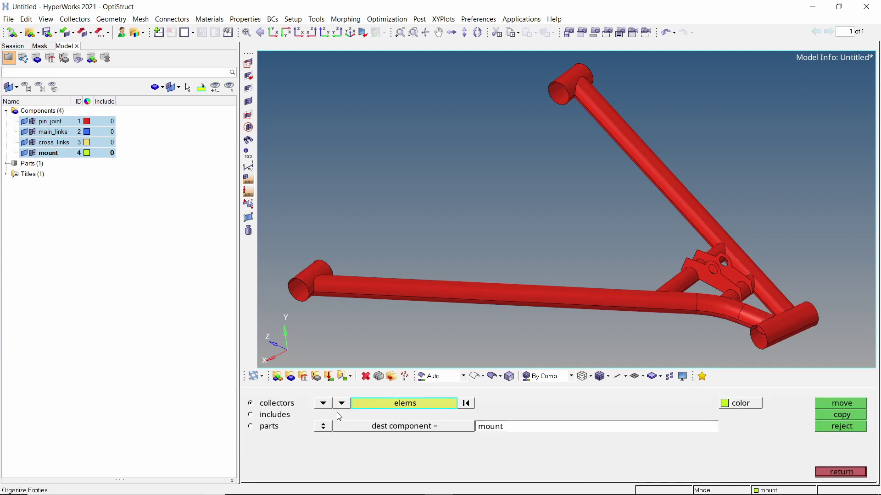
{"action": "left_click", "coordinate": [323, 403]}
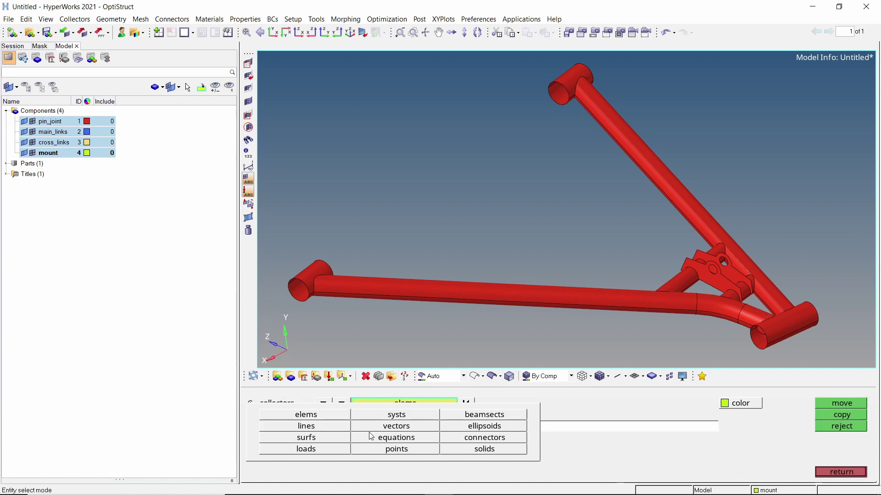
{"action": "left_click", "coordinate": [335, 439]}
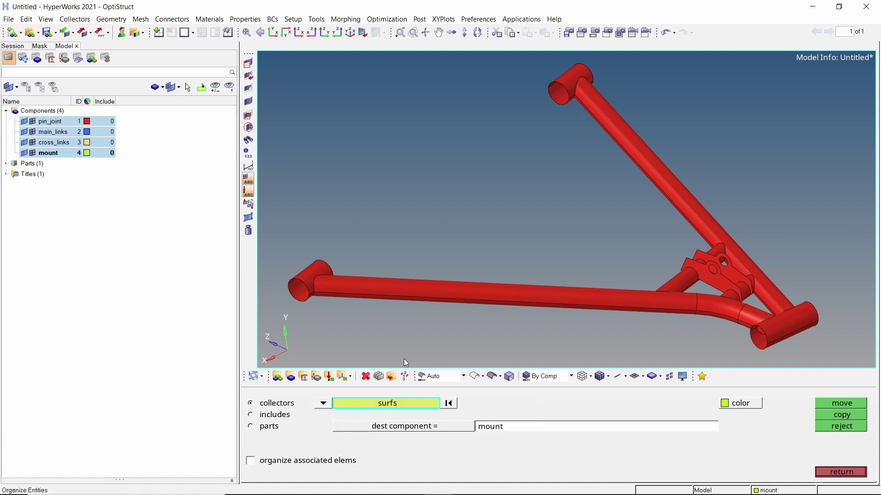
{"action": "left_click", "coordinate": [460, 297]}
{"action": "scroll", "coordinate": [653, 314], "scroll_direction": "up", "scroll_amount": 3}
{"action": "left_click", "coordinate": [550, 263]}
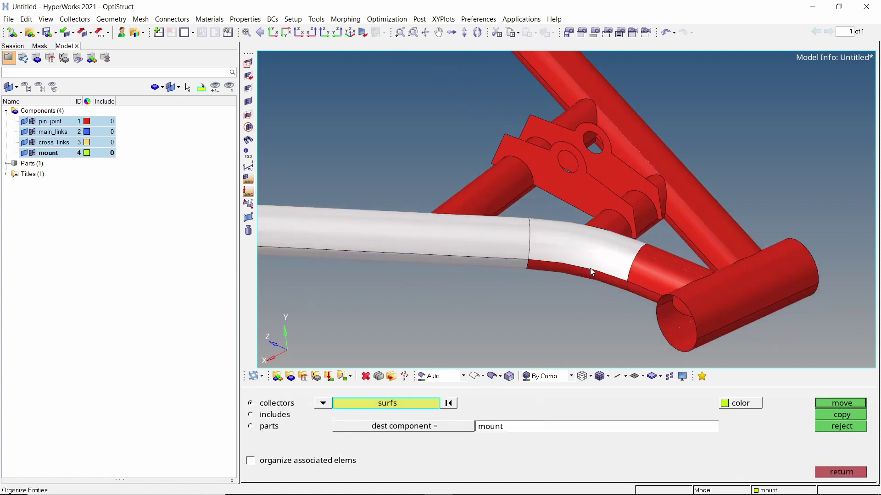
{"action": "left_click", "coordinate": [647, 275]}
{"action": "left_click", "coordinate": [653, 293]}
{"action": "left_click", "coordinate": [687, 214]}
{"action": "scroll", "coordinate": [686, 244], "scroll_direction": "down", "scroll_amount": 4}
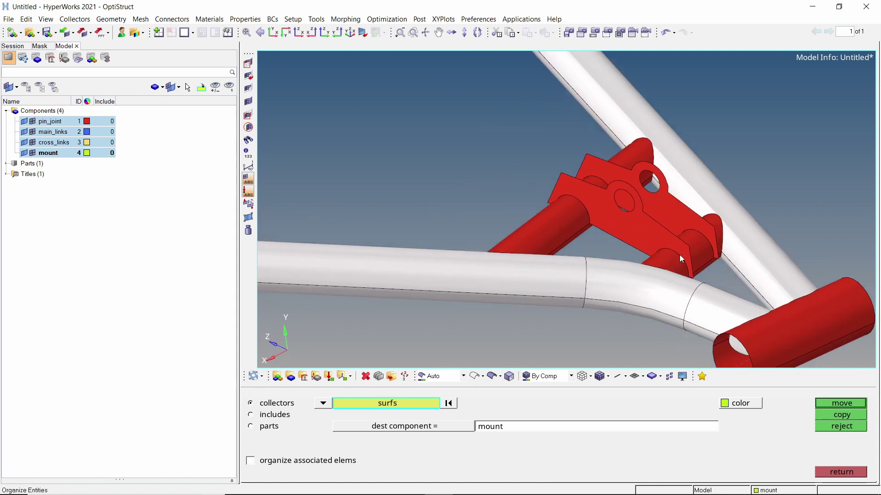
{"action": "left_click", "coordinate": [418, 429]}
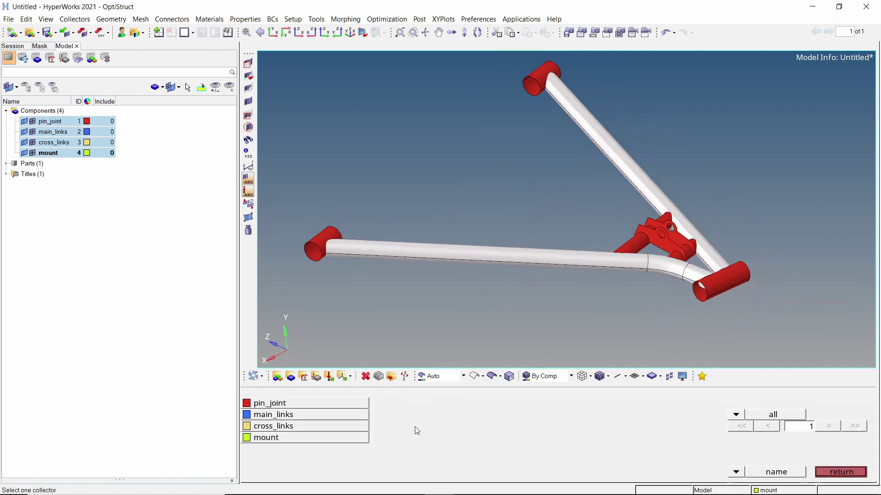
{"action": "left_click", "coordinate": [317, 415]}
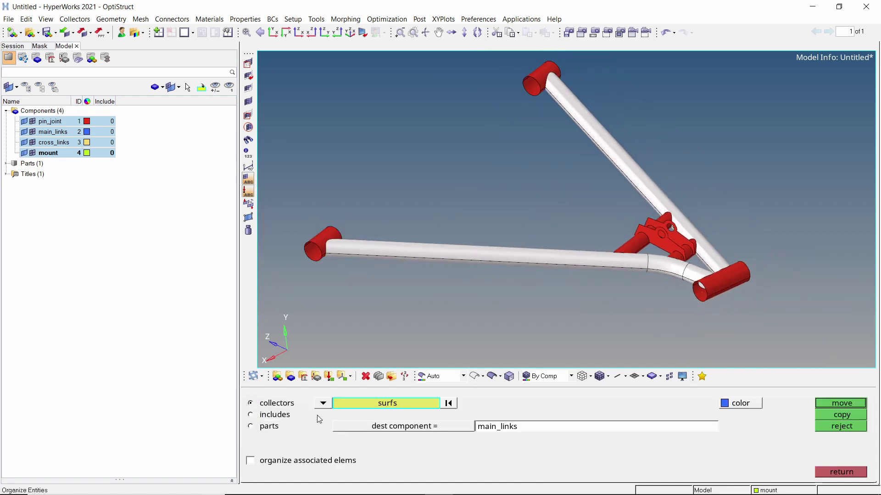
{"action": "left_click", "coordinate": [851, 405]}
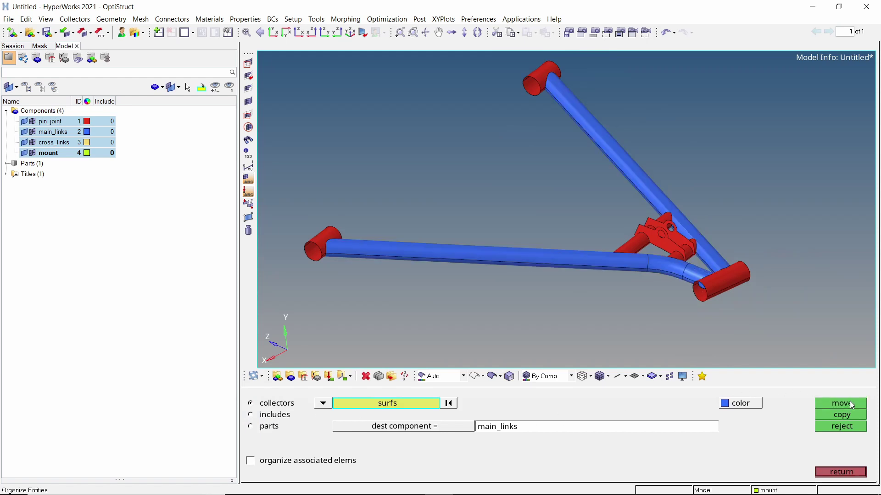
- Select the red cross tube and pin tube surfaces for the next move
{"action": "scroll", "coordinate": [609, 250], "scroll_direction": "up", "scroll_amount": 5}
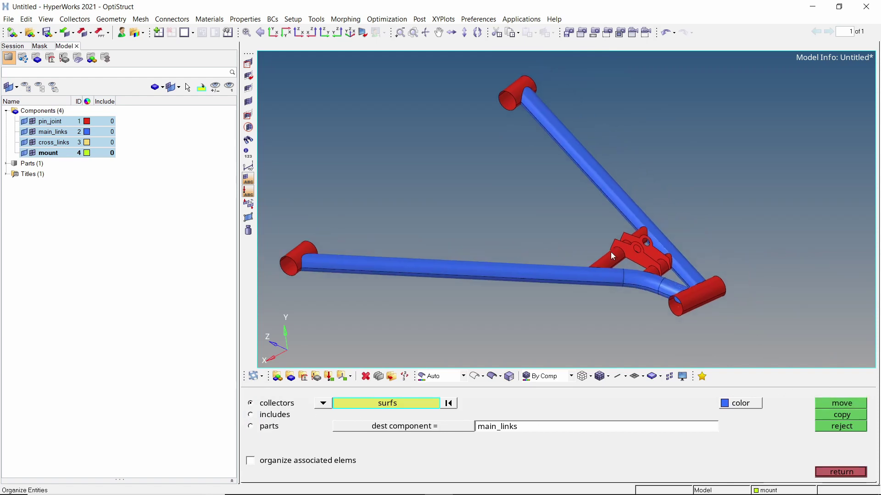
{"action": "left_click", "coordinate": [607, 246]}
{"action": "left_click_drag", "start_coordinate": [619, 235], "coordinate": [648, 235], "text": "ctrl"}
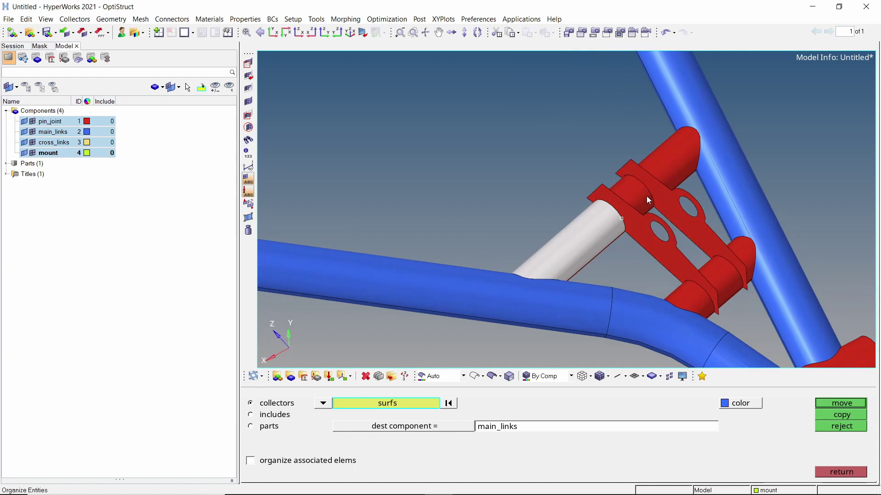
{"action": "left_click", "coordinate": [672, 163]}
{"action": "left_click", "coordinate": [719, 294]}
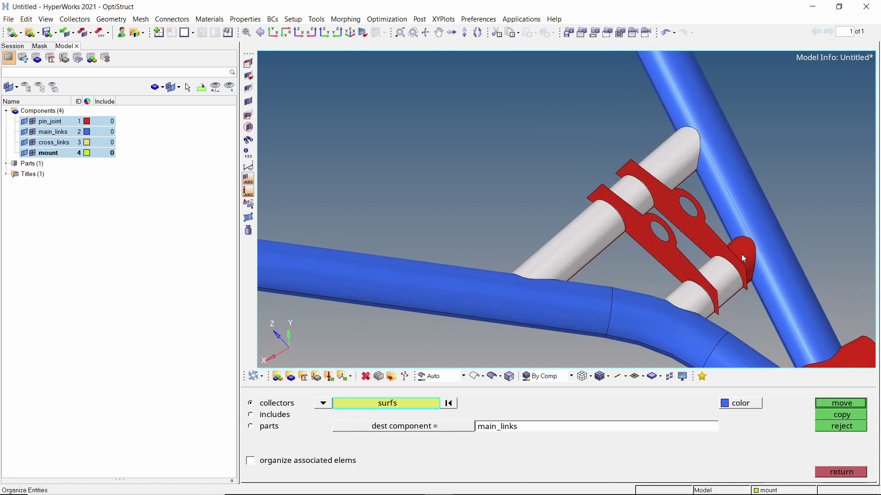
{"action": "left_click_drag", "start_coordinate": [602, 247], "coordinate": [613, 249], "text": "ctrl"}
{"action": "left_click", "coordinate": [708, 274]}
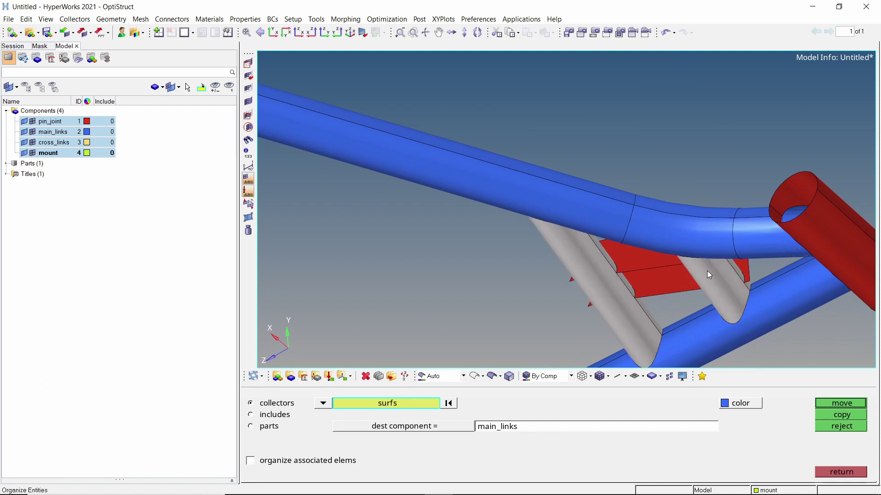
- Move the selected cross tube surfaces into the cross_links component
{"action": "left_click", "coordinate": [448, 426]}
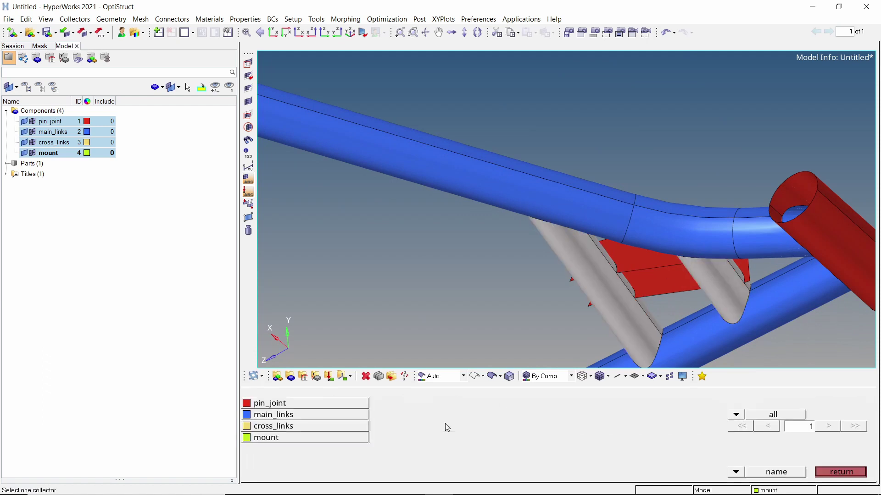
{"action": "left_click", "coordinate": [346, 427]}
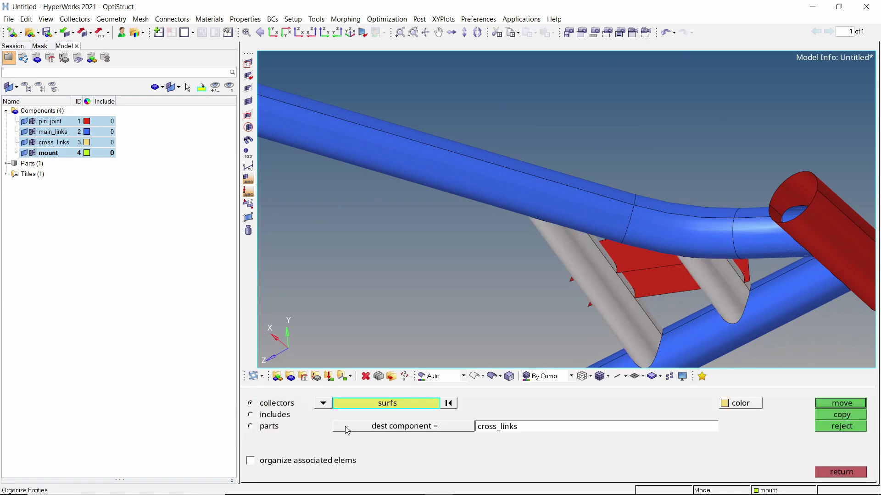
{"action": "left_click", "coordinate": [826, 406]}
{"action": "left_click_drag", "start_coordinate": [741, 307], "coordinate": [683, 327], "text": "ctrl"}
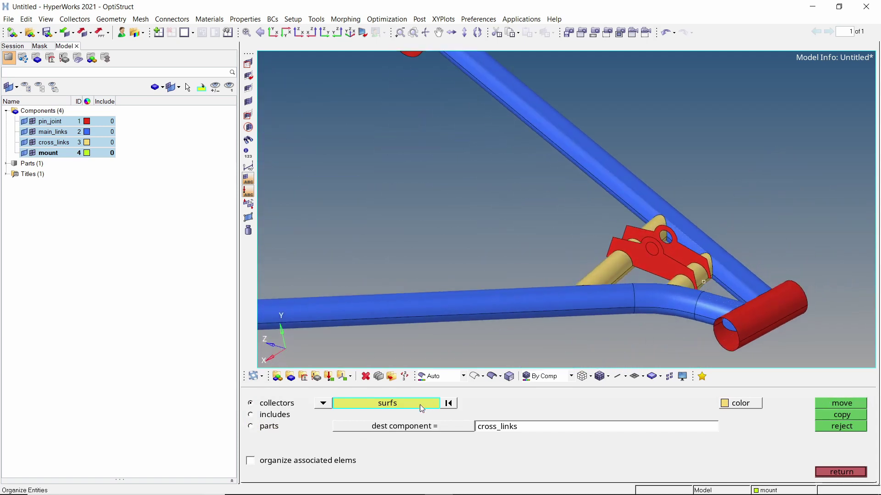
- Move the bracket plate surfaces into the mount component and exit organize
{"action": "left_click", "coordinate": [673, 269]}
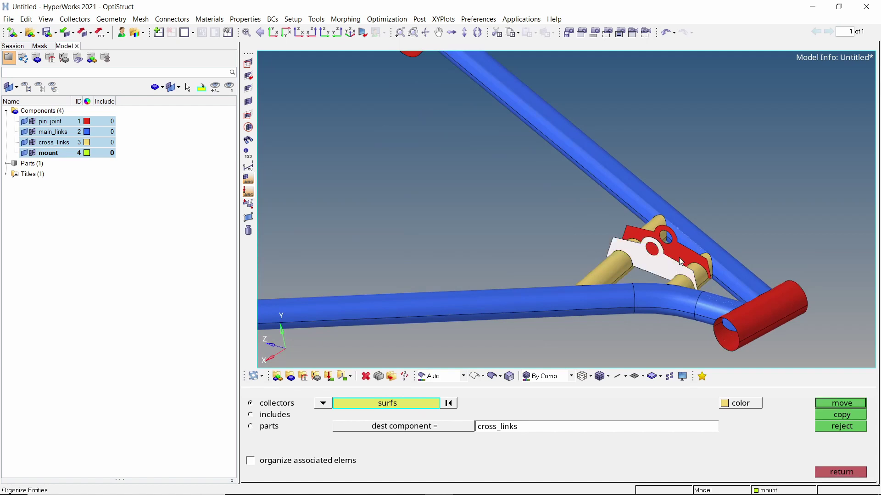
{"action": "left_click", "coordinate": [682, 260]}
{"action": "left_click", "coordinate": [403, 427]}
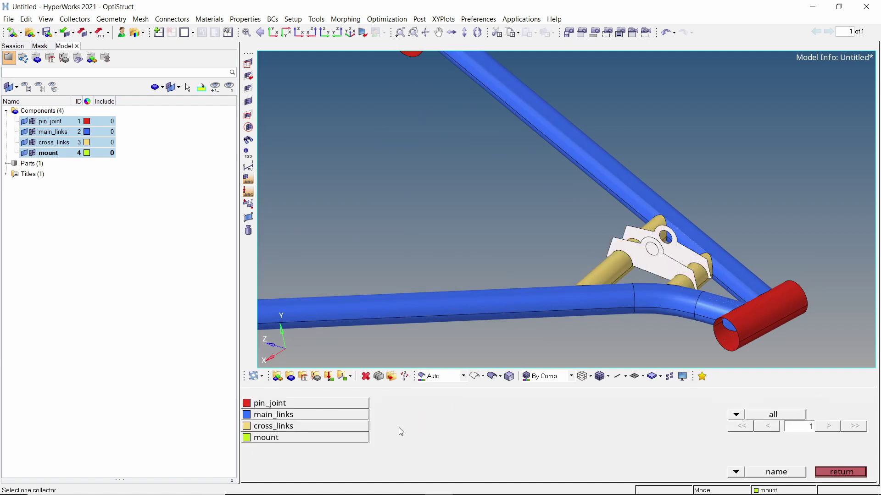
{"action": "left_click", "coordinate": [366, 441]}
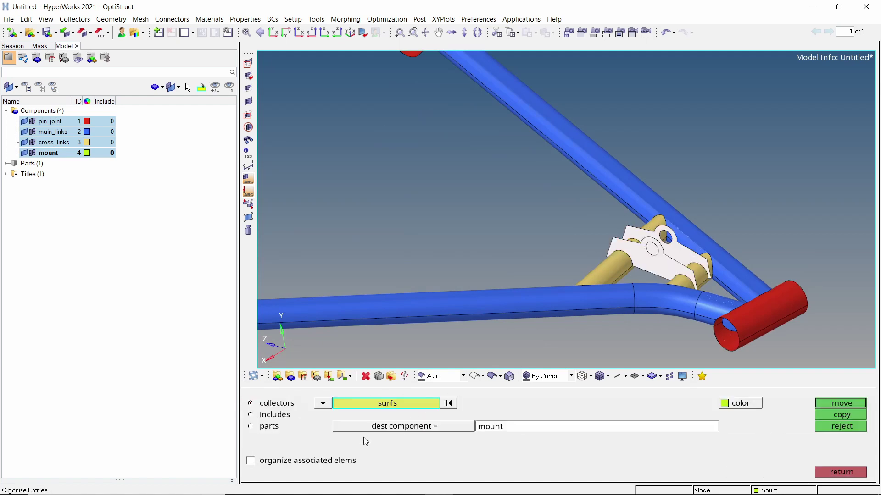
{"action": "left_click", "coordinate": [842, 403]}
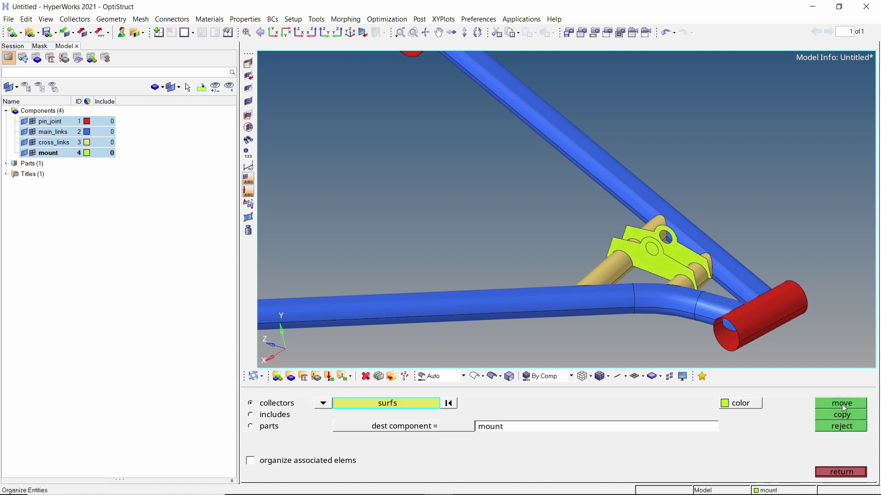
{"action": "left_click", "coordinate": [843, 472]}
{"action": "scroll", "coordinate": [698, 297], "scroll_direction": "down", "scroll_amount": 5}
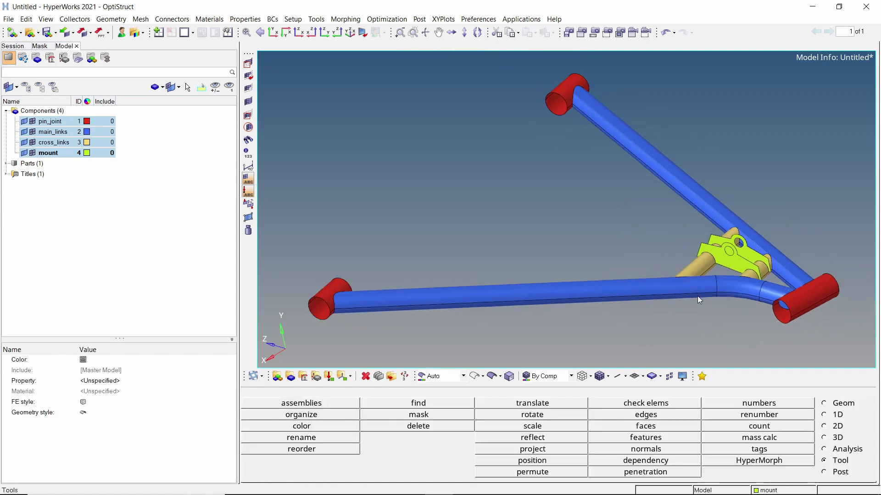
- Create a new material named aluminum from the Model browser
{"action": "right_click", "coordinate": [188, 118]}
{"action": "mouse_move", "coordinate": [234, 123]}
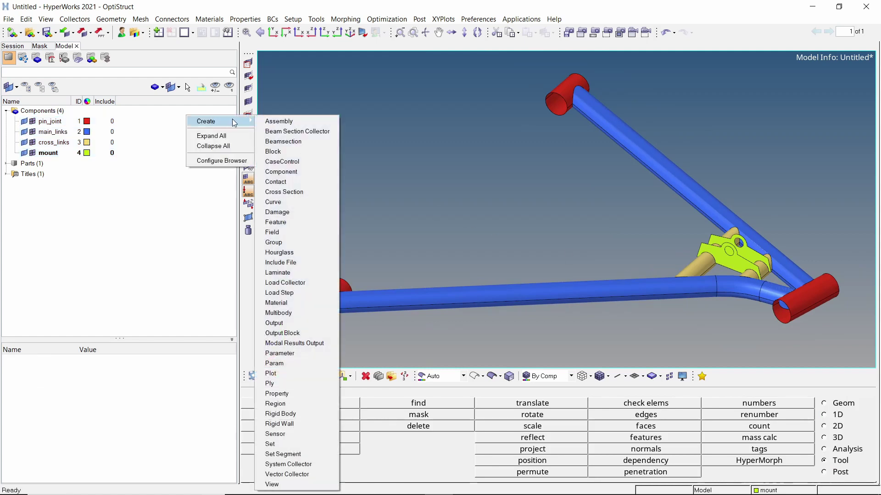
{"action": "left_click", "coordinate": [293, 302]}
{"action": "type", "text": "alumi"}
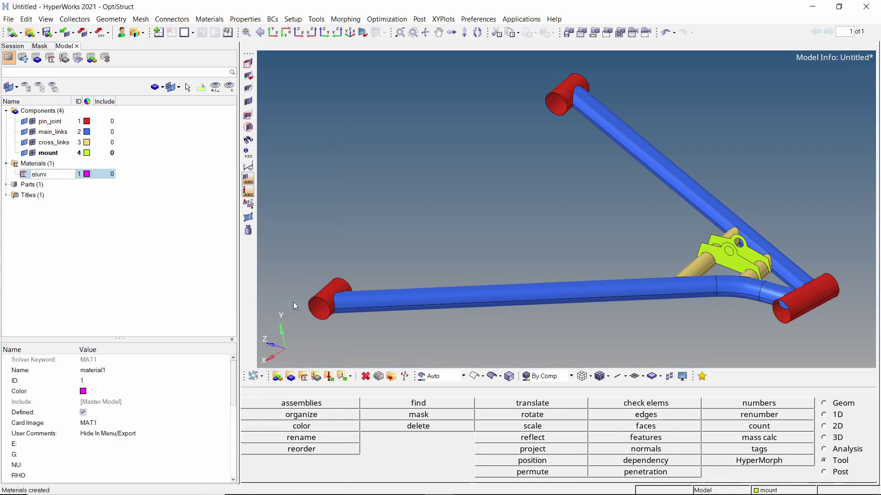
{"action": "type", "text": "num"}
{"action": "key", "text": "Return"}
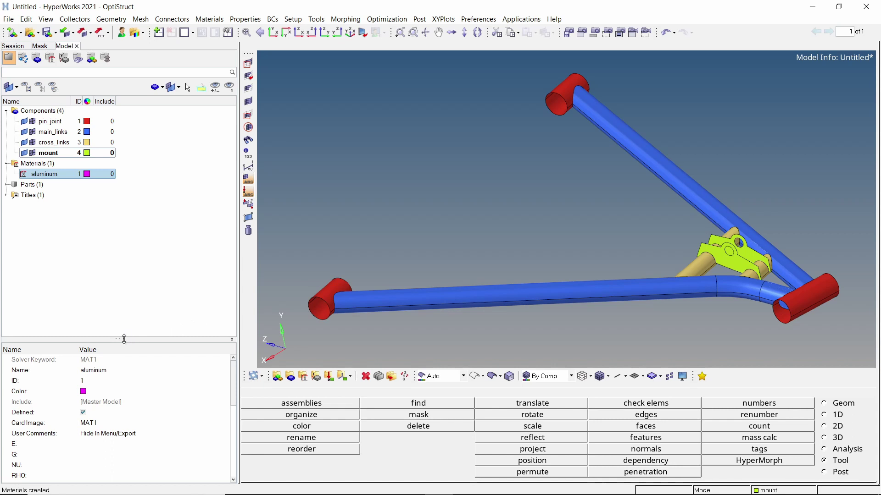
- Set the aluminum material's E to 75000, NU to 0.3 and RHO to 2.7e-09
{"action": "left_click_drag", "start_coordinate": [123, 339], "coordinate": [137, 275]}
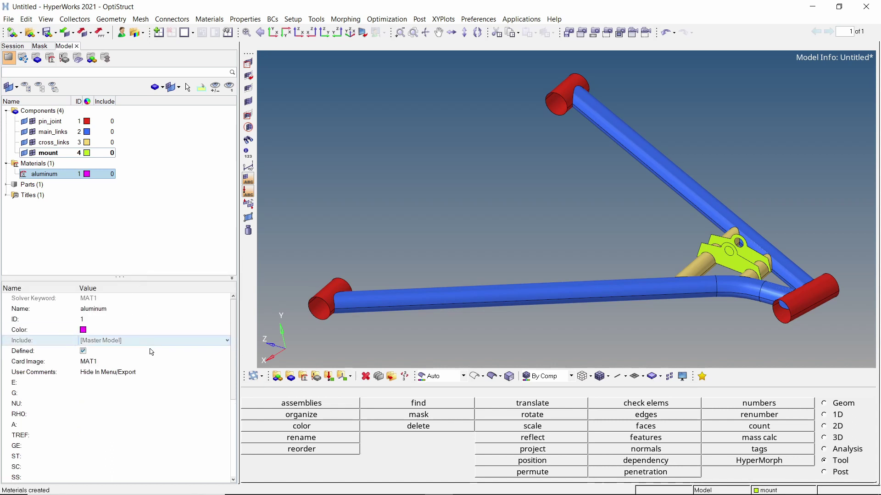
{"action": "left_click", "coordinate": [155, 383]}
{"action": "type", "text": "210000.0"}
{"action": "left_click", "coordinate": [155, 385]}
{"action": "type", "text": "75000"}
{"action": "key", "text": "Return"}
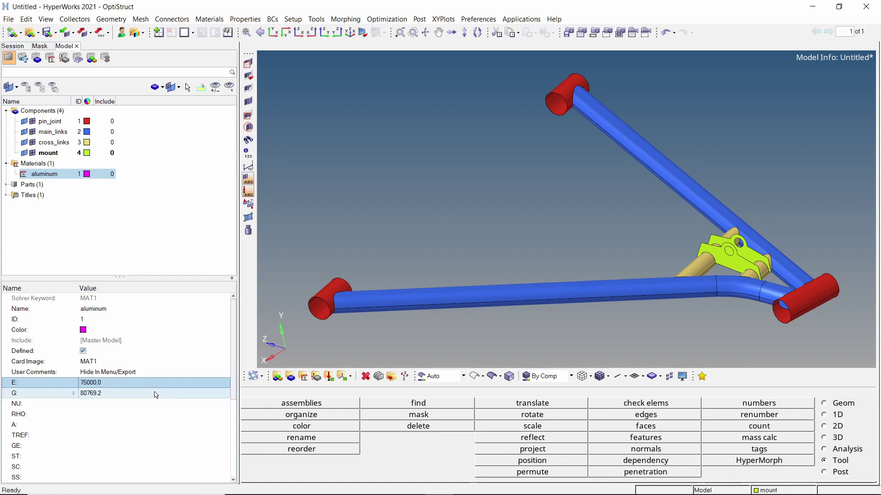
{"action": "left_click", "coordinate": [156, 404]}
{"action": "type", "text": "0.3"}
{"action": "key", "text": "Return"}
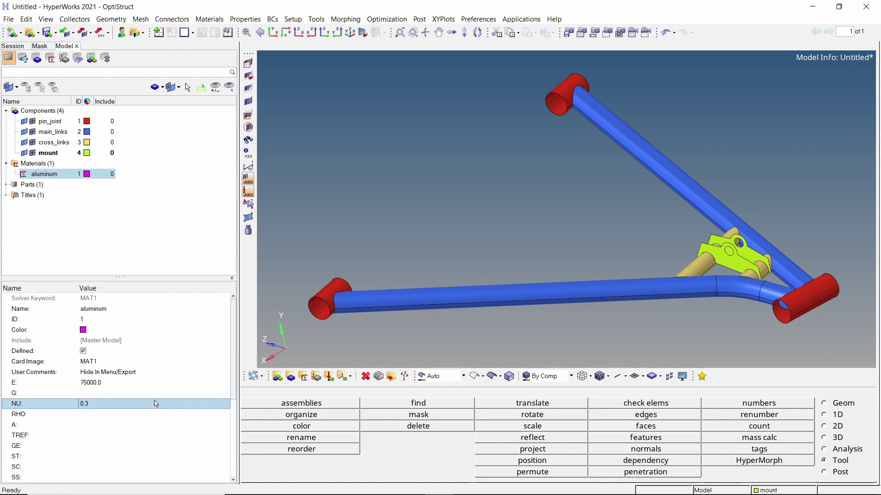
{"action": "left_click", "coordinate": [157, 414]}
{"action": "type", "text": "7.85e-09"}
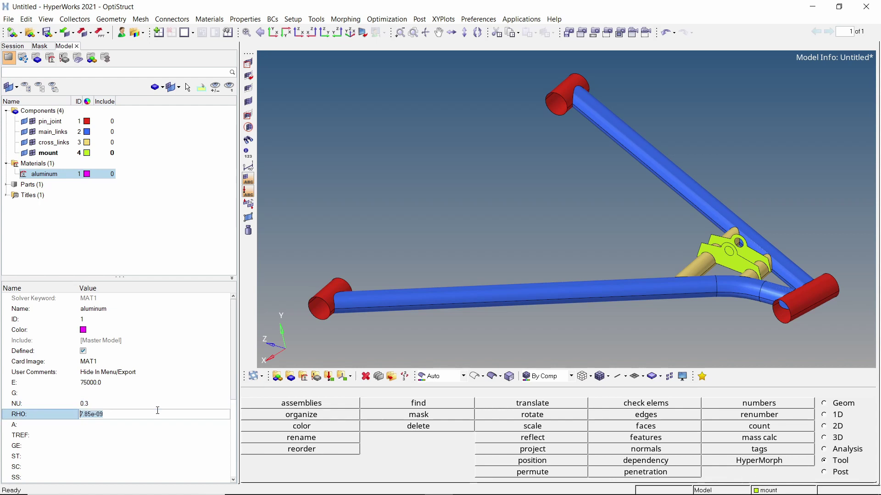
{"action": "type", "text": "2.7"}
{"action": "key", "text": "Return"}
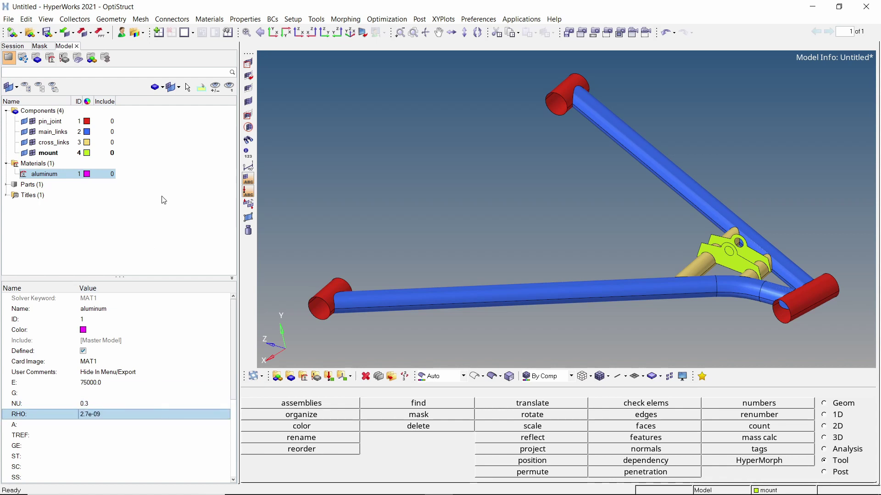
- Create a new property named pin_joint from the Model browser
{"action": "right_click", "coordinate": [187, 120]}
{"action": "mouse_move", "coordinate": [236, 125]}
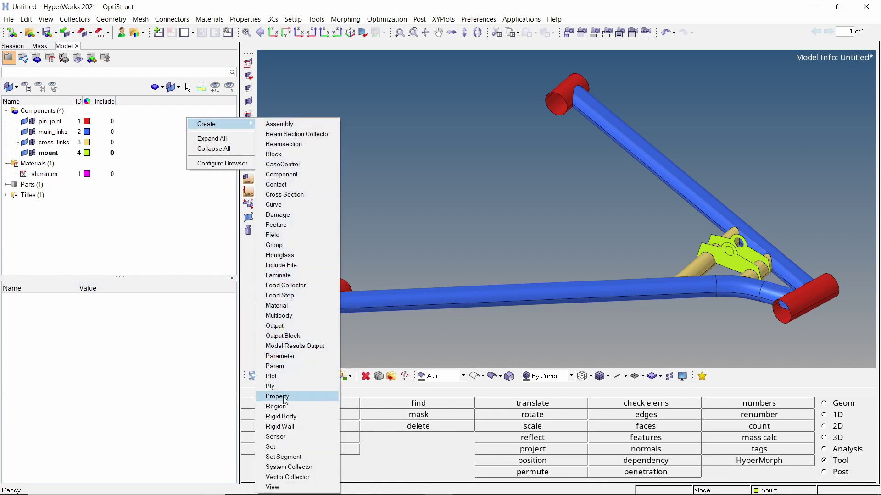
{"action": "left_click", "coordinate": [284, 398]}
{"action": "type", "text": "pin_joint"}
{"action": "key", "text": "Return"}
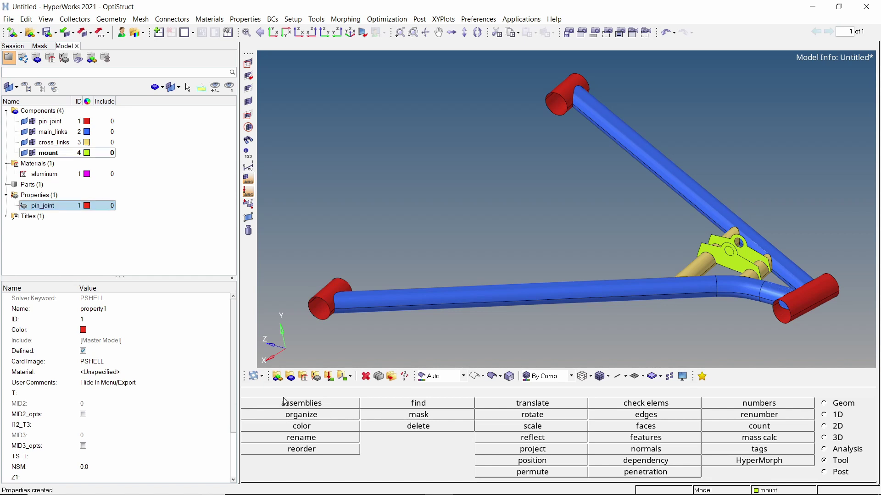
- Assign aluminum as pin_joint's material and set its thickness T to 1.2
{"action": "left_click", "coordinate": [155, 373]}
{"action": "left_click", "coordinate": [156, 373]}
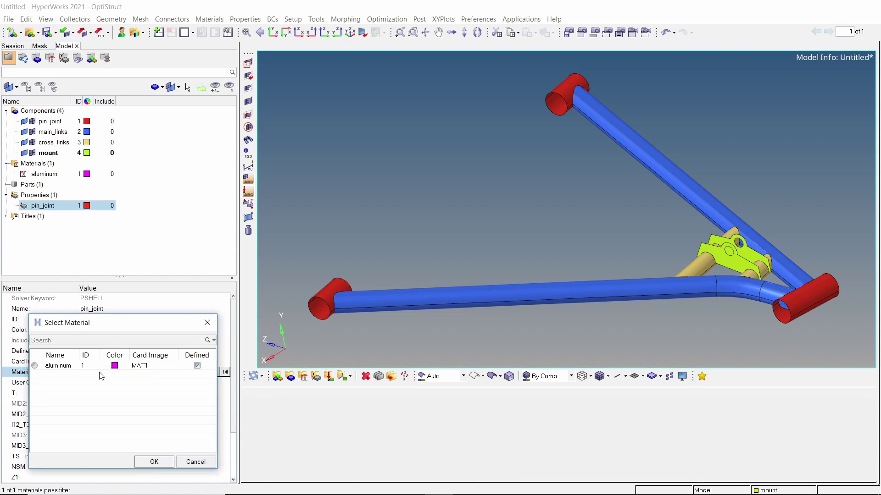
{"action": "left_click", "coordinate": [154, 462]}
{"action": "left_click", "coordinate": [164, 394]}
{"action": "type", "text": "1.0"}
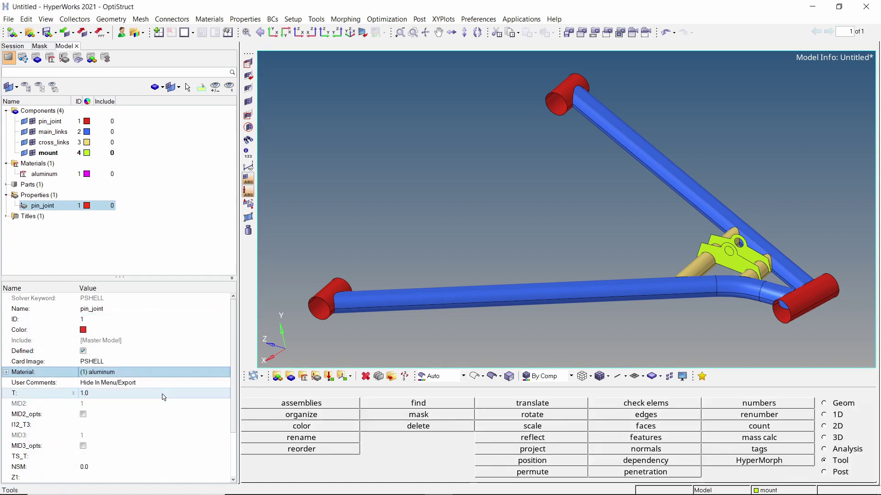
{"action": "left_click", "coordinate": [164, 396]}
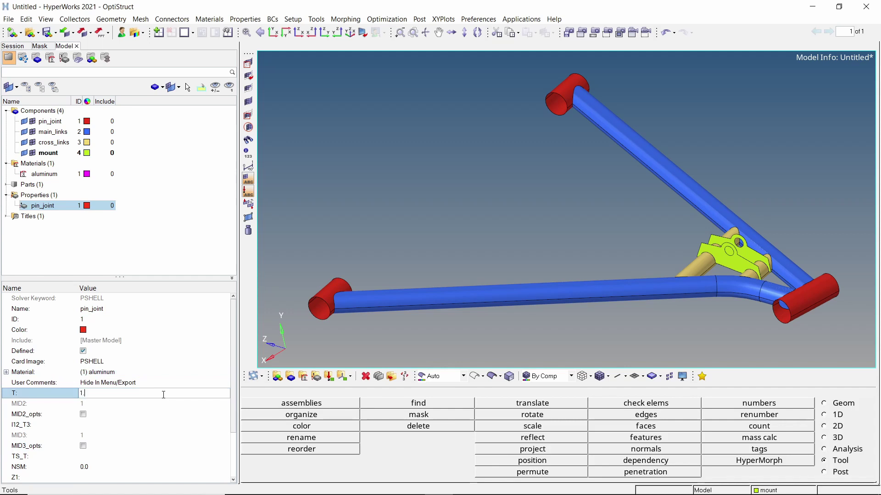
{"action": "type", "text": "1.2"}
{"action": "key", "text": "Return"}
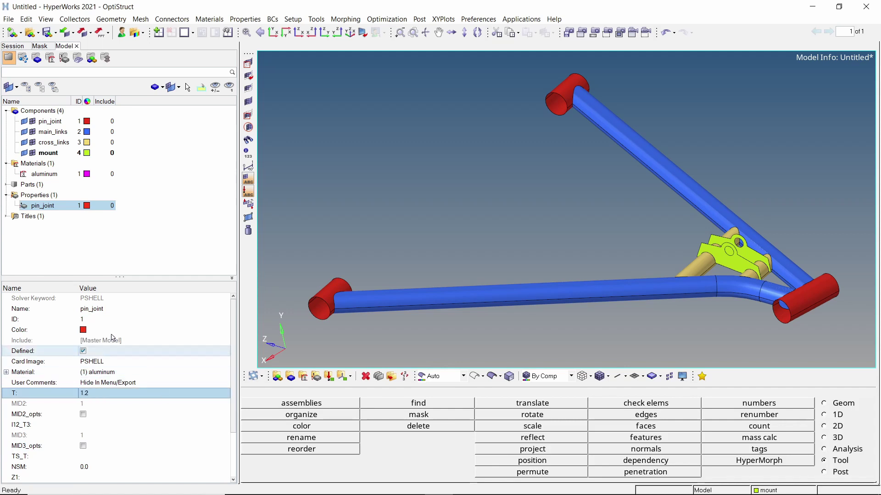
- Duplicate the pin_joint property three times as main_links, cross_links and mount
{"action": "right_click", "coordinate": [47, 208]}
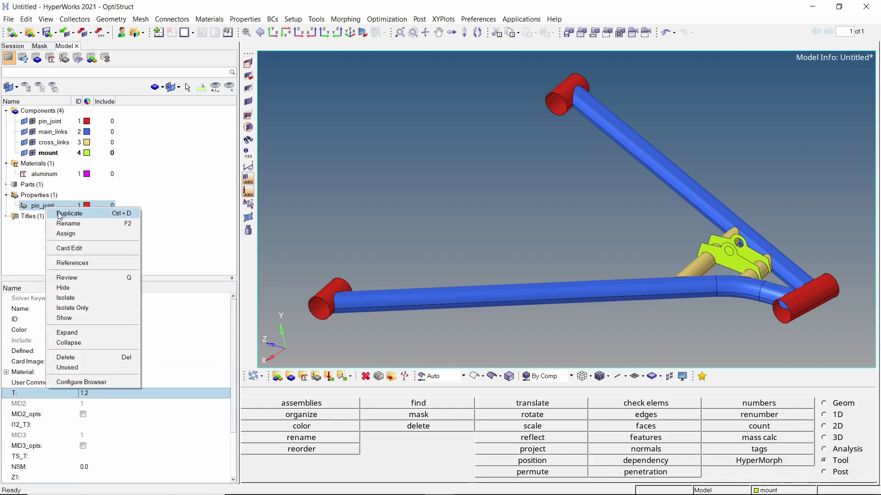
{"action": "left_click", "coordinate": [60, 214]}
{"action": "type", "text": "main_links"}
{"action": "key", "text": "Return"}
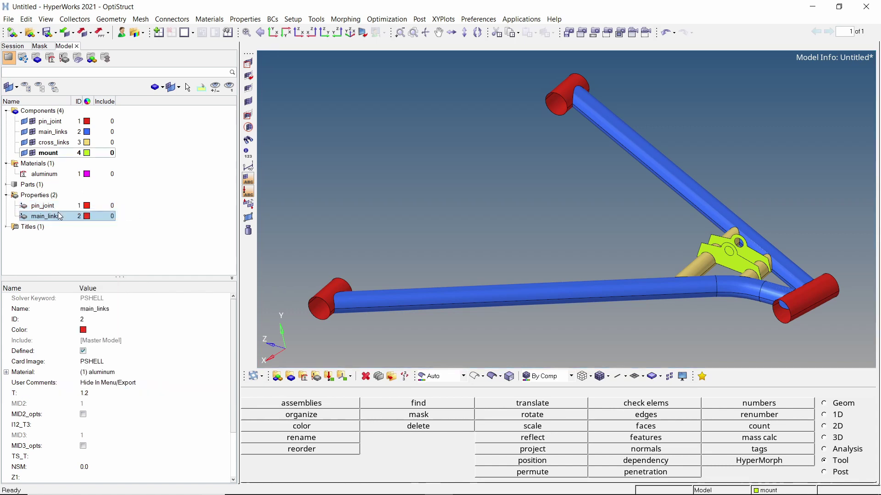
{"action": "right_click", "coordinate": [50, 218]}
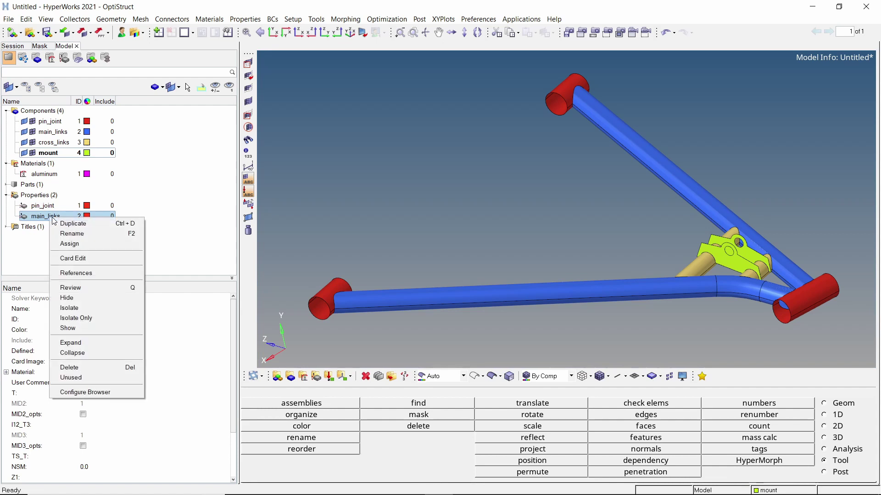
{"action": "left_click", "coordinate": [73, 224]}
{"action": "type", "text": "cross_links"}
{"action": "key", "text": "Return"}
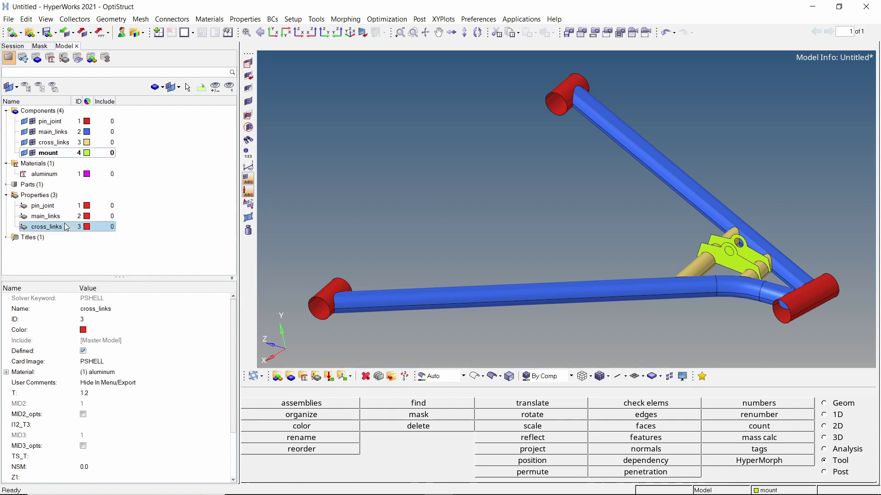
{"action": "right_click", "coordinate": [64, 227]}
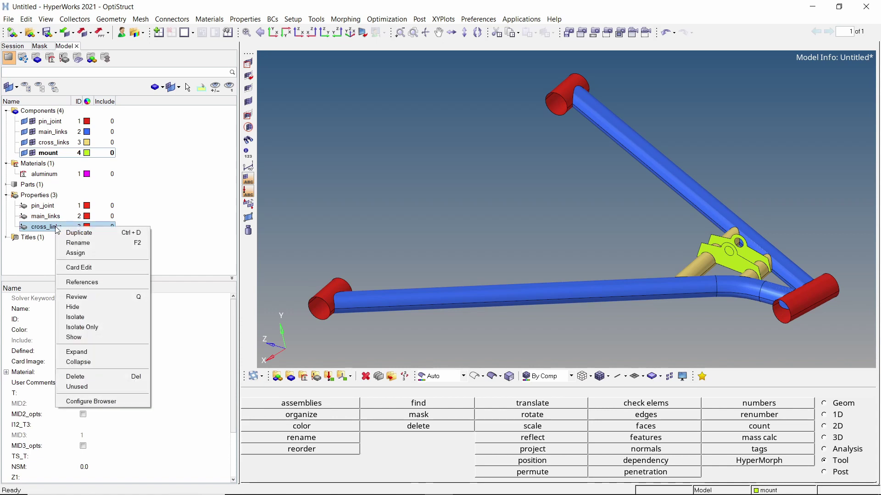
{"action": "left_click", "coordinate": [68, 233]}
{"action": "type", "text": "mount"}
{"action": "key", "text": "Return"}
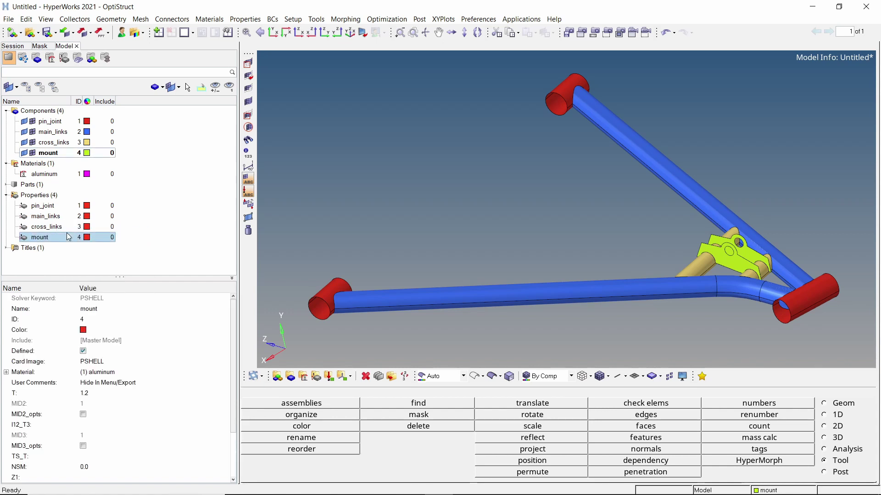
- Auto-colour the pin_joint, main_links, cross_links and mount properties
{"action": "left_click", "coordinate": [50, 206]}
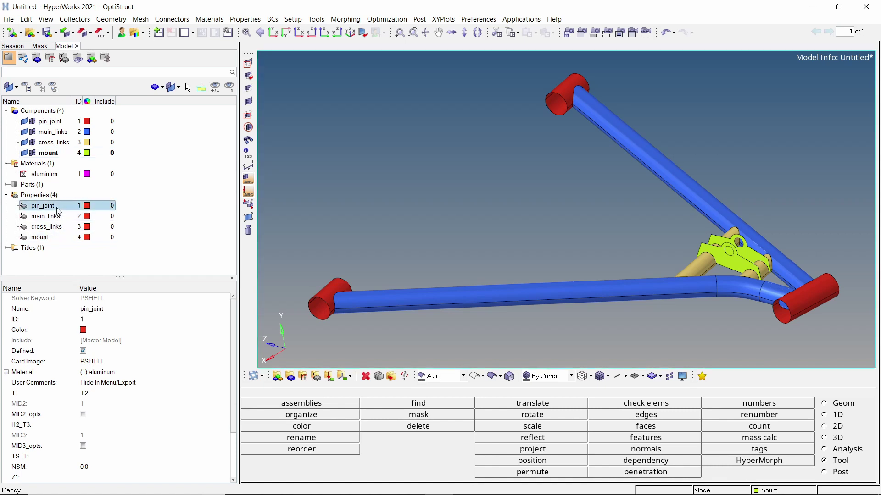
{"action": "left_click", "coordinate": [64, 238], "text": "shift"}
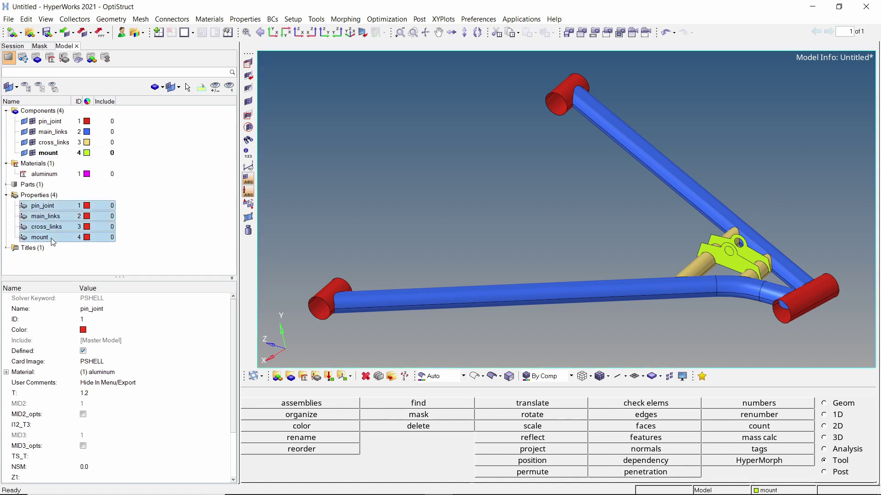
{"action": "left_click", "coordinate": [86, 237]}
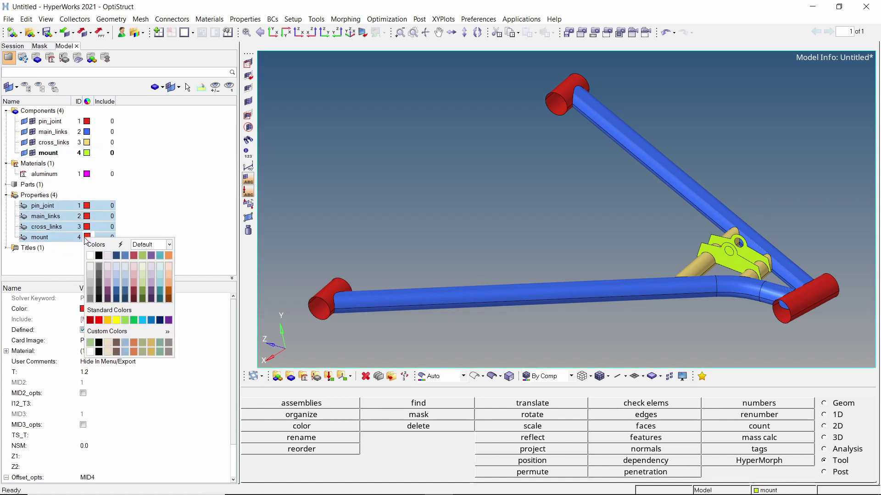
{"action": "left_click", "coordinate": [120, 245]}
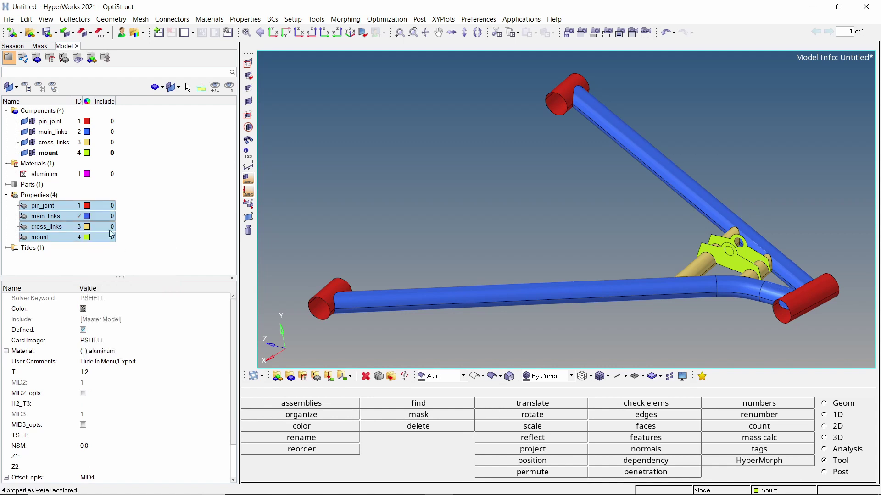
- Assign the pin_joint and main_links properties to their same-named components
{"action": "left_click", "coordinate": [58, 125]}
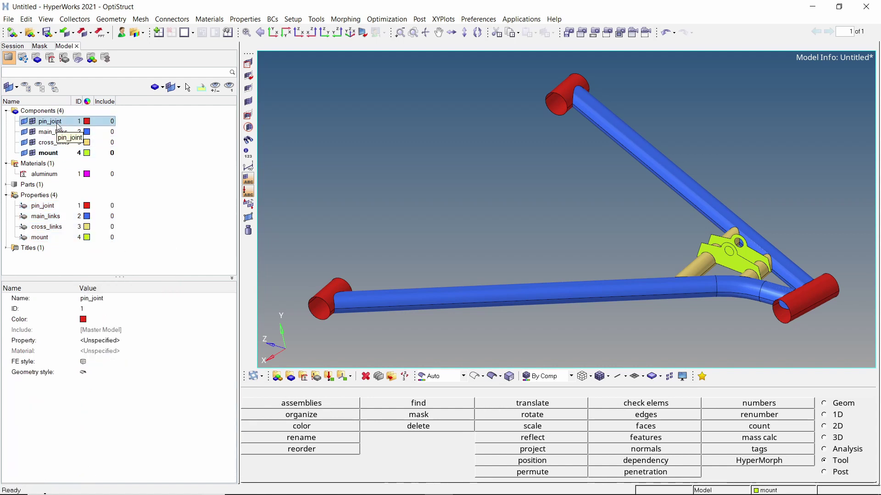
{"action": "left_click", "coordinate": [119, 341]}
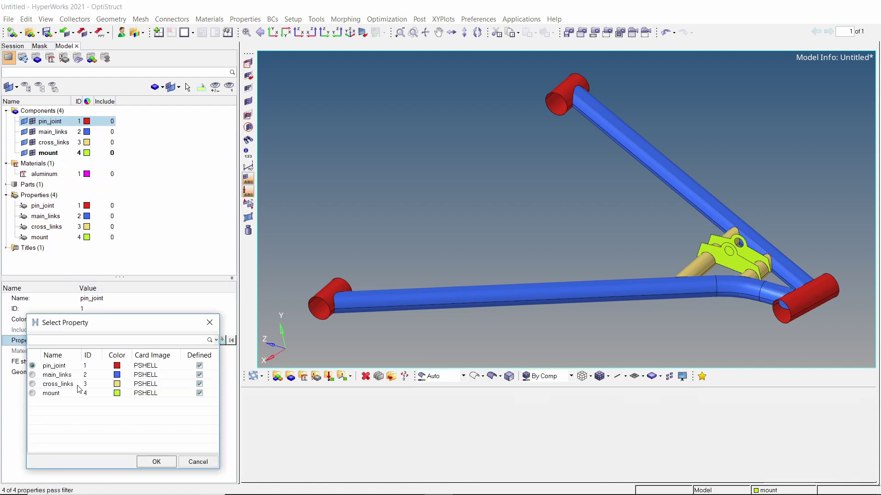
{"action": "left_click", "coordinate": [147, 463]}
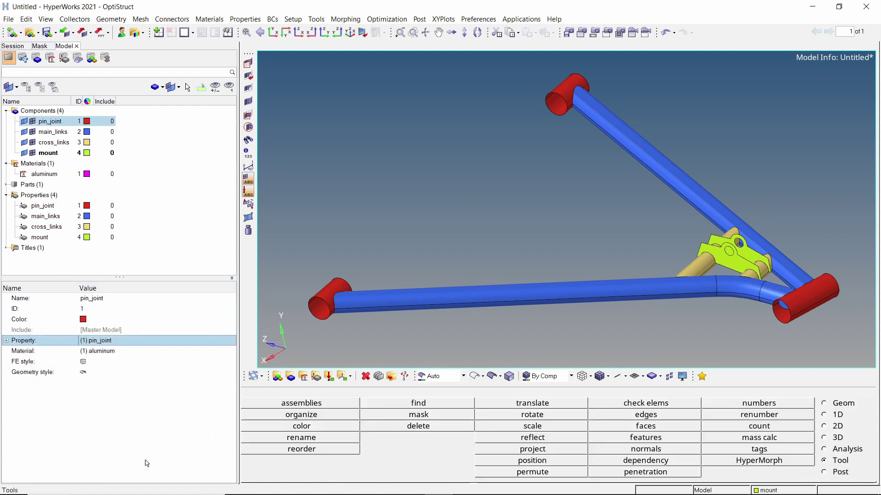
{"action": "left_click", "coordinate": [54, 132]}
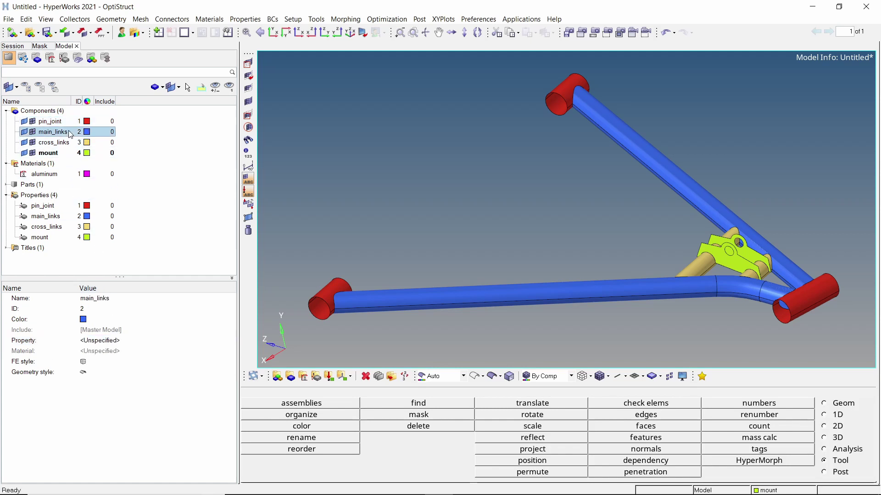
{"action": "left_click", "coordinate": [128, 340]}
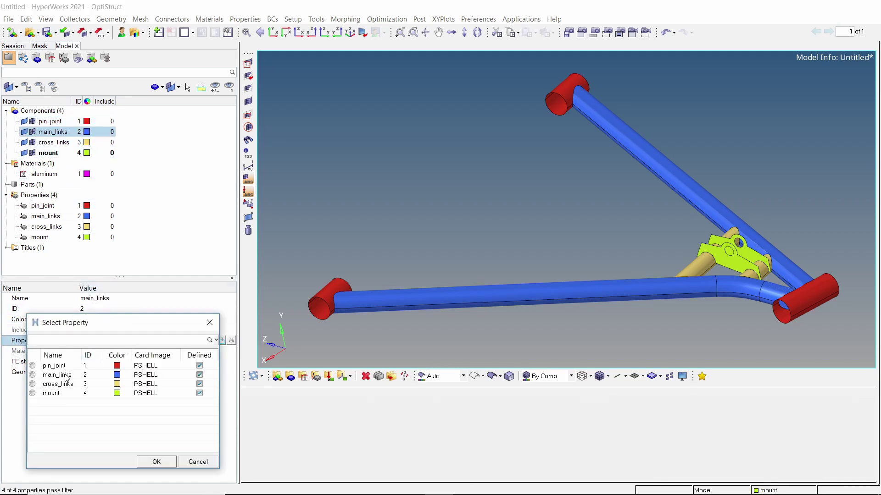
{"action": "left_click", "coordinate": [64, 375]}
{"action": "left_click", "coordinate": [157, 462]}
- Assign the cross_links and mount properties to their components, then collapse Properties and Materials
{"action": "left_click", "coordinate": [53, 142]}
{"action": "left_click", "coordinate": [120, 340]}
{"action": "left_click", "coordinate": [58, 384]}
{"action": "left_click", "coordinate": [156, 462]}
{"action": "left_click", "coordinate": [48, 153]}
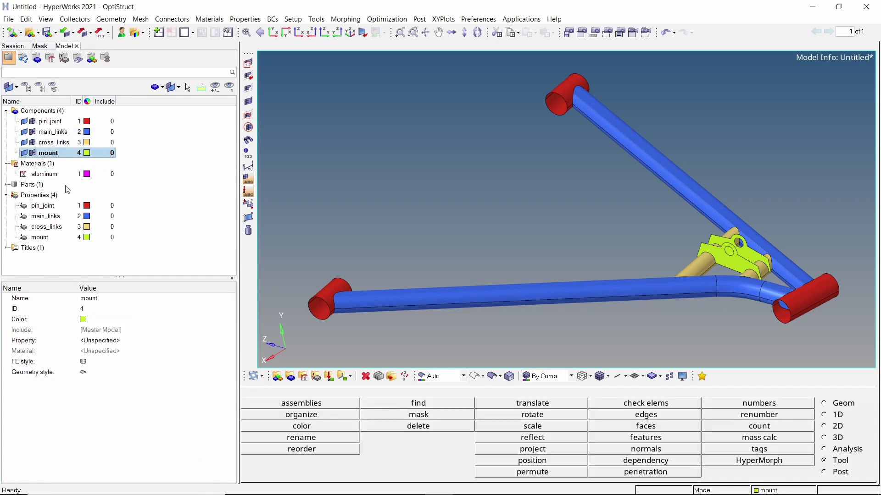
{"action": "left_click", "coordinate": [122, 341]}
{"action": "left_click", "coordinate": [57, 393]}
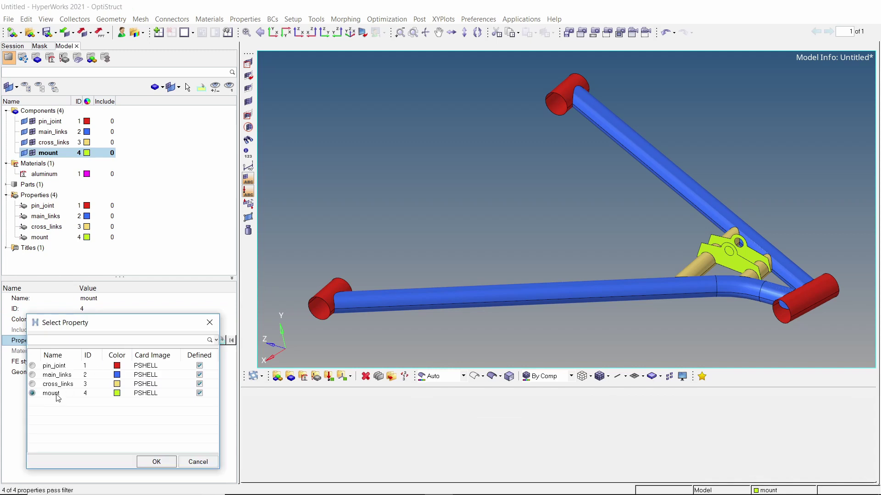
{"action": "left_click", "coordinate": [152, 463]}
{"action": "left_click", "coordinate": [6, 195]}
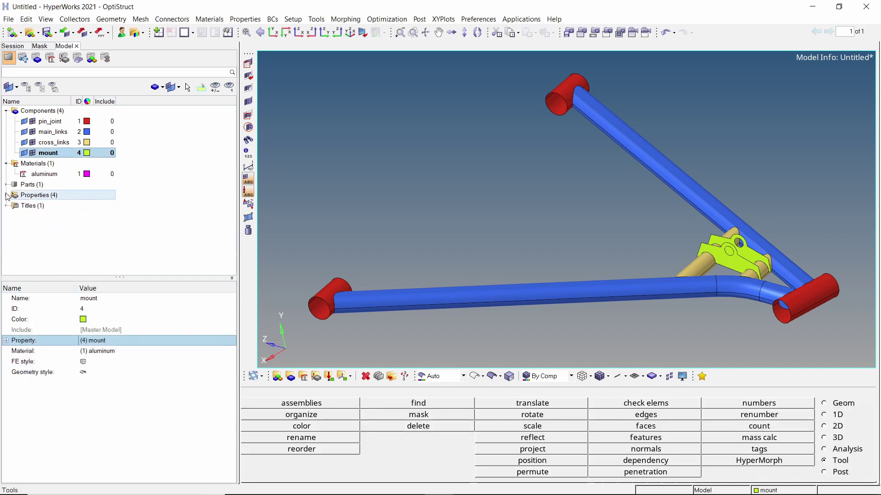
{"action": "left_click", "coordinate": [6, 163]}
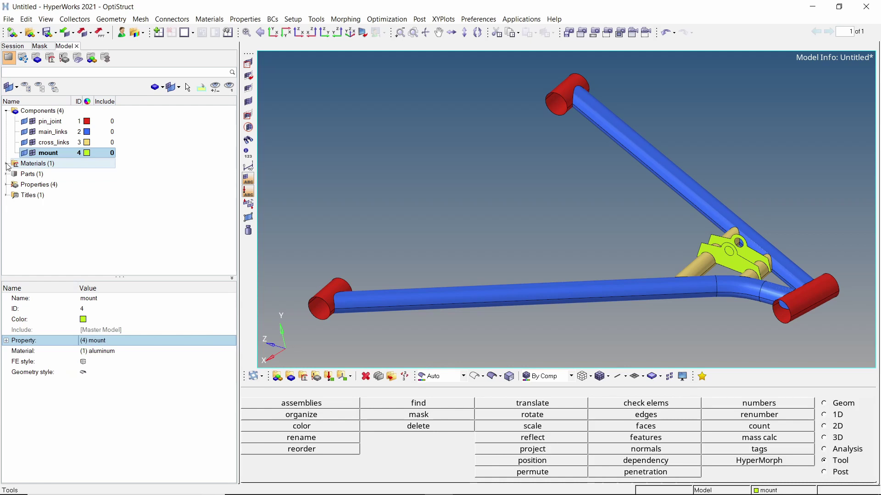
- Automesh all link surfaces with element size 5.000, producing 4279 shell elements
{"action": "left_click", "coordinate": [837, 430]}
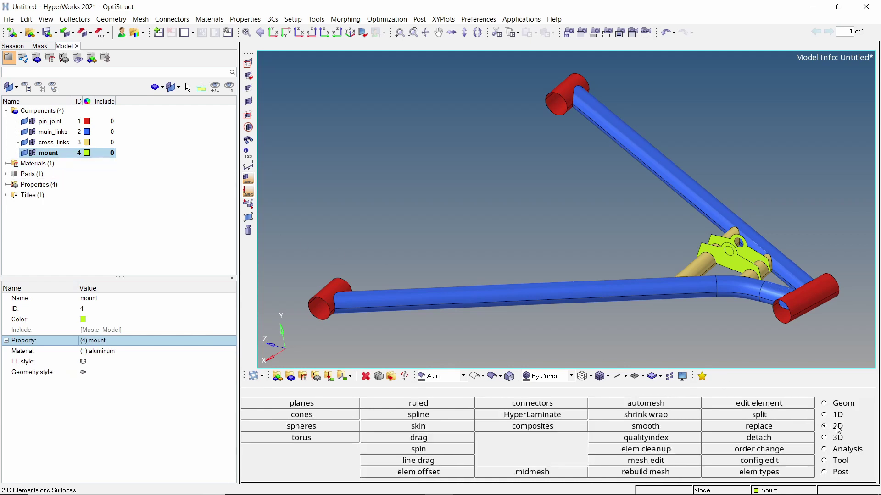
{"action": "left_click", "coordinate": [685, 404]}
{"action": "scroll", "coordinate": [577, 285], "scroll_direction": "down", "scroll_amount": 3}
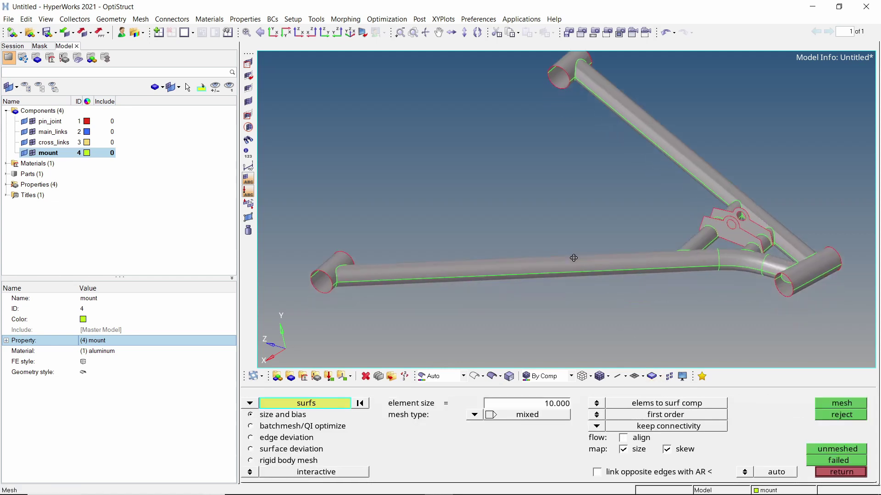
{"action": "left_click_drag", "start_coordinate": [314, 70], "coordinate": [809, 339], "text": "shift"}
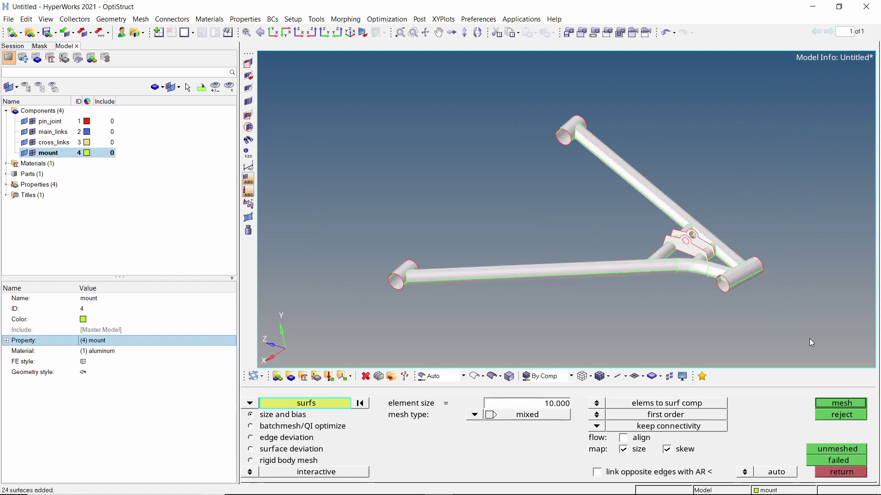
{"action": "left_click", "coordinate": [555, 407]}
{"action": "type", "text": "5.000"}
{"action": "left_click", "coordinate": [822, 403]}
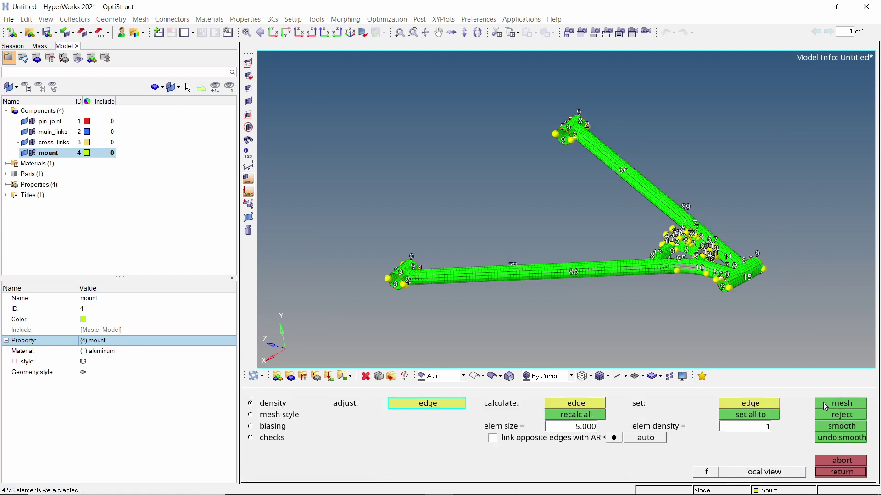
{"action": "left_click", "coordinate": [829, 473]}
- Exit automesh and display the mesh shaded with element edges visible
{"action": "left_click", "coordinate": [829, 472]}
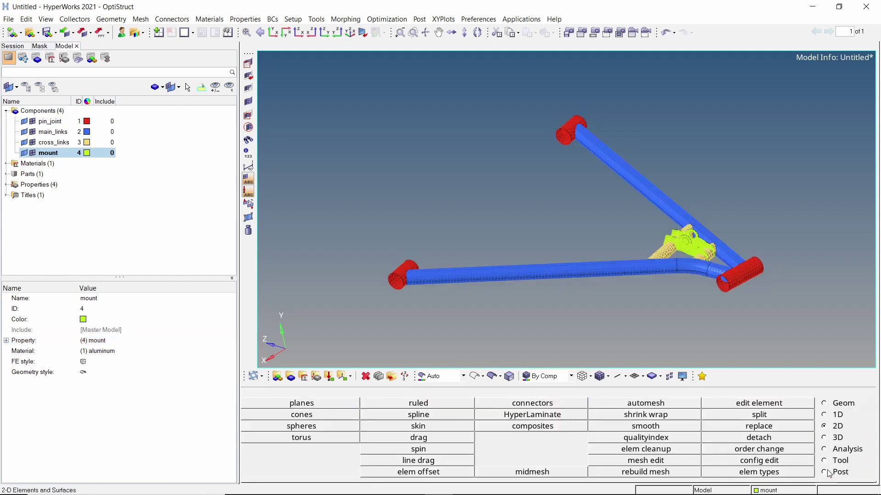
{"action": "left_click", "coordinate": [603, 379]}
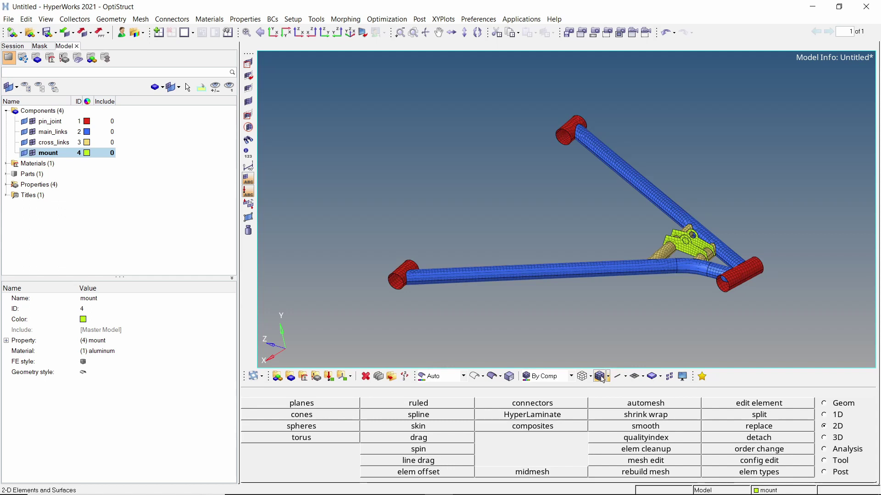
{"action": "left_click", "coordinate": [42, 111]}
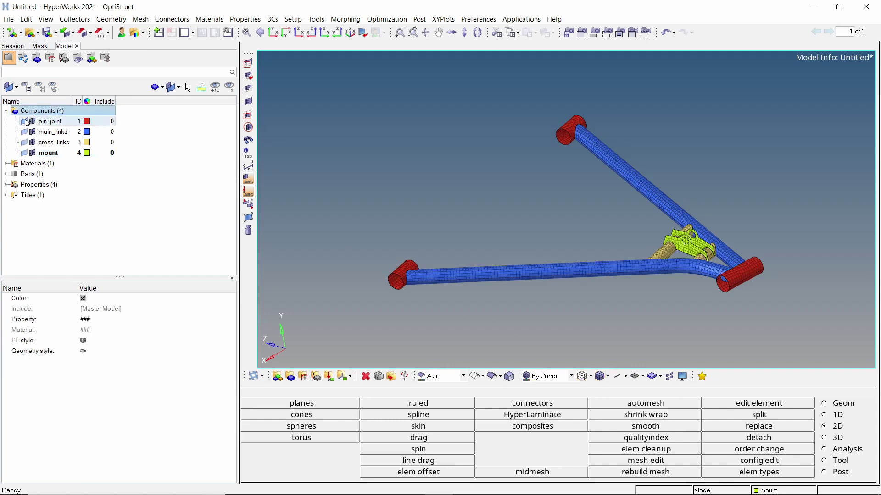
{"action": "left_click", "coordinate": [174, 158]}
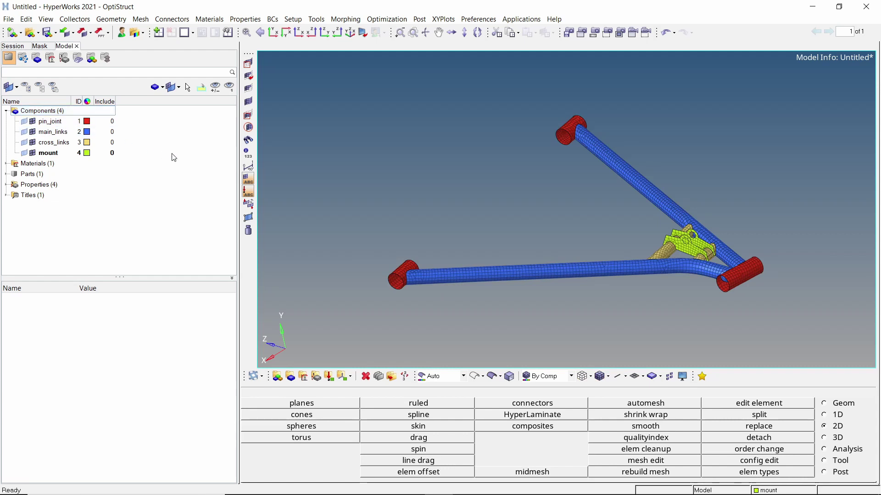
- Create a new component named rigids and set its colour to yellow
{"action": "right_click", "coordinate": [190, 110]}
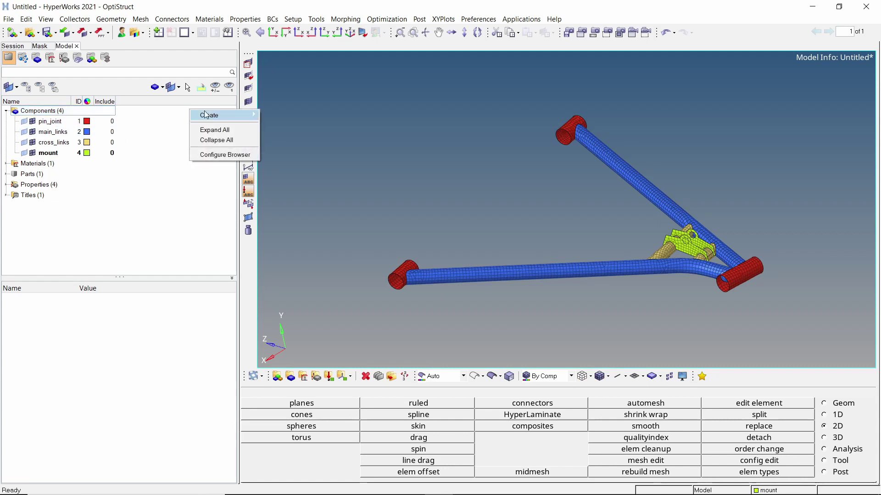
{"action": "mouse_move", "coordinate": [243, 120]}
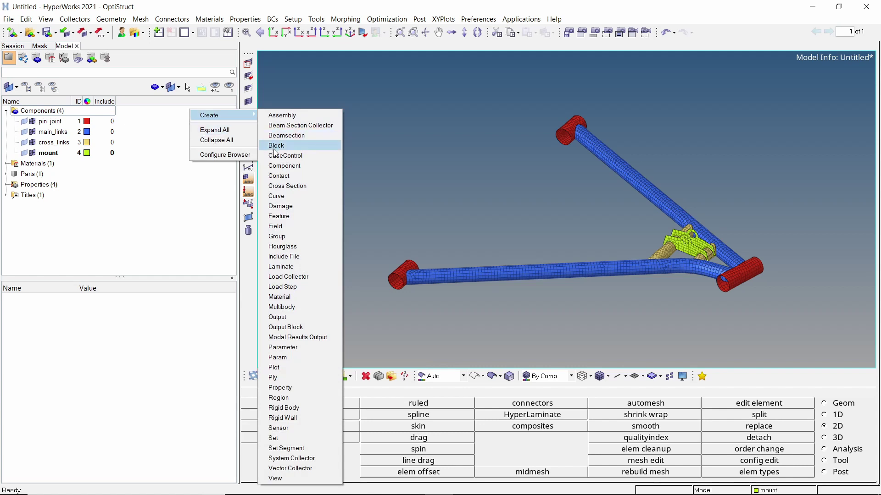
{"action": "left_click", "coordinate": [287, 170]}
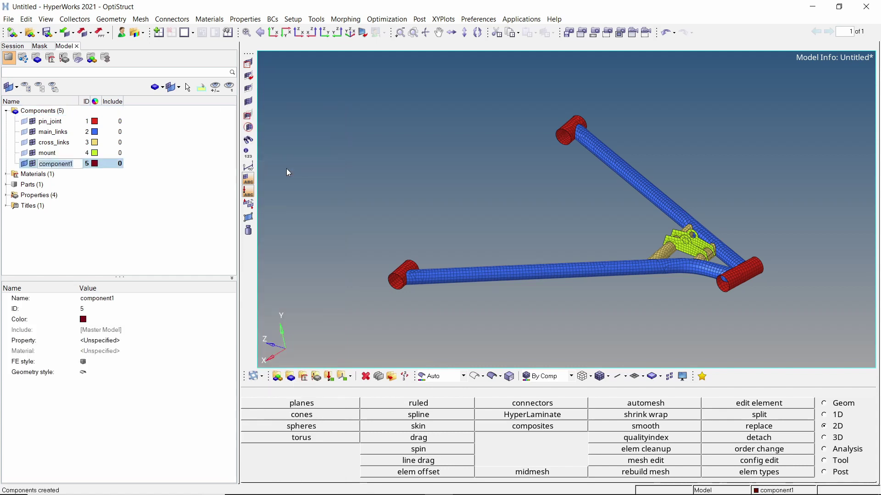
{"action": "type", "text": "rigids"}
{"action": "key", "text": "Return"}
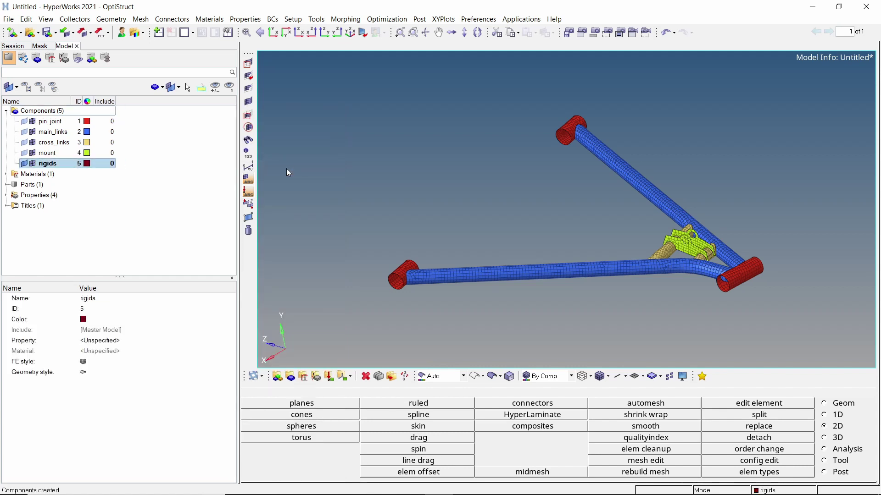
{"action": "left_click", "coordinate": [87, 164]}
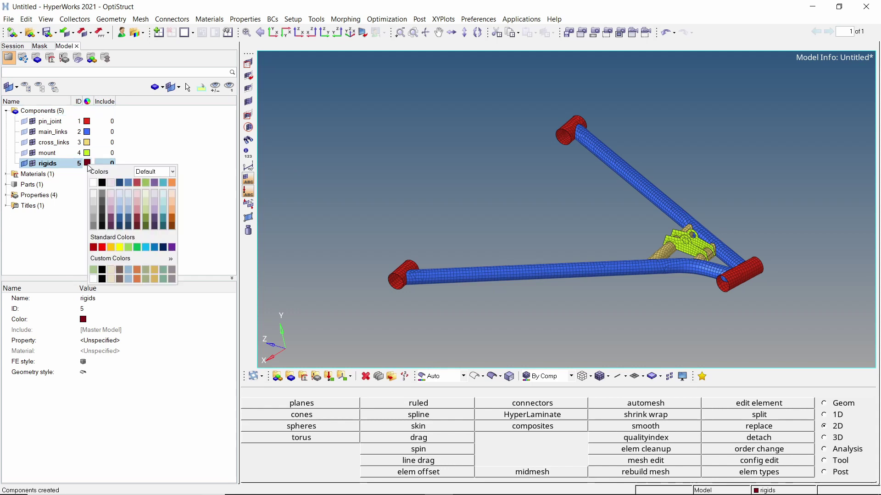
{"action": "left_click", "coordinate": [120, 248]}
{"action": "left_click", "coordinate": [120, 248]}
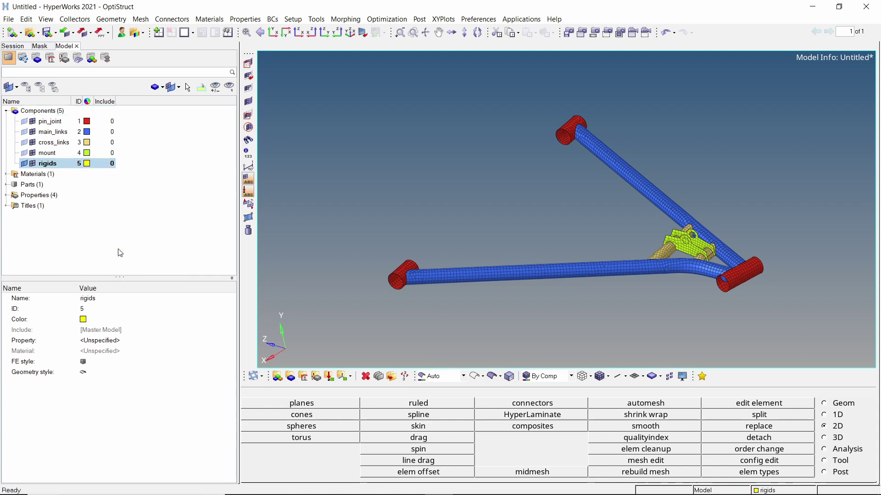
- Set up 1D rigids with multiple dependent nodes, a calculated independent node and edge-loop picking
{"action": "left_click", "coordinate": [836, 416]}
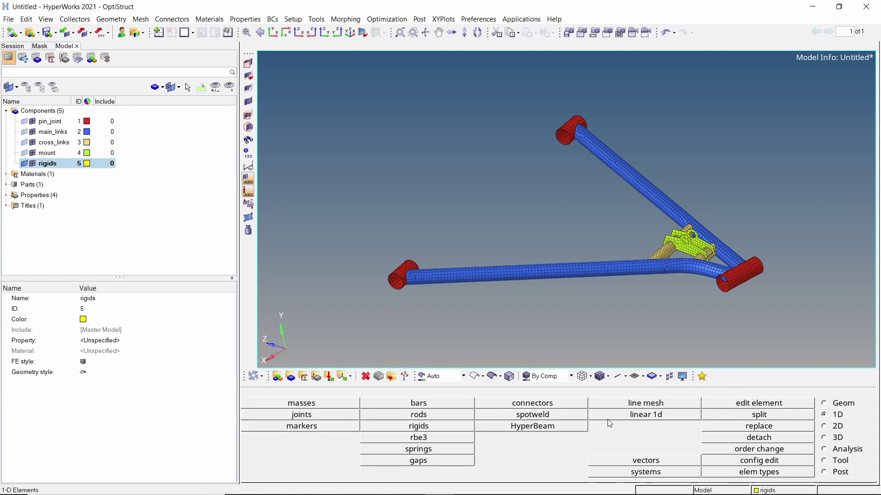
{"action": "left_click", "coordinate": [456, 428]}
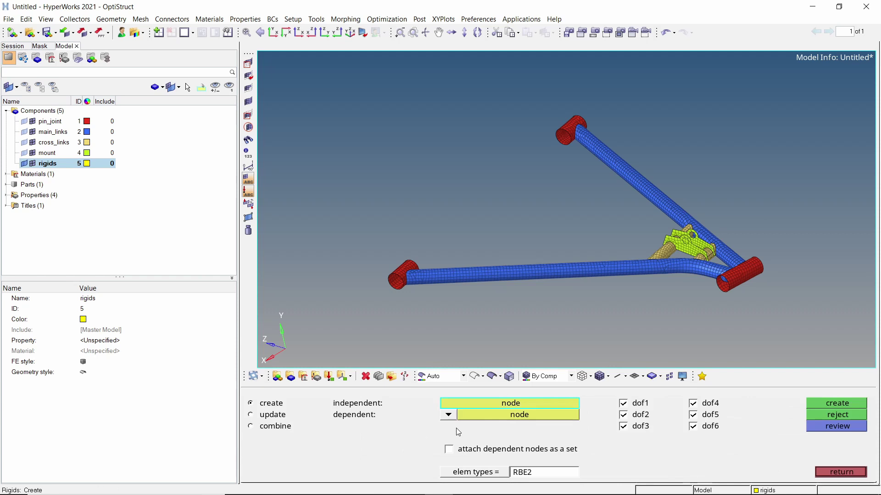
{"action": "left_click", "coordinate": [448, 414]}
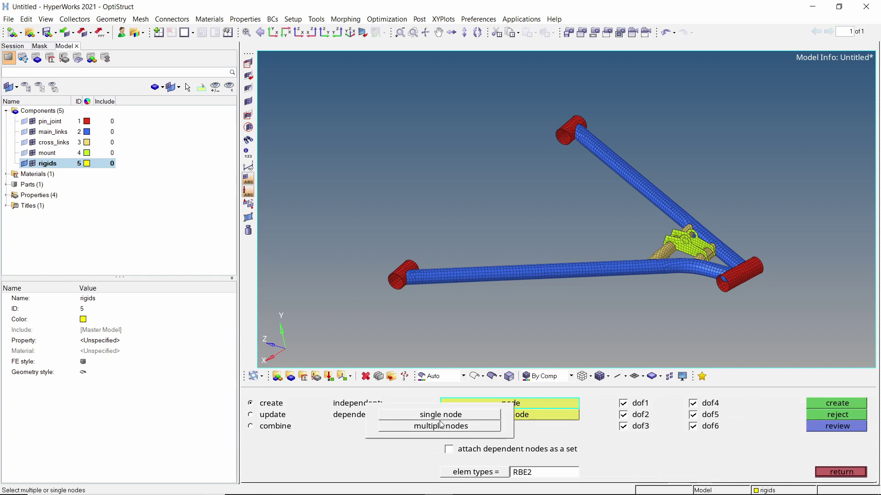
{"action": "left_click", "coordinate": [441, 427]}
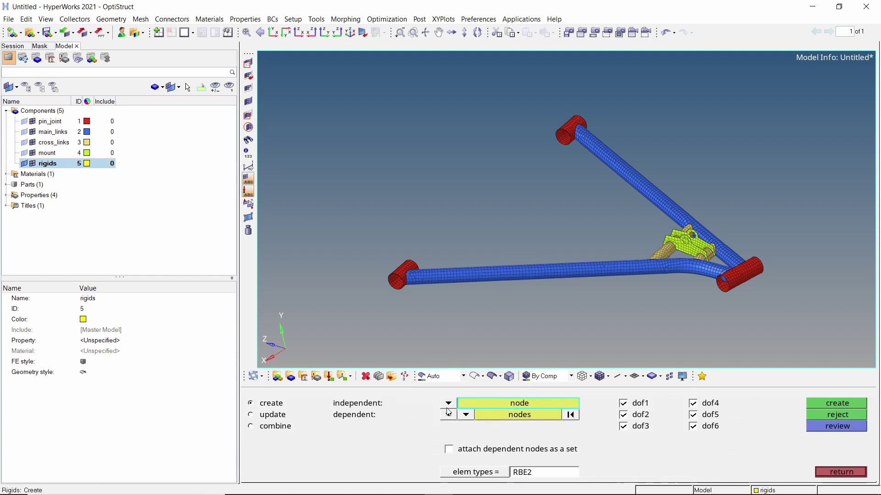
{"action": "left_click", "coordinate": [449, 404]}
{"action": "left_click", "coordinate": [441, 426]}
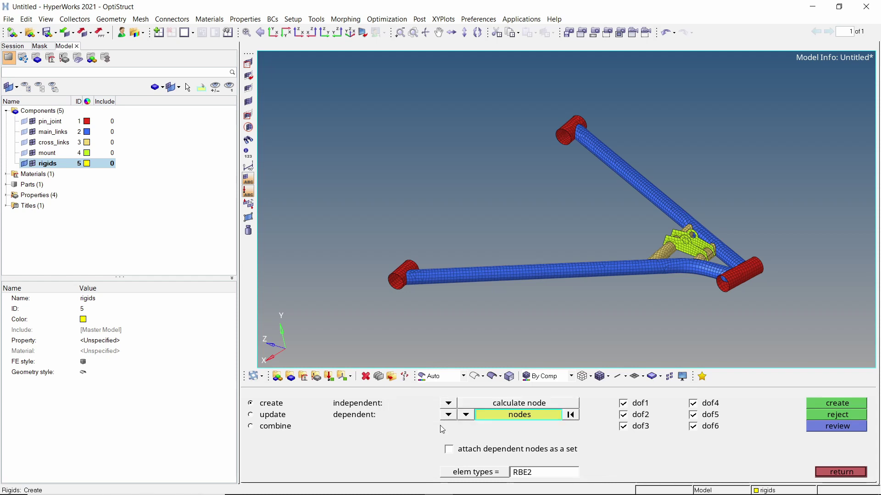
{"action": "left_click", "coordinate": [465, 415]}
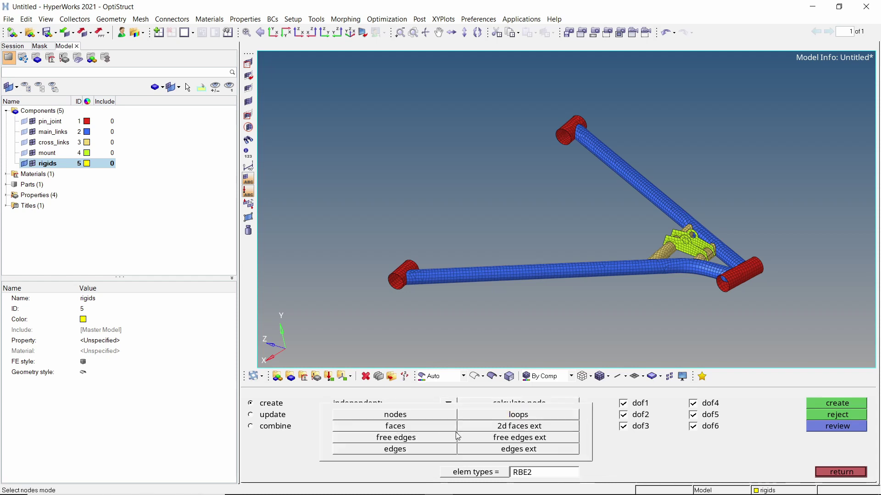
{"action": "left_click", "coordinate": [487, 416]}
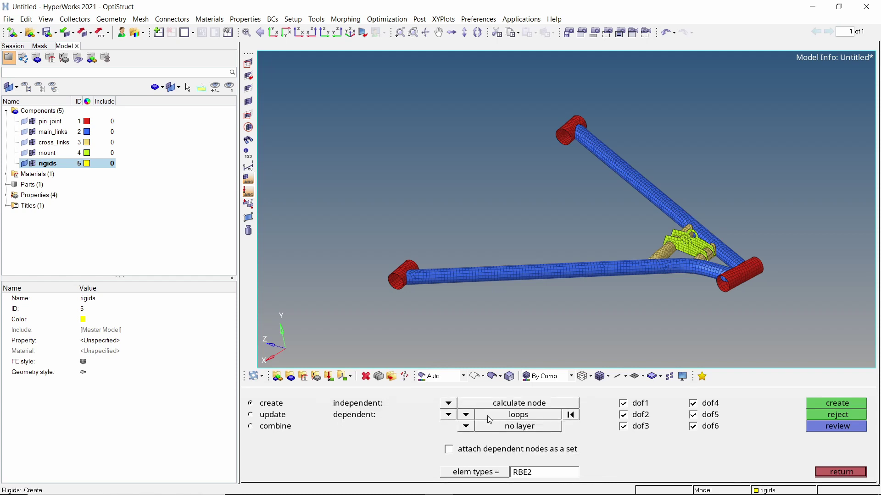
- Create RBE2 spiders at the left pin joint end and between the pin joint's front and back loops
{"action": "scroll", "coordinate": [406, 260], "scroll_direction": "up", "scroll_amount": 6}
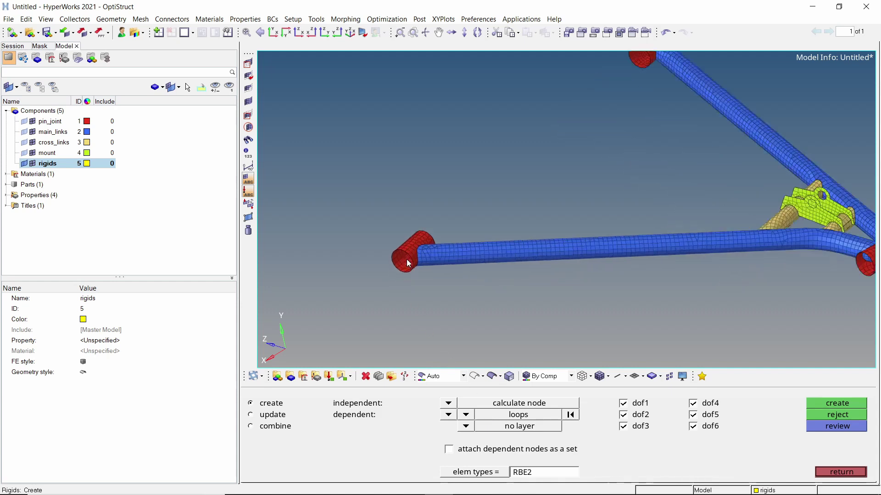
{"action": "left_click", "coordinate": [412, 246]}
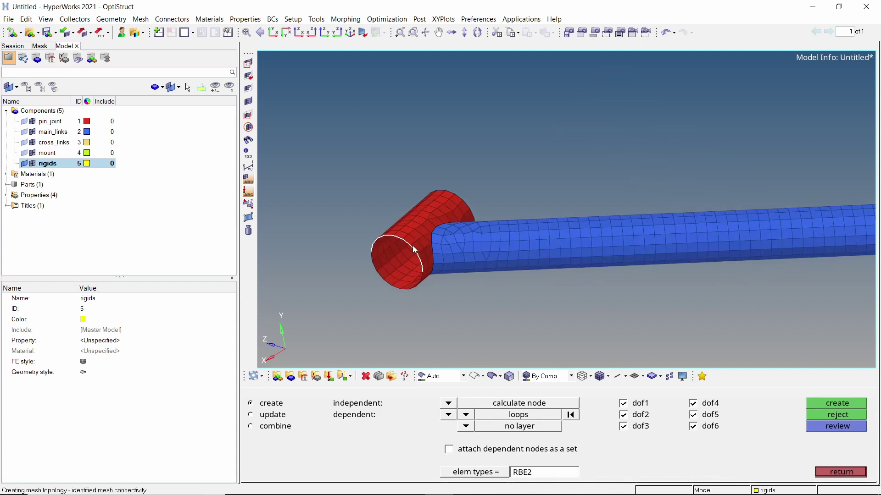
{"action": "left_click", "coordinate": [460, 202]}
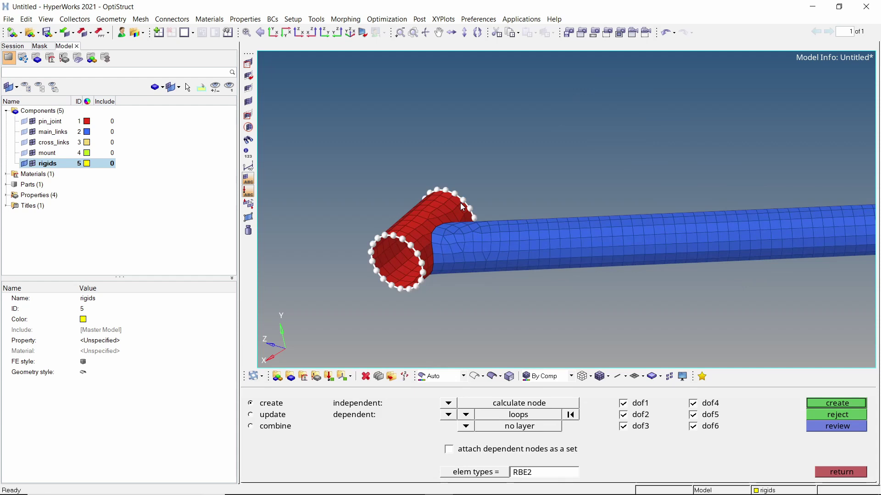
{"action": "middle_click", "coordinate": [460, 202]}
{"action": "scroll", "coordinate": [470, 214], "scroll_direction": "down", "scroll_amount": 10}
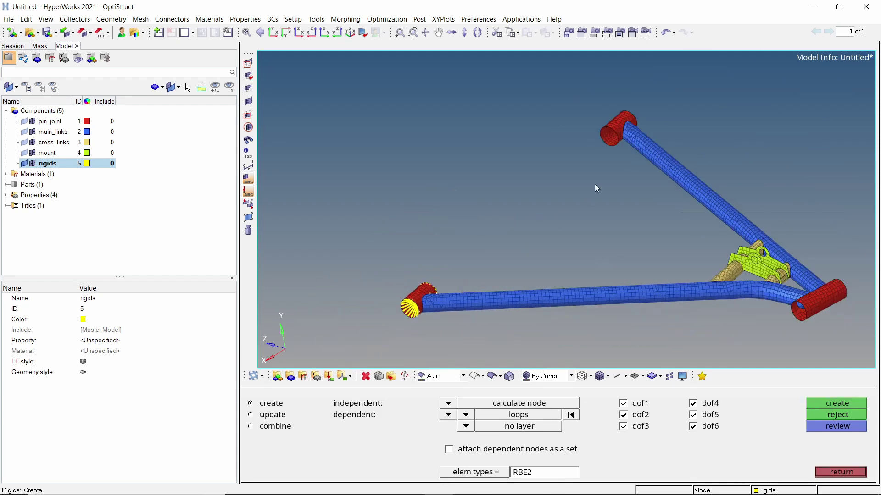
{"action": "left_click_drag", "start_coordinate": [602, 148], "coordinate": [532, 174], "text": "ctrl"}
{"action": "scroll", "coordinate": [524, 205], "scroll_direction": "up", "scroll_amount": 5}
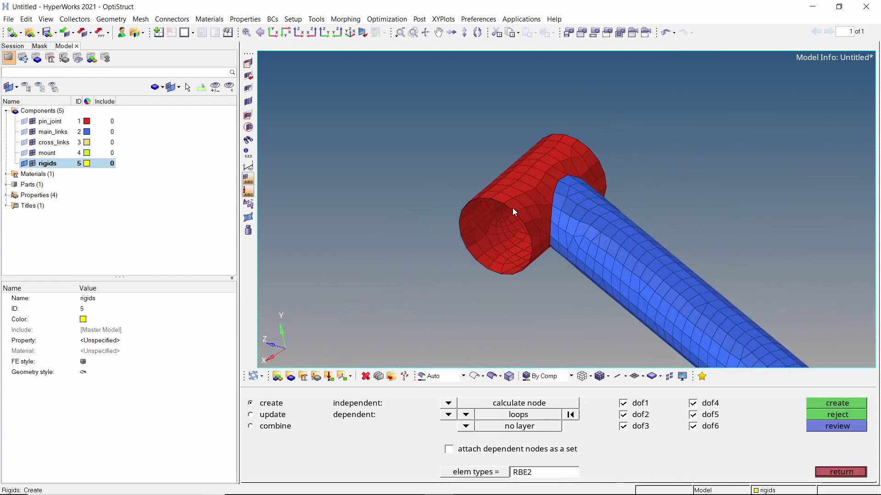
{"action": "left_click", "coordinate": [513, 209]}
{"action": "left_click", "coordinate": [588, 148]}
{"action": "middle_click", "coordinate": [588, 149]}
- Create an RBE2 spider joining the edge loops of the mount's two holes
{"action": "scroll", "coordinate": [502, 177], "scroll_direction": "down", "scroll_amount": 6}
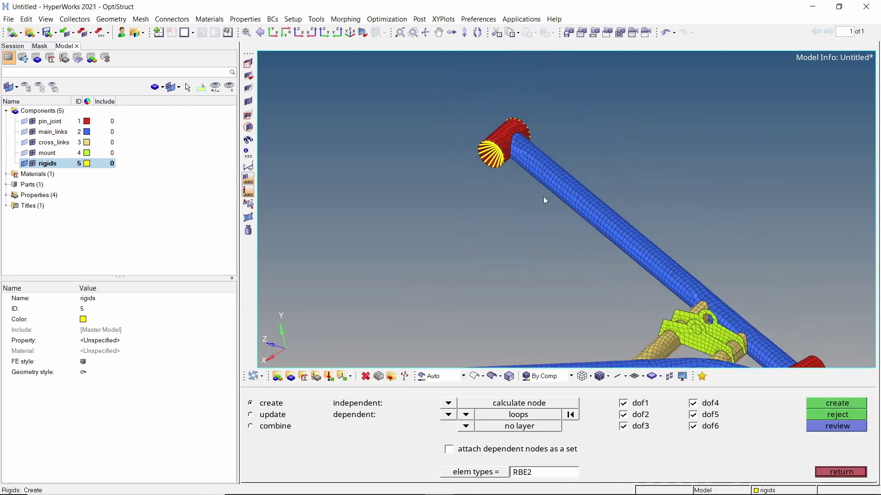
{"action": "scroll", "coordinate": [599, 243], "scroll_direction": "up", "scroll_amount": 6}
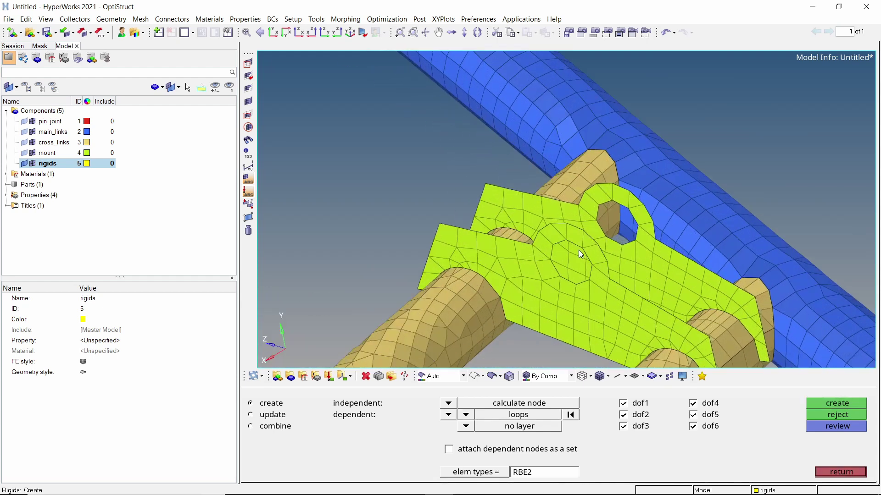
{"action": "left_click", "coordinate": [582, 250]}
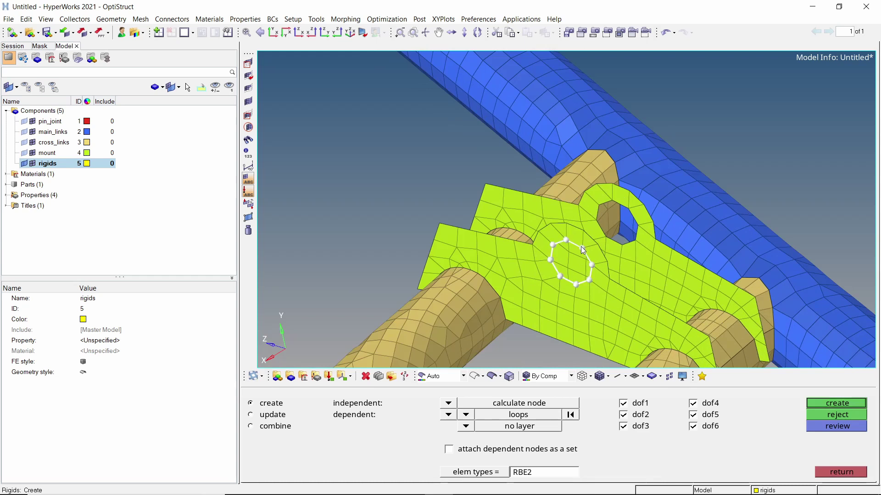
{"action": "left_click", "coordinate": [628, 211]}
{"action": "middle_click", "coordinate": [628, 211]}
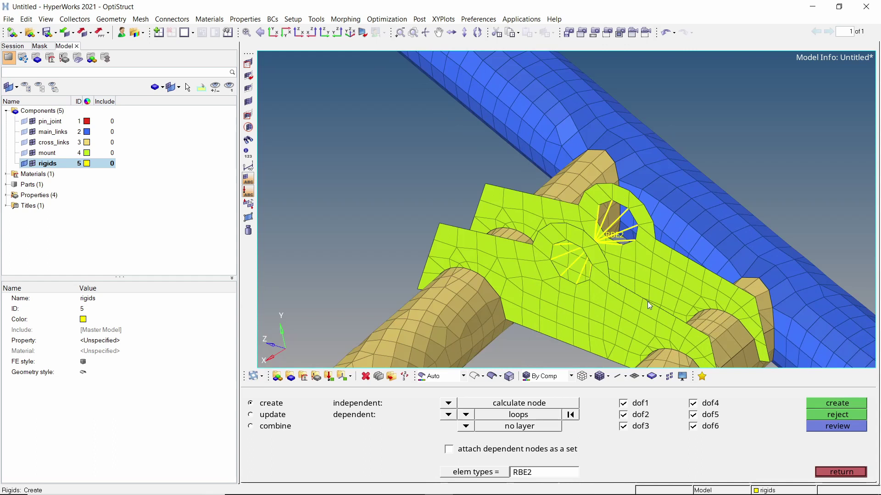
- Create an RBE2 spider through the red tube's near and far end loops, then exit rigids
{"action": "scroll", "coordinate": [538, 219], "scroll_direction": "down", "scroll_amount": 5}
{"action": "scroll", "coordinate": [563, 277], "scroll_direction": "up", "scroll_amount": 5}
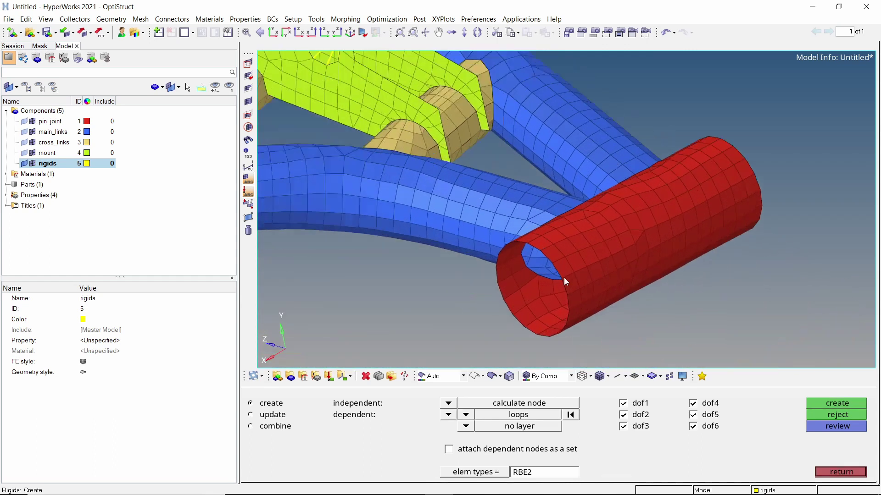
{"action": "scroll", "coordinate": [582, 303], "scroll_direction": "up", "scroll_amount": 4}
{"action": "left_click", "coordinate": [570, 306]}
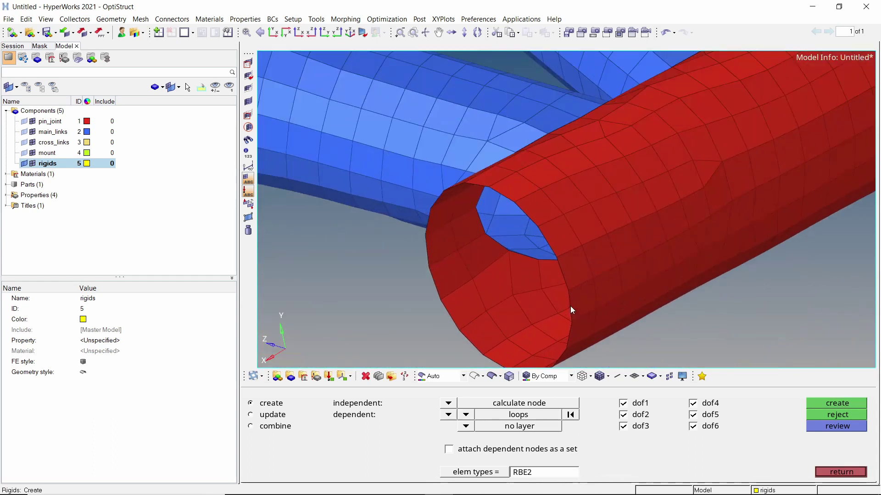
{"action": "scroll", "coordinate": [578, 291], "scroll_direction": "down", "scroll_amount": 3}
{"action": "left_click", "coordinate": [763, 181]}
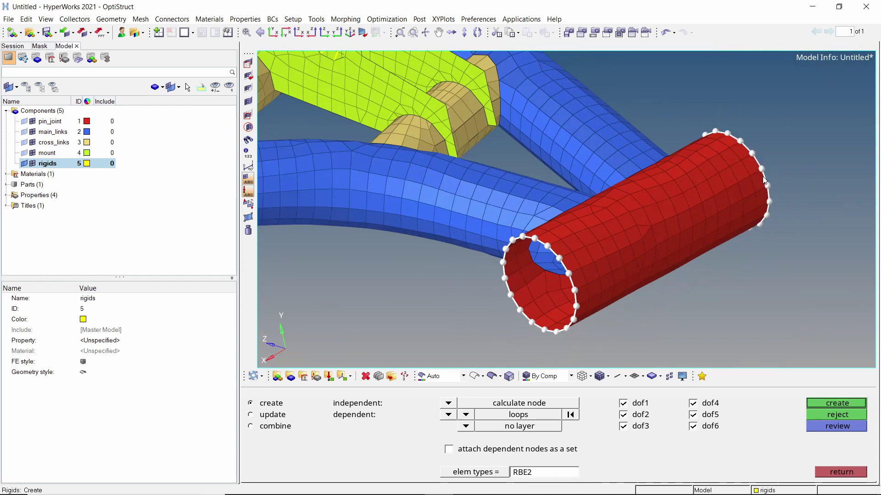
{"action": "middle_click", "coordinate": [758, 181]}
{"action": "scroll", "coordinate": [727, 211], "scroll_direction": "down", "scroll_amount": 4}
{"action": "left_click_drag", "start_coordinate": [642, 228], "coordinate": [566, 197], "text": "ctrl"}
{"action": "scroll", "coordinate": [635, 227], "scroll_direction": "down", "scroll_amount": 4}
{"action": "key", "text": "Escape"}
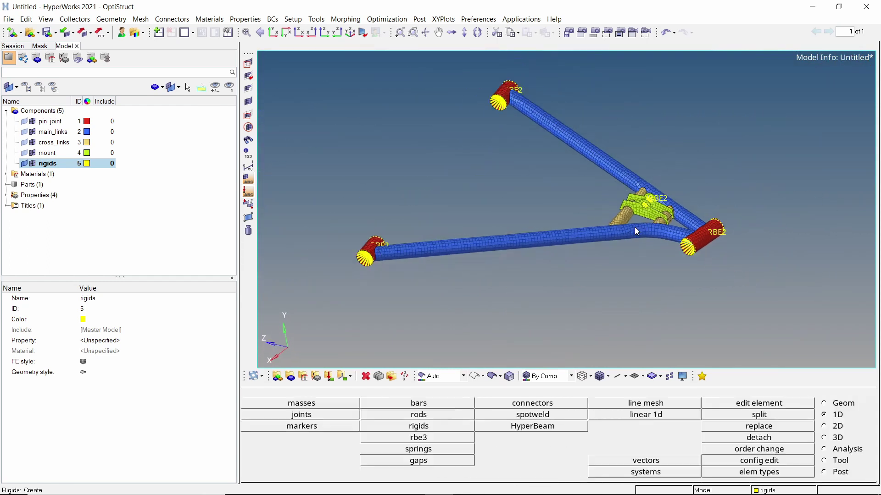
- Create a new load collector in the Model browser named spc
{"action": "right_click", "coordinate": [179, 118]}
{"action": "mouse_move", "coordinate": [235, 123]}
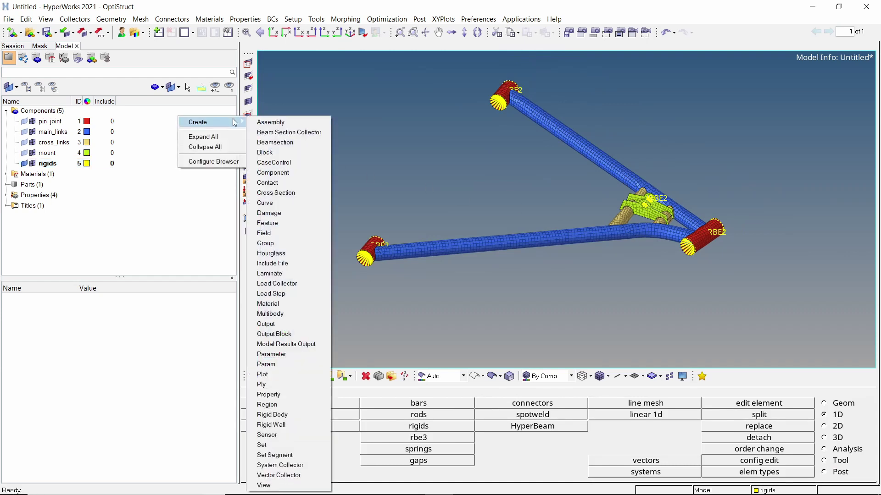
{"action": "left_click", "coordinate": [289, 283]}
{"action": "type", "text": "spc"}
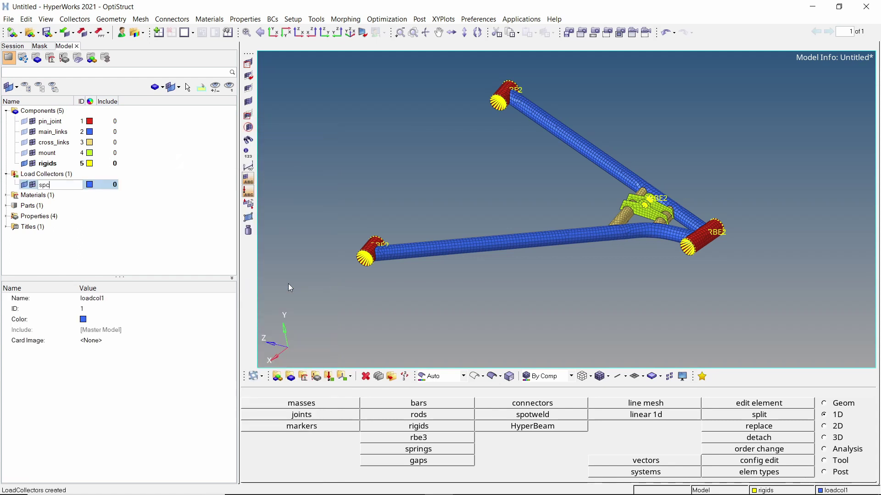
{"action": "key", "text": "Return"}
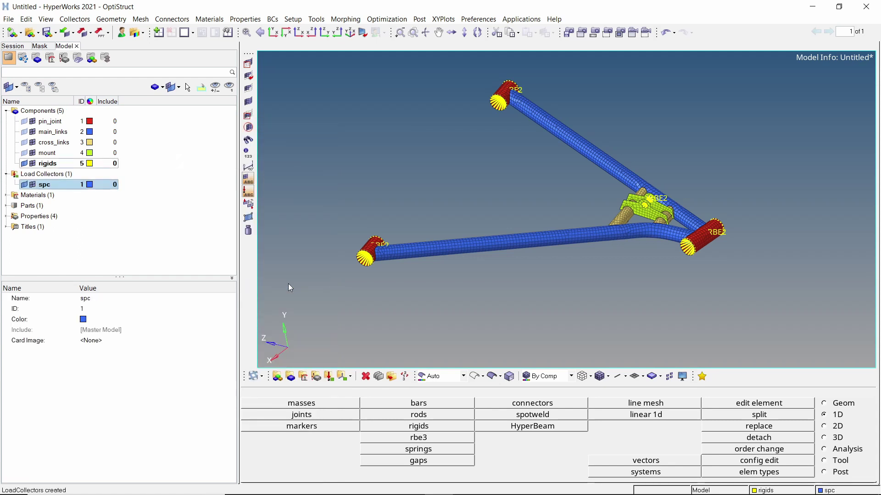
- Constrain both link-end spider centre nodes in dof1–3, with dof4–6 released
{"action": "left_click", "coordinate": [834, 451]}
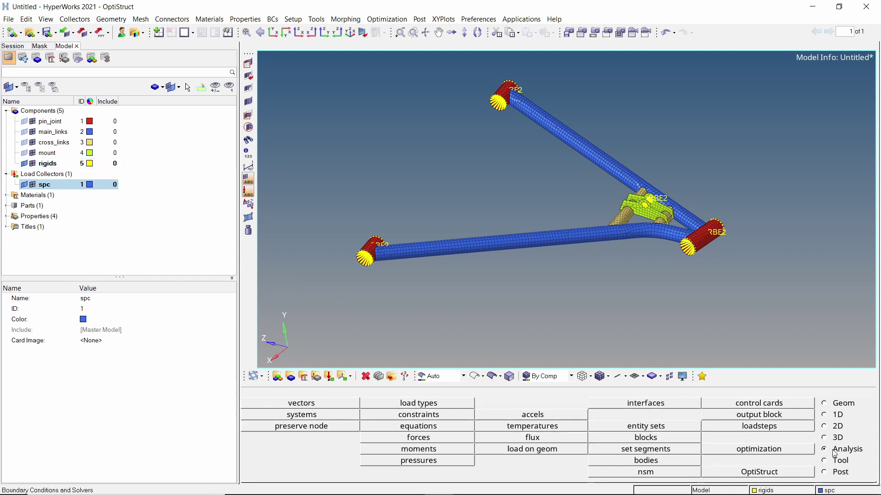
{"action": "left_click", "coordinate": [456, 414]}
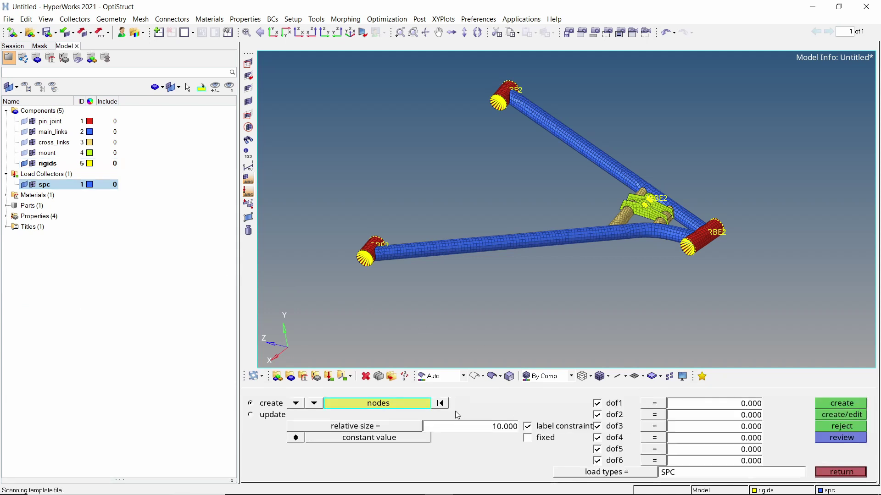
{"action": "left_click_drag", "start_coordinate": [361, 273], "coordinate": [374, 258], "text": "ctrl"}
{"action": "scroll", "coordinate": [380, 256], "scroll_direction": "up", "scroll_amount": 3}
{"action": "scroll", "coordinate": [381, 220], "scroll_direction": "up", "scroll_amount": 5}
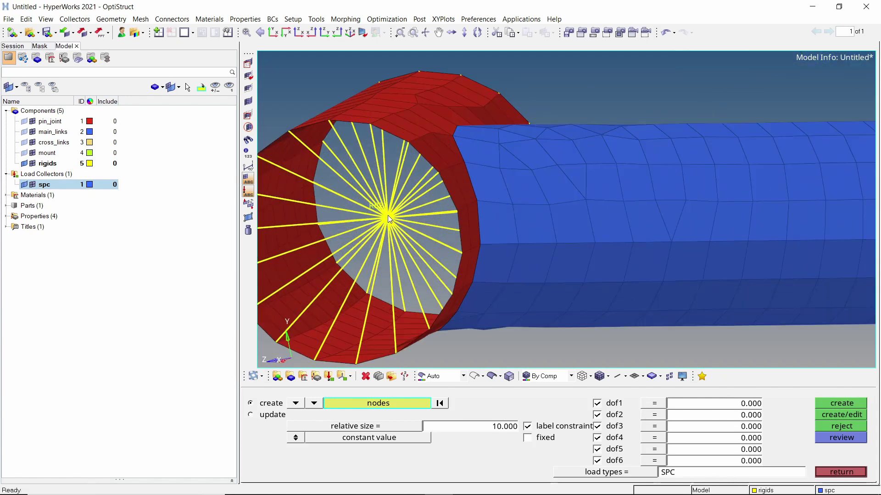
{"action": "scroll", "coordinate": [503, 266], "scroll_direction": "down", "scroll_amount": 5}
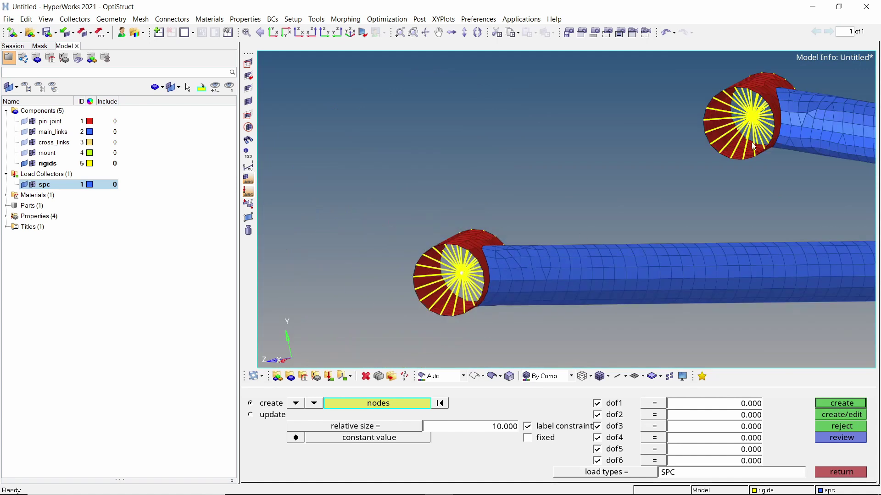
{"action": "right_click_drag", "start_coordinate": [688, 92], "coordinate": [501, 289], "text": "ctrl"}
{"action": "scroll", "coordinate": [559, 172], "scroll_direction": "up", "scroll_amount": 5}
{"action": "scroll", "coordinate": [559, 171], "scroll_direction": "up", "scroll_amount": 3}
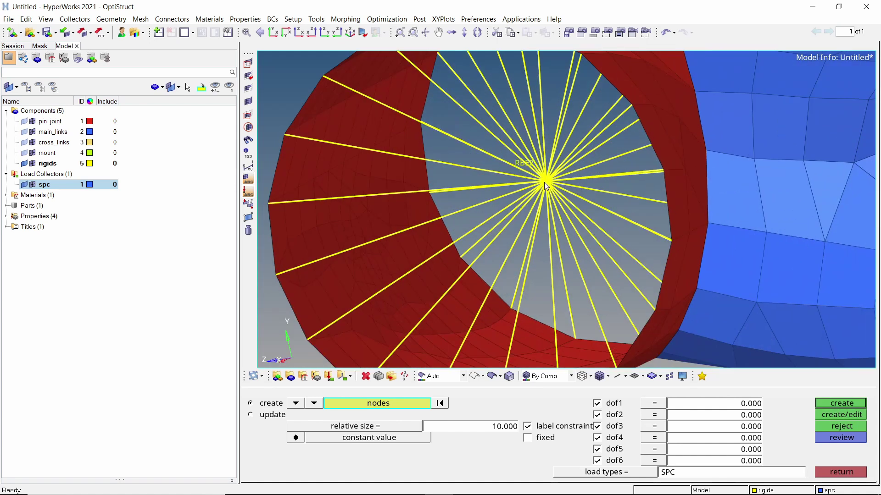
{"action": "scroll", "coordinate": [545, 185], "scroll_direction": "down", "scroll_amount": 5}
{"action": "right_click_drag", "start_coordinate": [588, 236], "coordinate": [545, 211], "text": "ctrl"}
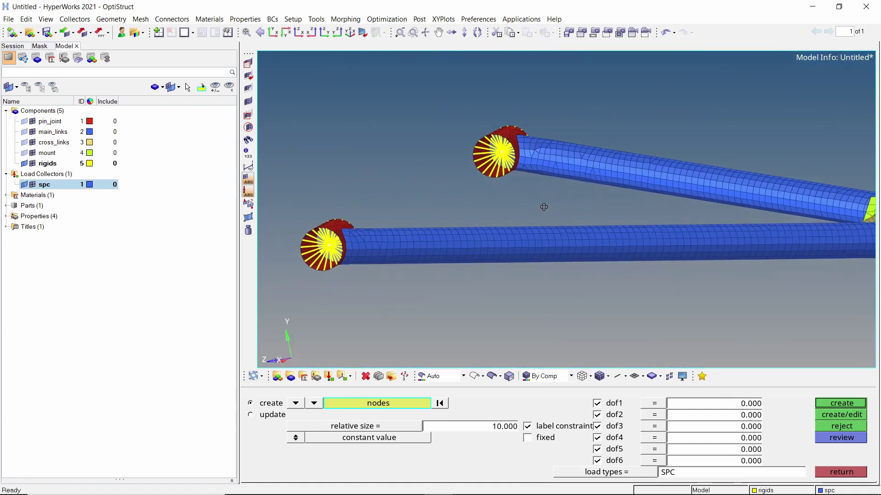
{"action": "left_click", "coordinate": [597, 460]}
{"action": "left_click", "coordinate": [597, 449]}
{"action": "left_click", "coordinate": [598, 438]}
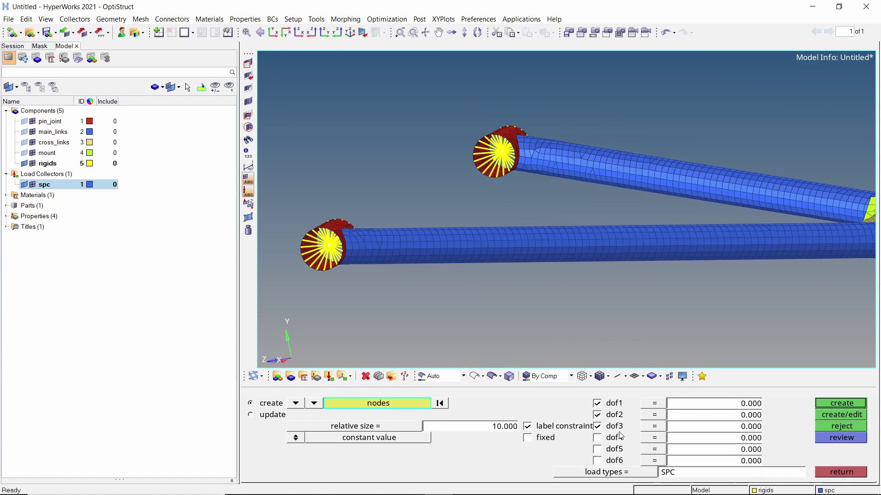
{"action": "left_click", "coordinate": [834, 403]}
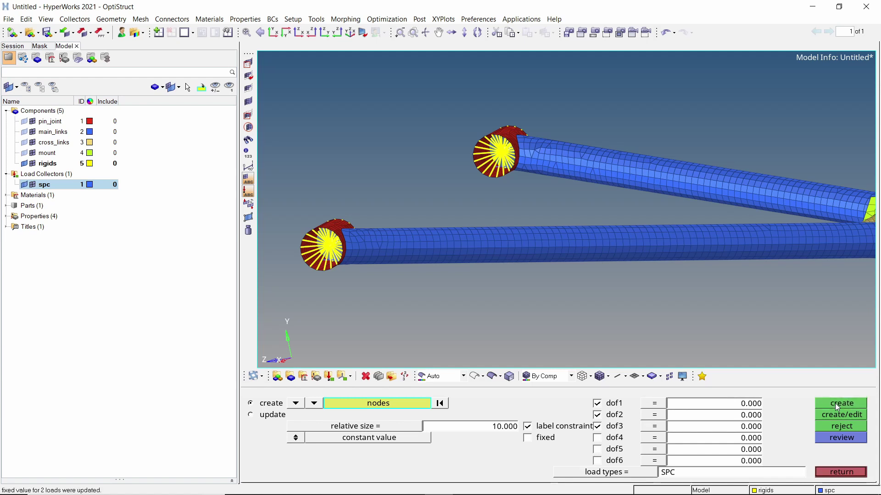
- Constrain the mount spider's centre node in dof2 only, then close the constraints panel
{"action": "left_click_drag", "start_coordinate": [762, 276], "coordinate": [617, 245], "text": "ctrl"}
{"action": "scroll", "coordinate": [665, 207], "scroll_direction": "up", "scroll_amount": 3}
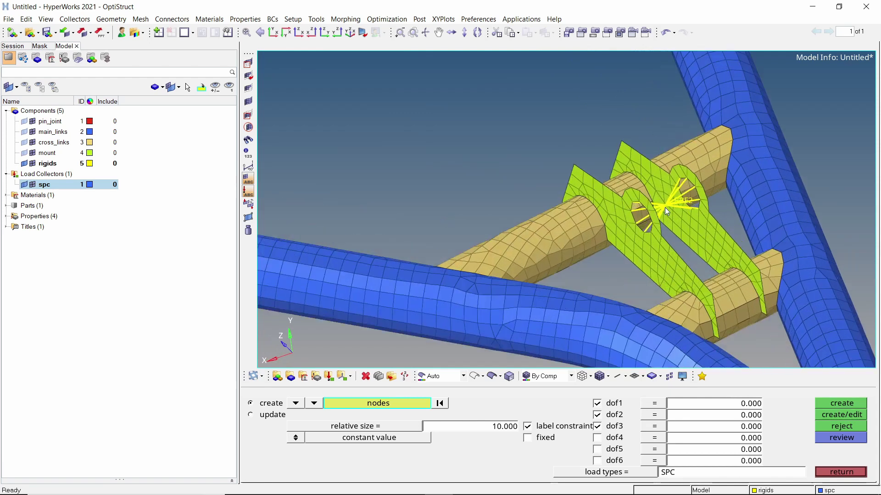
{"action": "scroll", "coordinate": [665, 208], "scroll_direction": "up", "scroll_amount": 3}
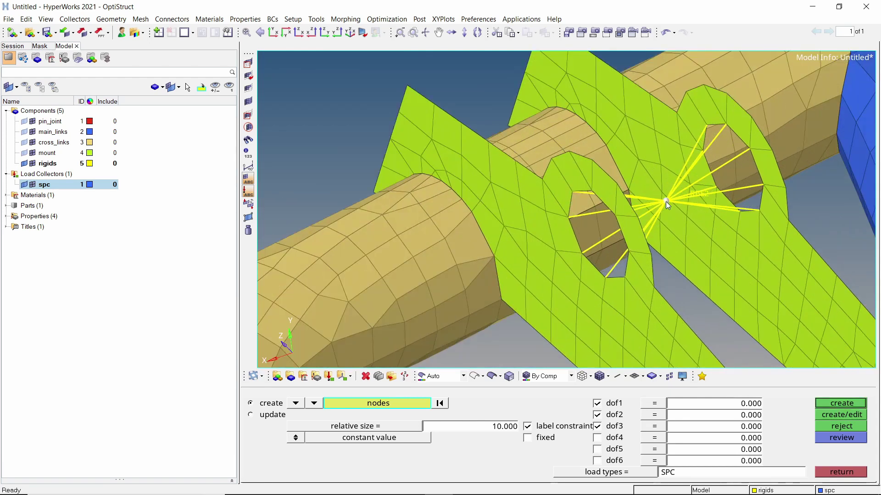
{"action": "left_click", "coordinate": [597, 415]}
{"action": "left_click", "coordinate": [598, 405]}
{"action": "left_click", "coordinate": [597, 415]}
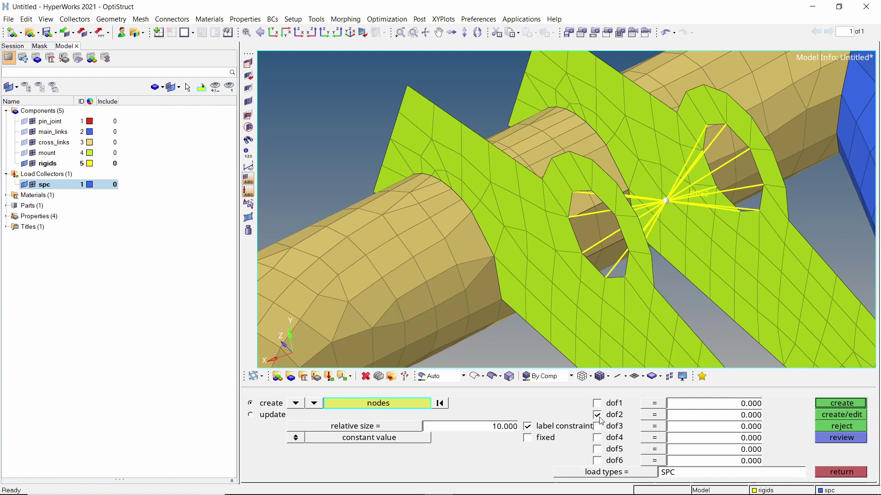
{"action": "left_click", "coordinate": [829, 404]}
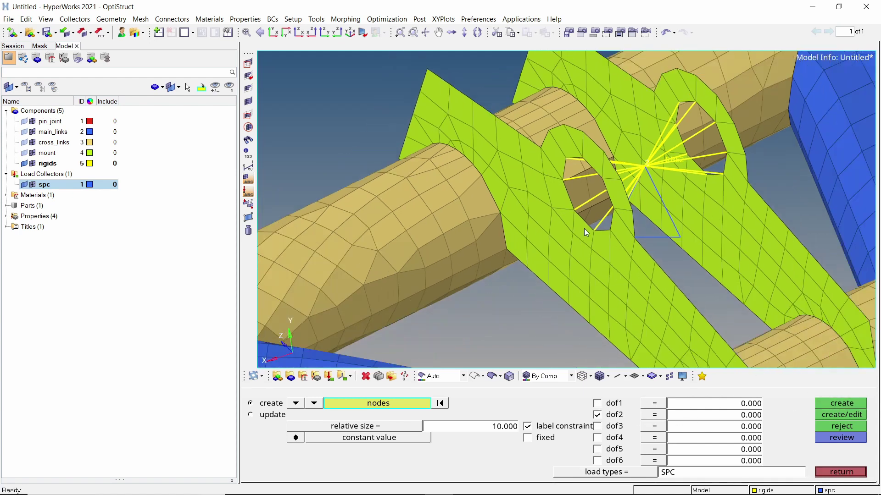
{"action": "scroll", "coordinate": [585, 228], "scroll_direction": "down", "scroll_amount": 5}
{"action": "left_click_drag", "start_coordinate": [596, 250], "coordinate": [621, 248], "text": "ctrl"}
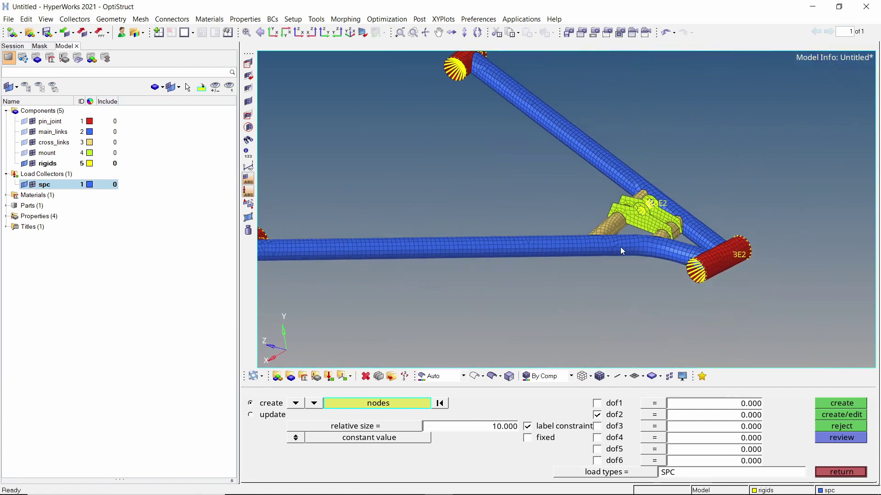
{"action": "key", "text": "Escape"}
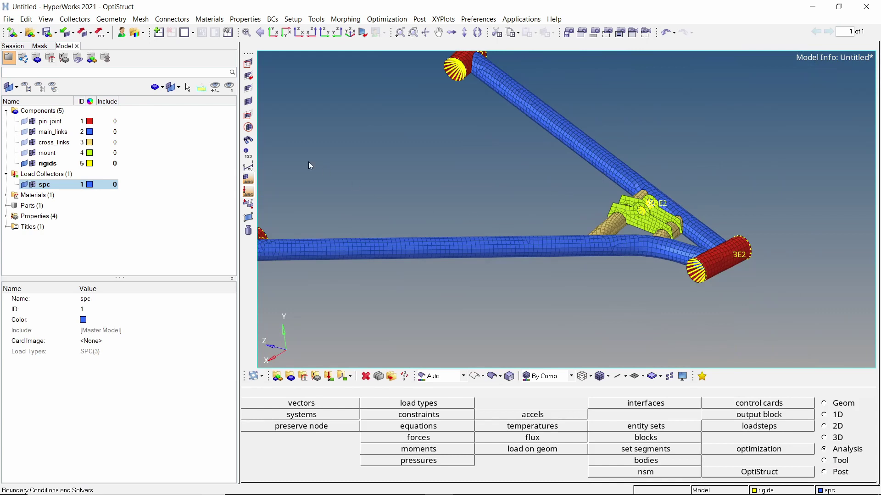
- Create another load collector in the Model browser named force
{"action": "right_click", "coordinate": [187, 120]}
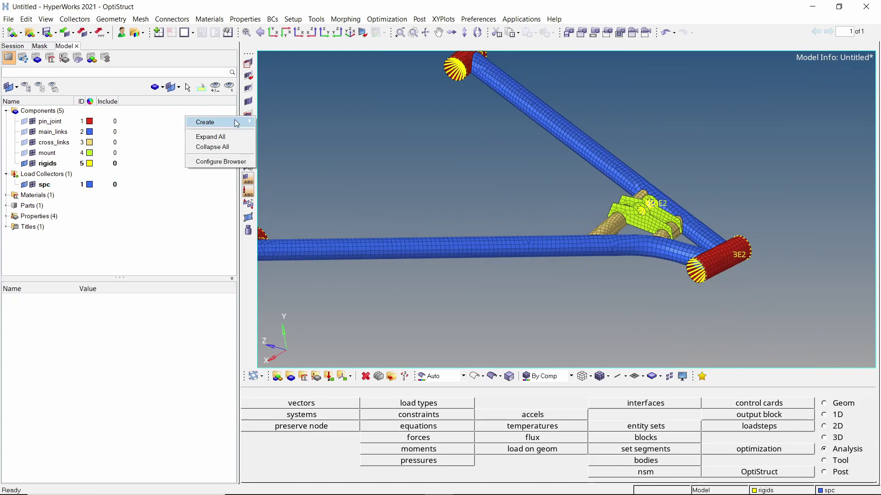
{"action": "mouse_move", "coordinate": [238, 122]}
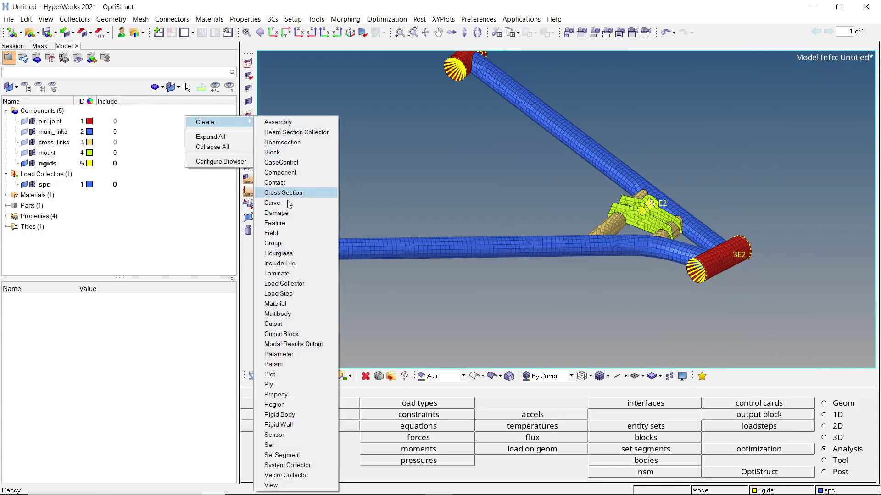
{"action": "left_click", "coordinate": [314, 283]}
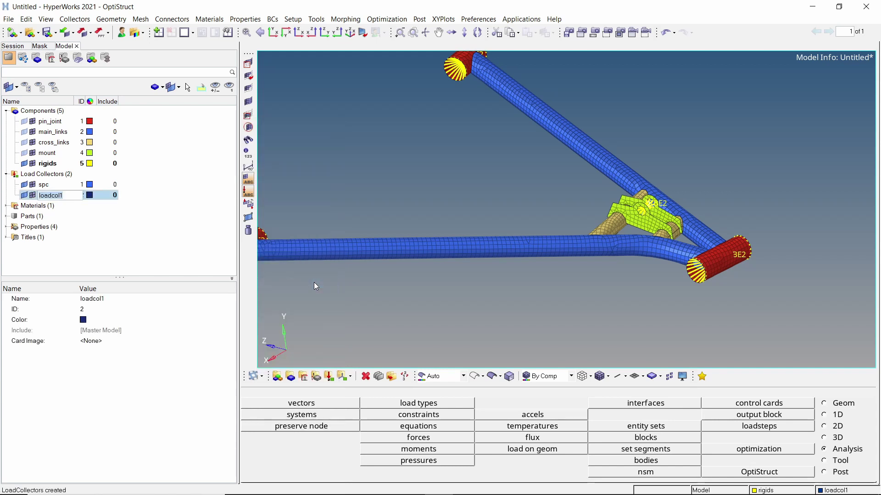
{"action": "type", "text": "force"}
{"action": "key", "text": "Return"}
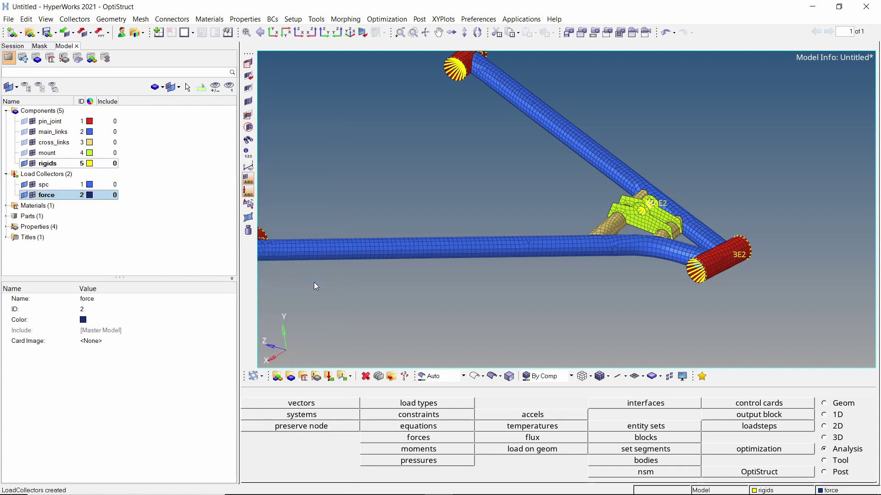
- In the Forces panel, select the centre node of the link end's rigid spider
{"action": "left_click", "coordinate": [419, 438]}
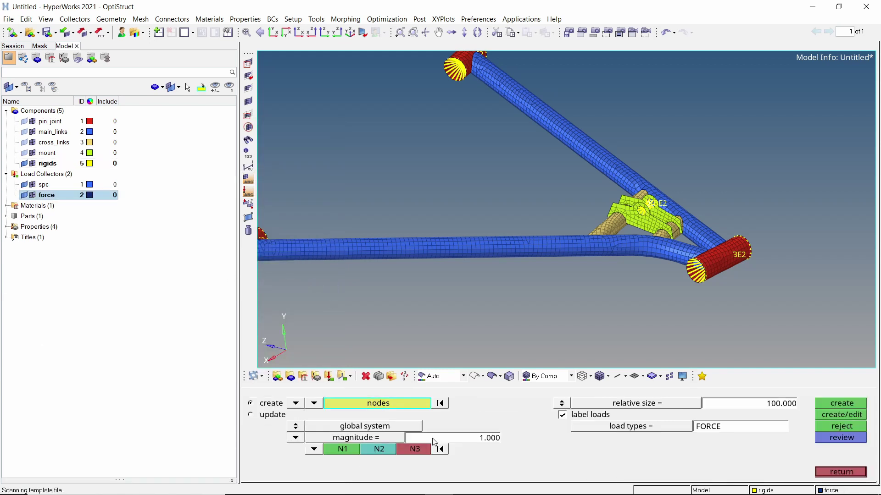
{"action": "left_click_drag", "start_coordinate": [710, 262], "coordinate": [727, 277], "text": "ctrl"}
{"action": "scroll", "coordinate": [708, 270], "scroll_direction": "up", "scroll_amount": 10}
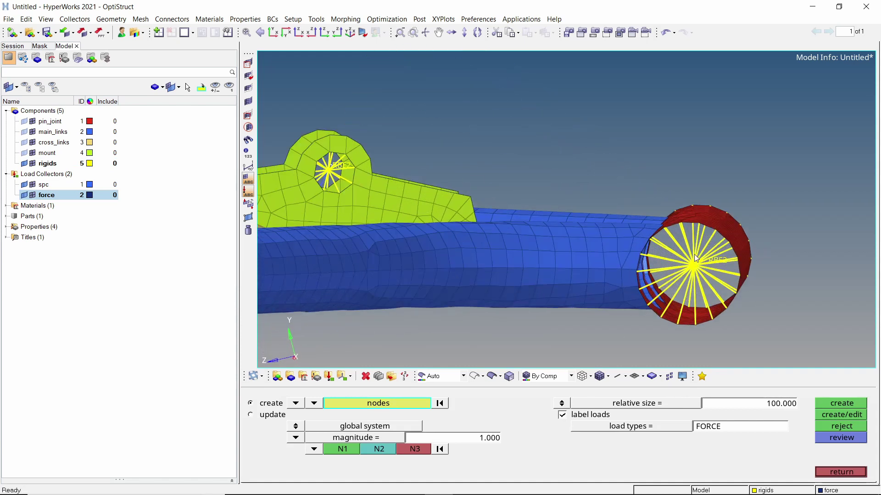
{"action": "left_click", "coordinate": [704, 266]}
{"action": "scroll", "coordinate": [647, 299], "scroll_direction": "down", "scroll_amount": 5}
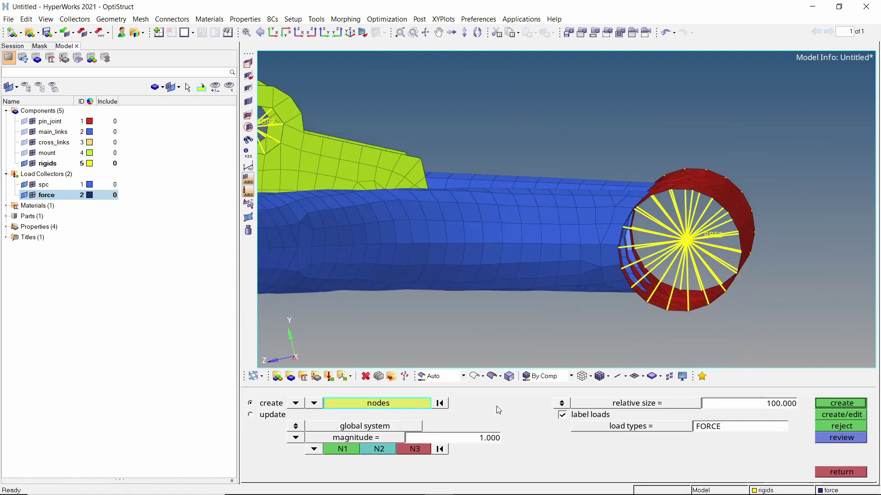
- Apply a force of magnitude 2000 along the y-axis to that node
{"action": "left_click", "coordinate": [483, 439]}
{"action": "type", "text": "20"}
{"action": "key", "text": "Return"}
{"action": "left_click", "coordinate": [314, 449]}
{"action": "left_click", "coordinate": [288, 439]}
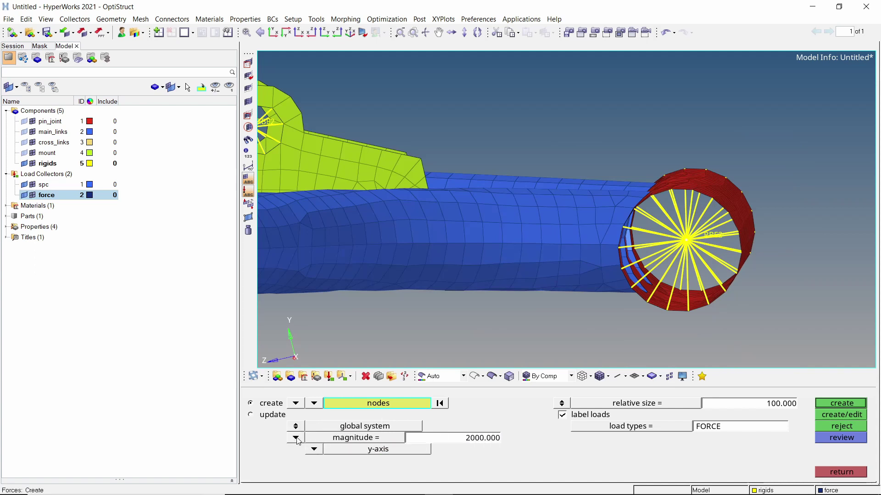
{"action": "left_click", "coordinate": [825, 403]}
{"action": "scroll", "coordinate": [576, 190], "scroll_direction": "down", "scroll_amount": 5}
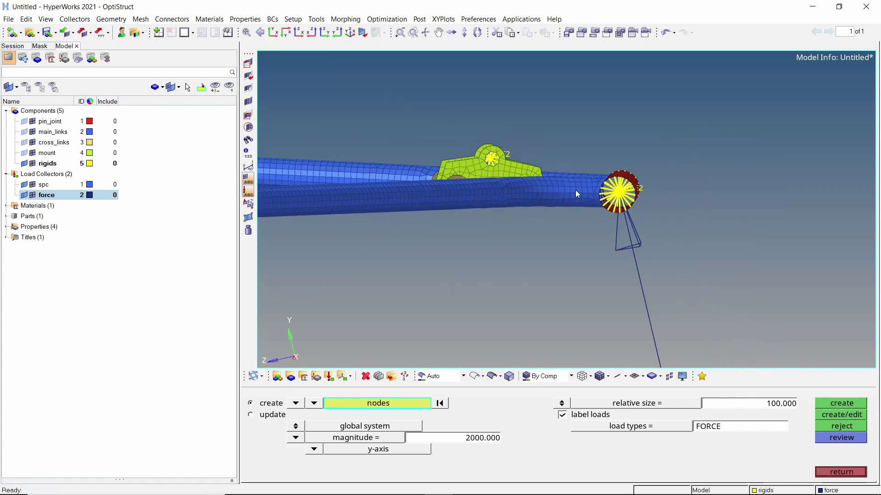
{"action": "left_click_drag", "start_coordinate": [573, 189], "coordinate": [522, 199], "text": "ctrl"}
{"action": "right_click_drag", "start_coordinate": [522, 199], "coordinate": [603, 232], "text": "ctrl"}
{"action": "key", "text": "Escape"}
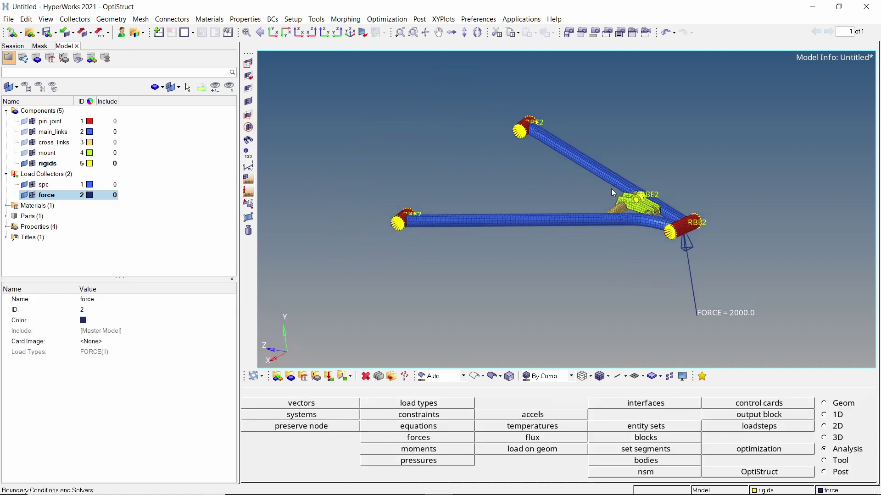
- Create a load step named analysis with analysis type Linear Static
{"action": "right_click", "coordinate": [183, 119]}
{"action": "mouse_move", "coordinate": [224, 122]}
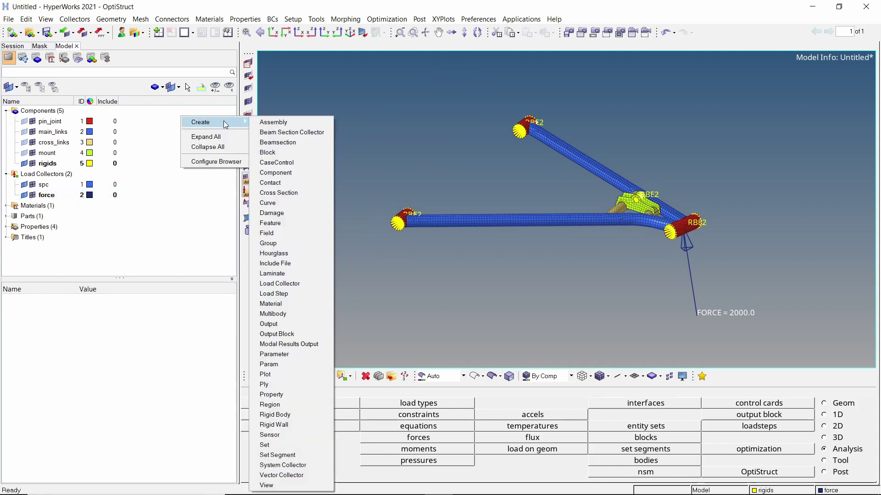
{"action": "left_click", "coordinate": [294, 294]}
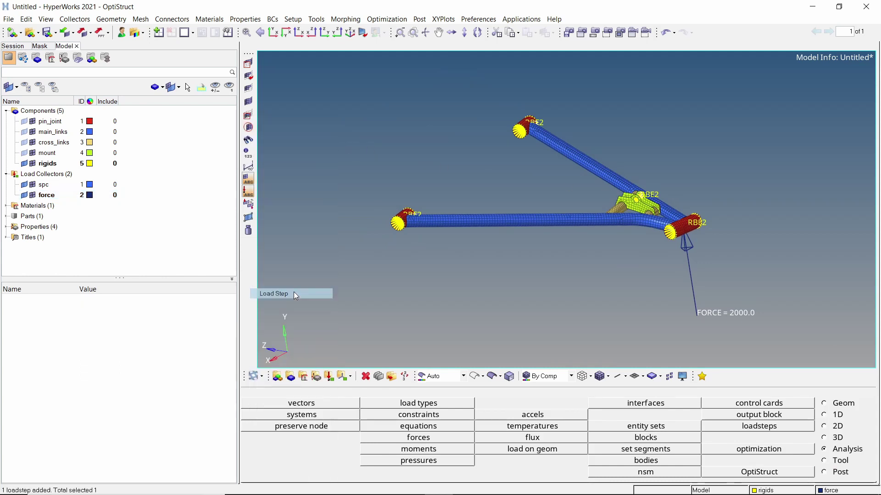
{"action": "type", "text": "analysi"}
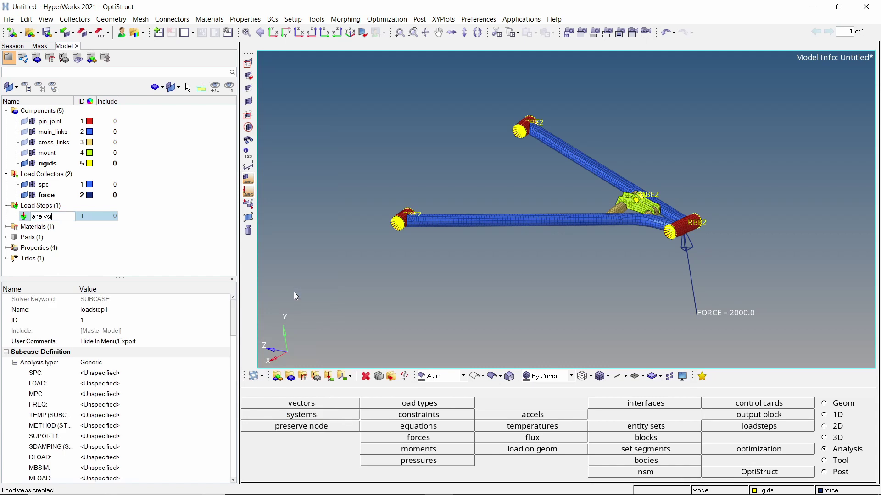
{"action": "type", "text": "s"}
{"action": "key", "text": "Return"}
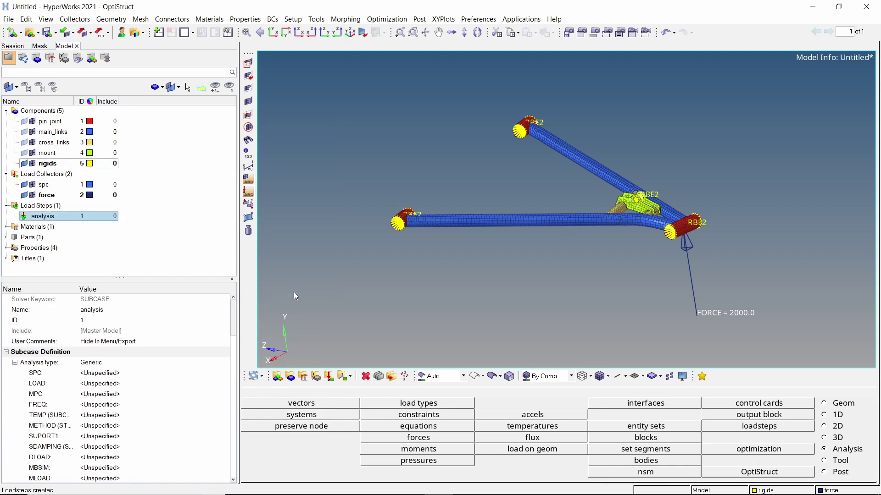
{"action": "left_click", "coordinate": [186, 363]}
{"action": "left_click", "coordinate": [186, 364]}
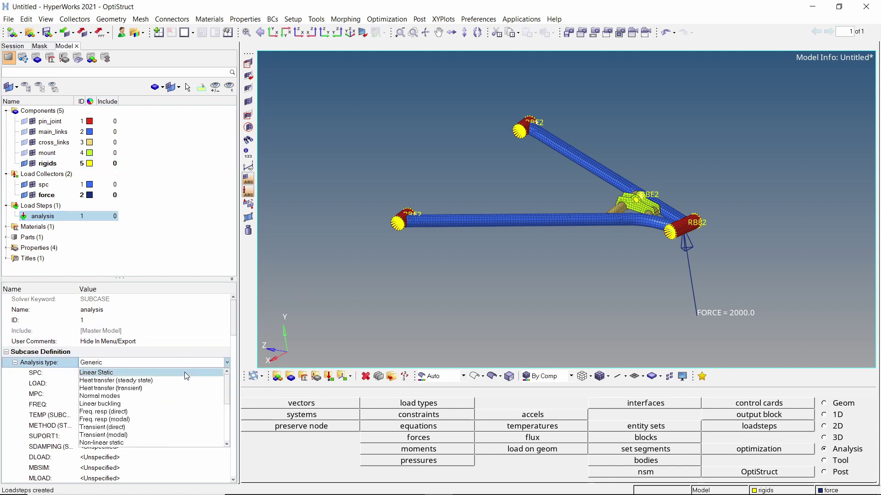
{"action": "left_click", "coordinate": [186, 373]}
- Assign the spc collector as the load step's SPC and force as its LOAD
{"action": "left_click", "coordinate": [185, 374]}
{"action": "left_click", "coordinate": [184, 377]}
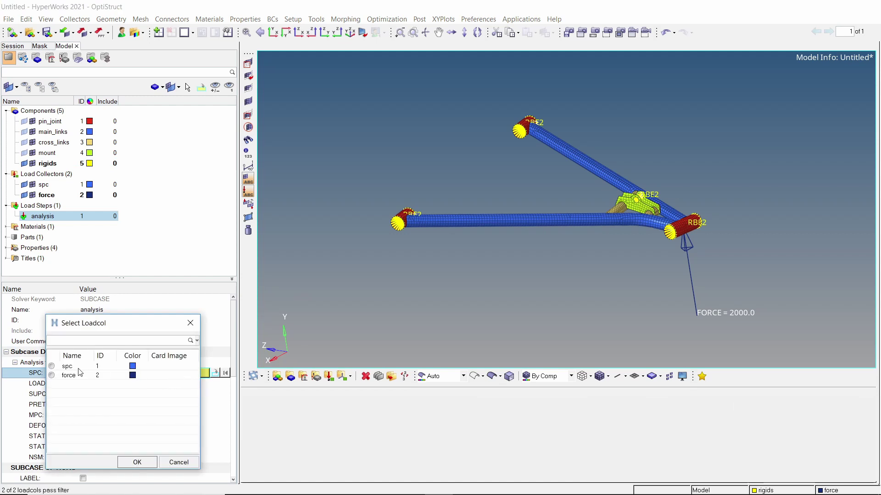
{"action": "left_click", "coordinate": [128, 462]}
{"action": "left_click", "coordinate": [140, 385]}
{"action": "left_click", "coordinate": [141, 384]}
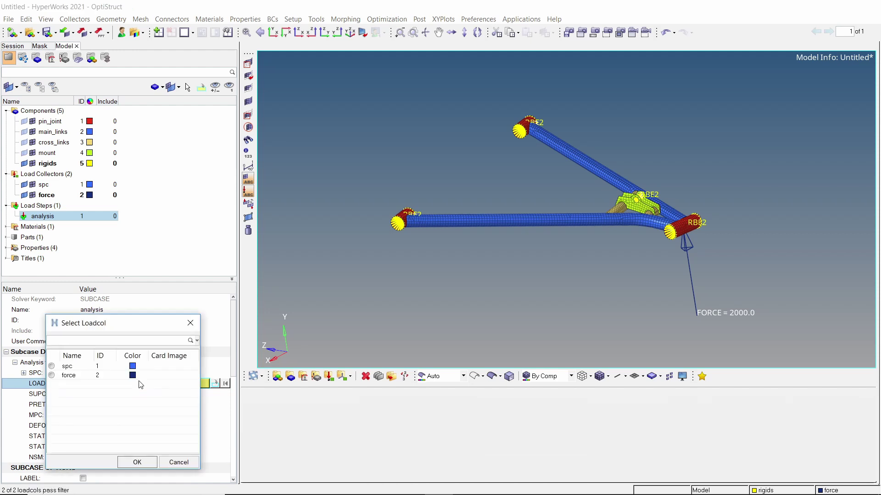
{"action": "left_click", "coordinate": [68, 376]}
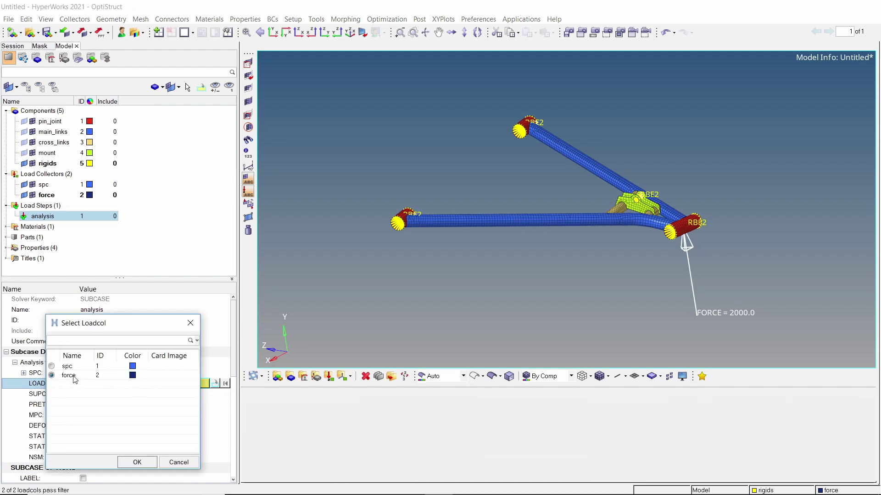
{"action": "left_click", "coordinate": [131, 464]}
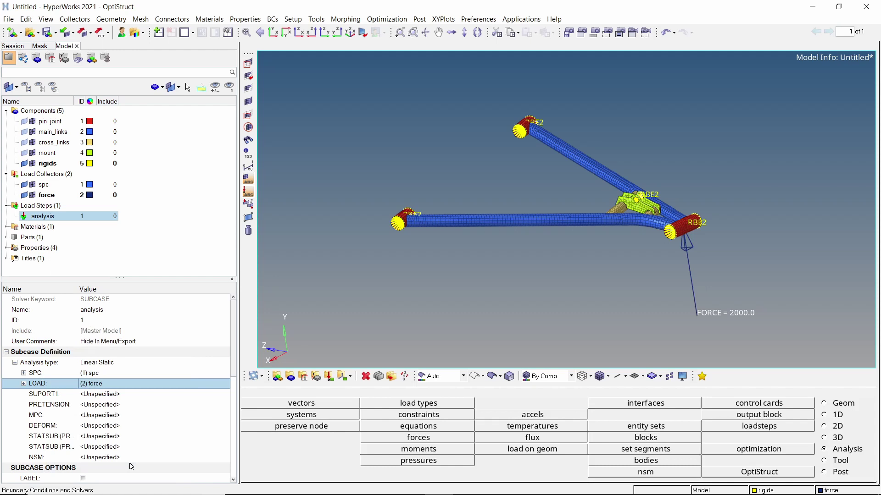
- Save the model as 'analysis' inside a newly created folder named analysis
{"action": "left_click", "coordinate": [13, 22]}
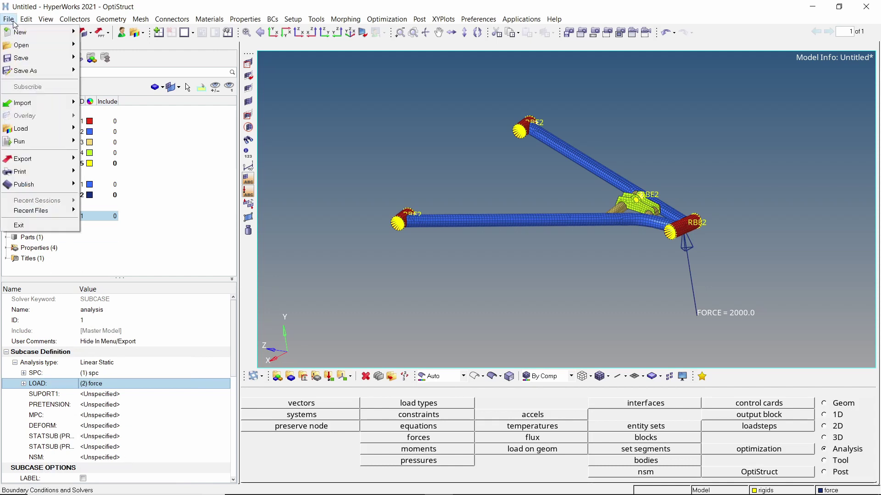
{"action": "mouse_move", "coordinate": [69, 59]}
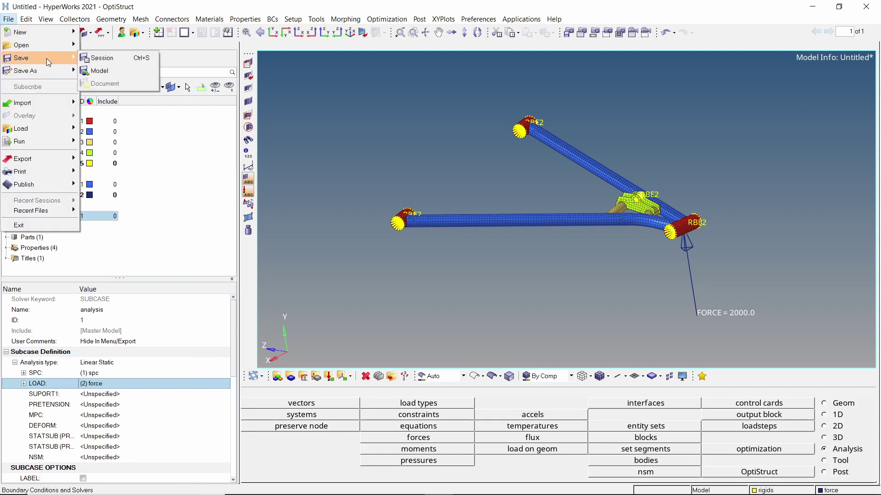
{"action": "left_click", "coordinate": [97, 72]}
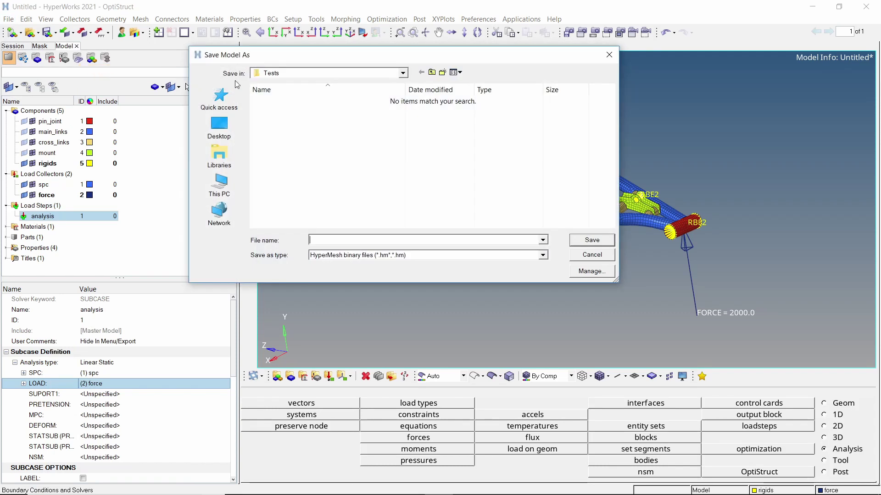
{"action": "left_click", "coordinate": [442, 72]}
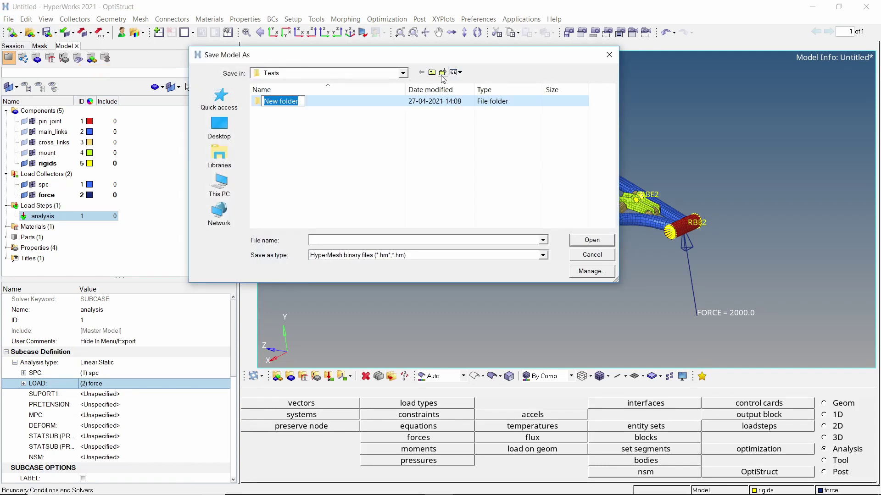
{"action": "type", "text": "analysis"}
{"action": "key", "text": "Return"}
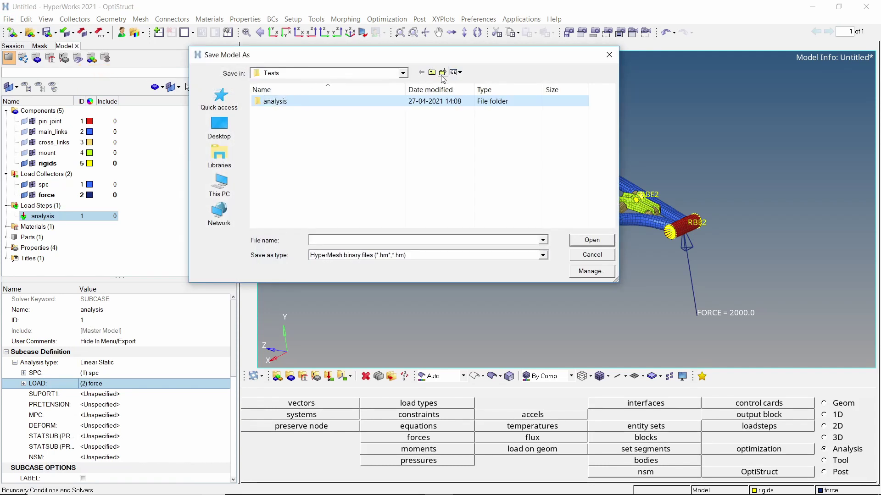
{"action": "double_click", "coordinate": [295, 102]}
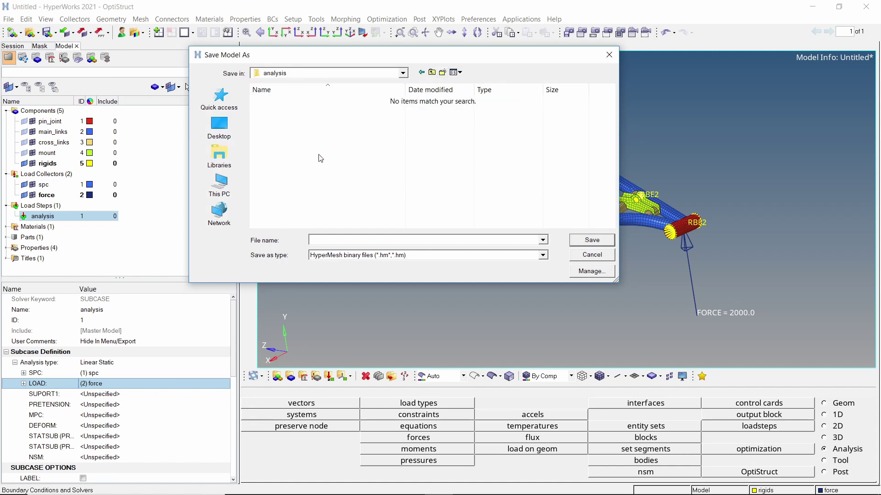
{"action": "left_click", "coordinate": [339, 239]}
{"action": "type", "text": "analysis"}
{"action": "key", "text": "Return"}
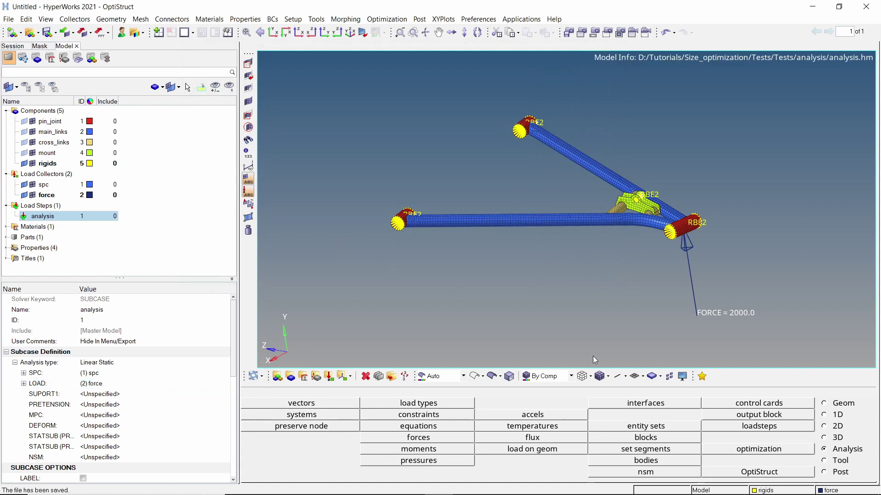
- Run OptiStruct with export set to all and run option analysis, then load analysis.h3d in HyperView
{"action": "left_click", "coordinate": [757, 473]}
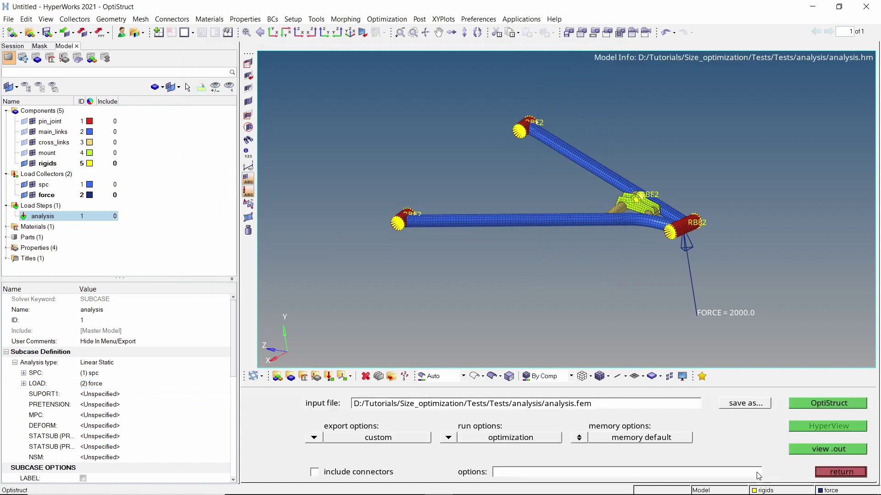
{"action": "left_click", "coordinate": [314, 438]}
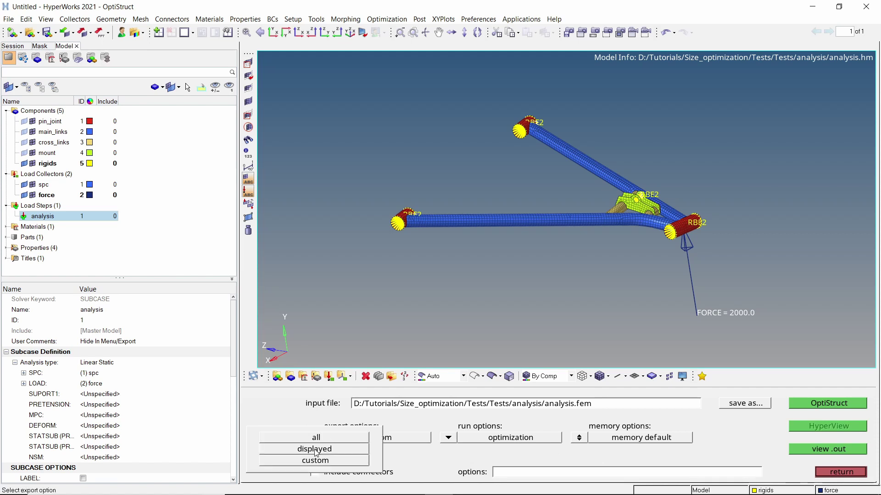
{"action": "left_click", "coordinate": [322, 438]}
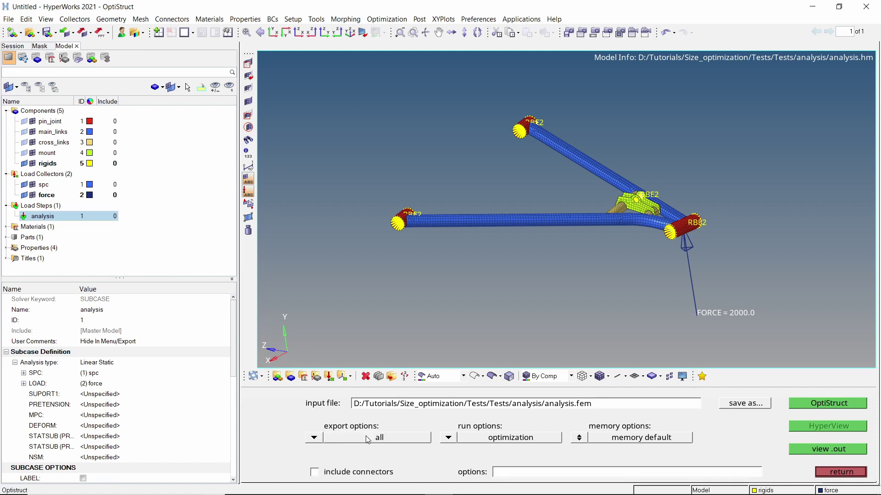
{"action": "left_click", "coordinate": [451, 438]}
{"action": "left_click", "coordinate": [420, 439]}
{"action": "left_click", "coordinate": [813, 406]}
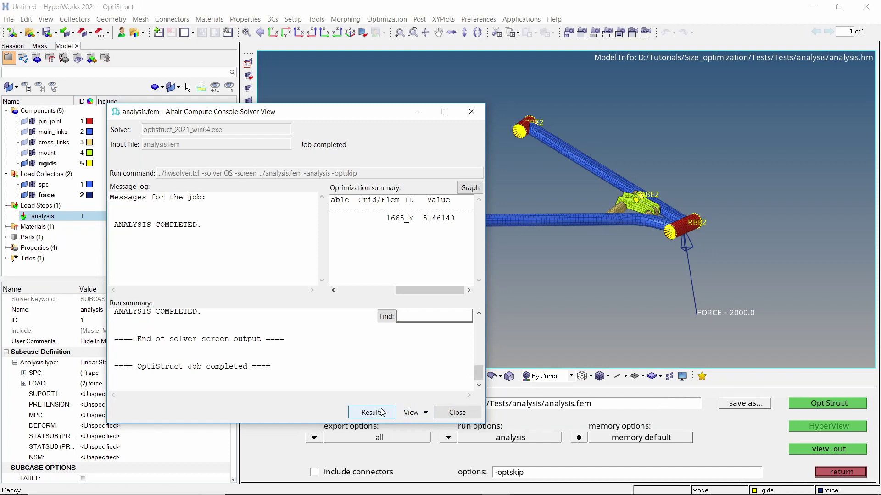
{"action": "left_click", "coordinate": [382, 412]}
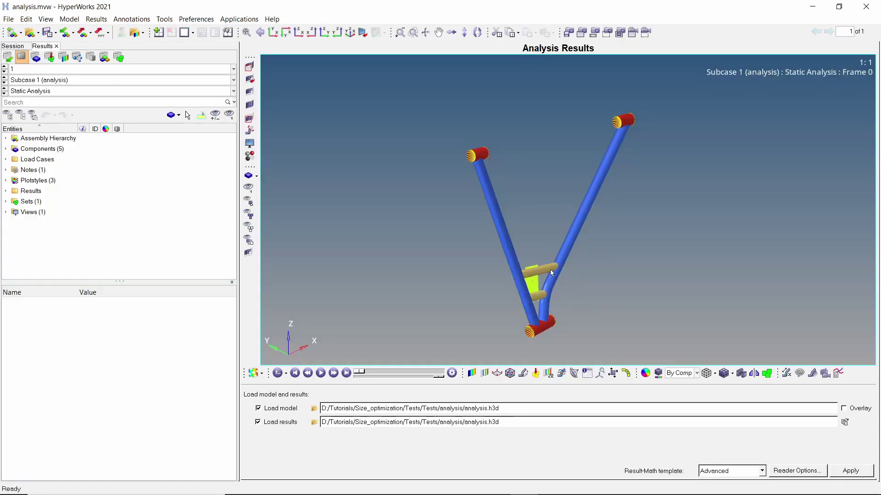
- Apply a Displacement Mag contour to the linkage model
{"action": "left_click_drag", "start_coordinate": [576, 247], "coordinate": [603, 294], "text": "ctrl"}
{"action": "scroll", "coordinate": [601, 293], "scroll_direction": "up", "scroll_amount": 5}
{"action": "scroll", "coordinate": [601, 292], "scroll_direction": "down", "scroll_amount": 5}
{"action": "scroll", "coordinate": [666, 186], "scroll_direction": "up", "scroll_amount": 2}
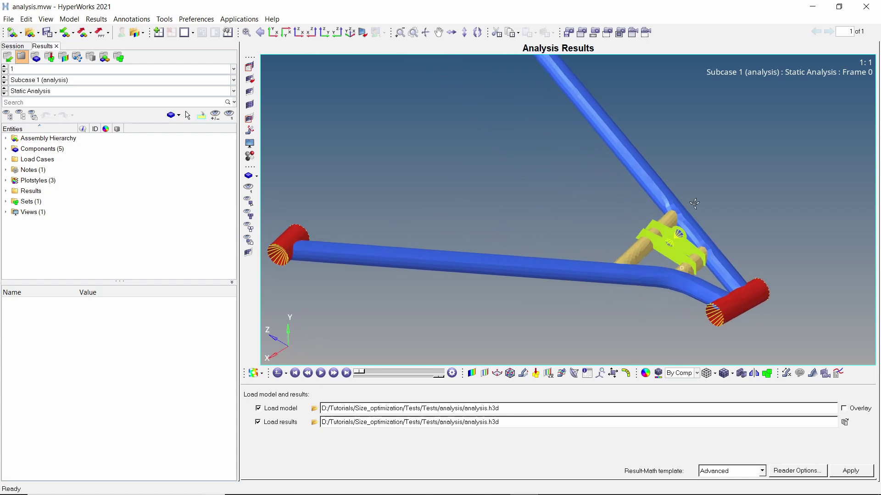
{"action": "left_click", "coordinate": [472, 375]}
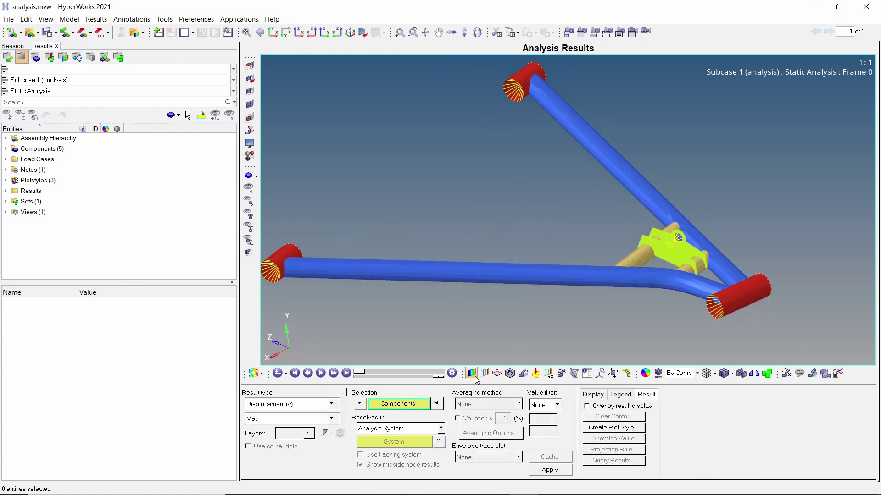
{"action": "left_click", "coordinate": [557, 473]}
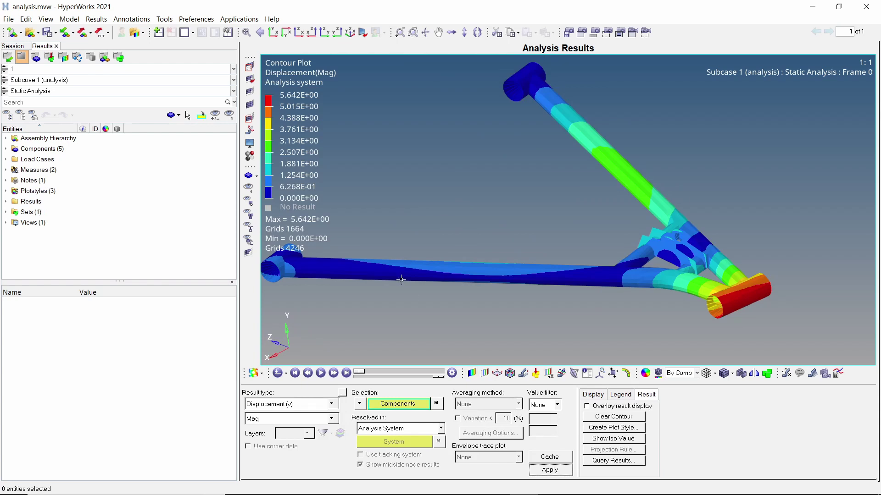
- Switch the contour legend's numeric format to Fixed
{"action": "right_click", "coordinate": [308, 123]}
{"action": "mouse_move", "coordinate": [339, 150]}
{"action": "left_click", "coordinate": [386, 169]}
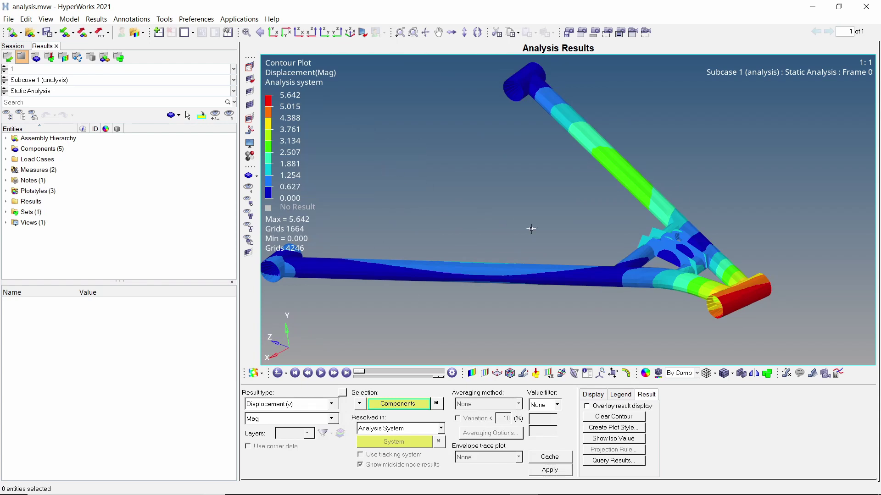
{"action": "right_click_drag", "start_coordinate": [545, 233], "coordinate": [634, 247], "text": "ctrl"}
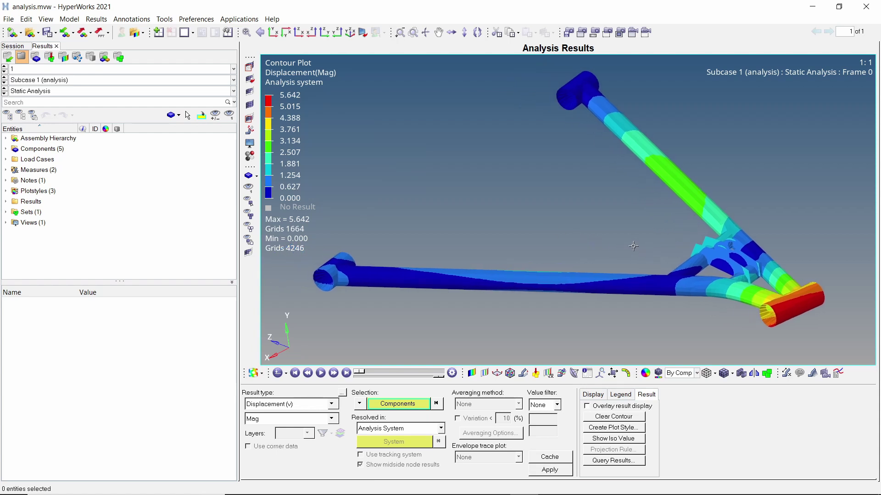
- Plot the Element Stresses von Mises contour using Simple averaging
{"action": "left_click", "coordinate": [316, 405]}
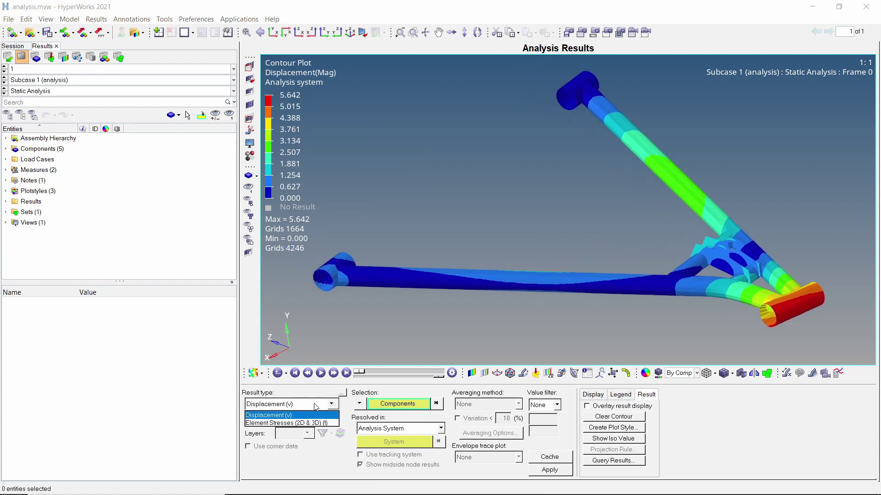
{"action": "left_click", "coordinate": [311, 423]}
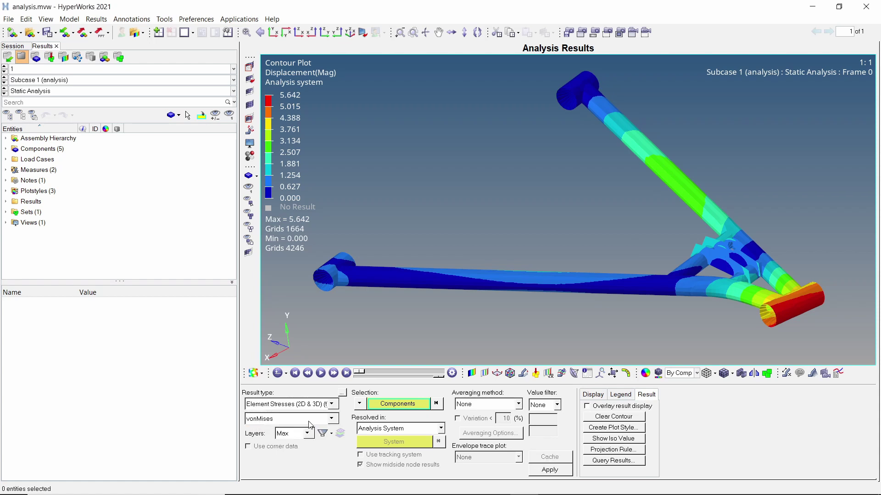
{"action": "left_click", "coordinate": [467, 409]}
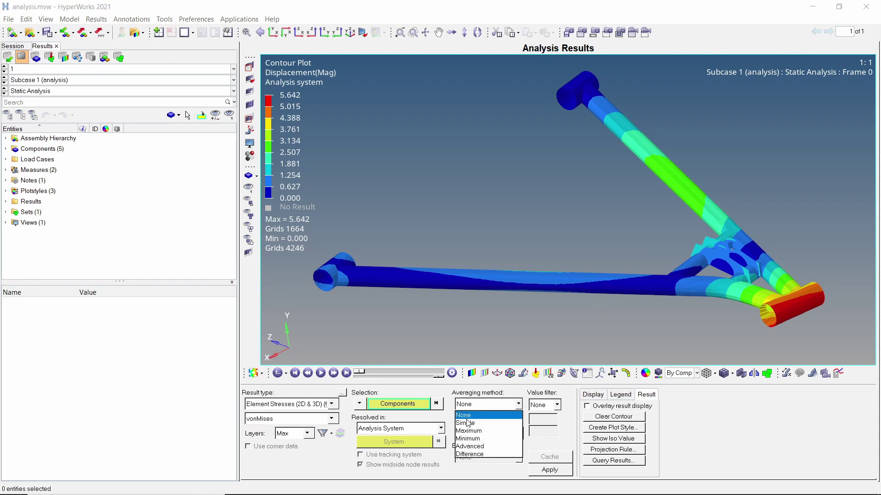
{"action": "left_click", "coordinate": [468, 424]}
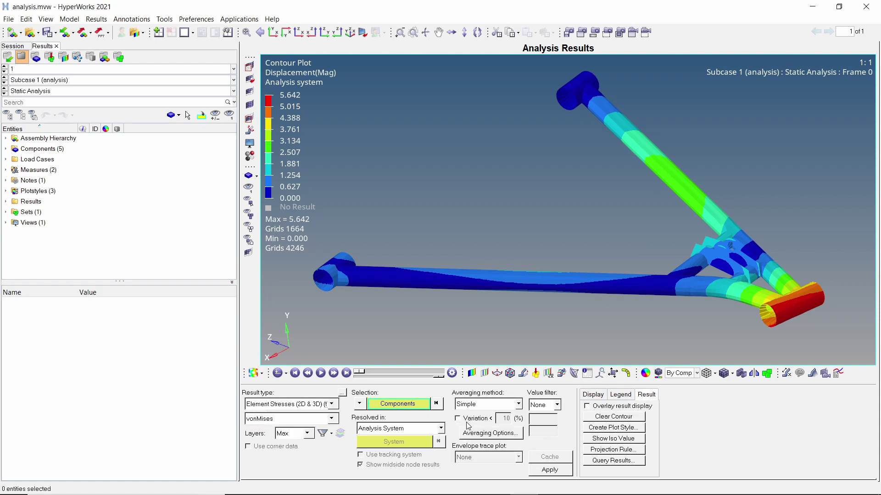
{"action": "left_click", "coordinate": [550, 471]}
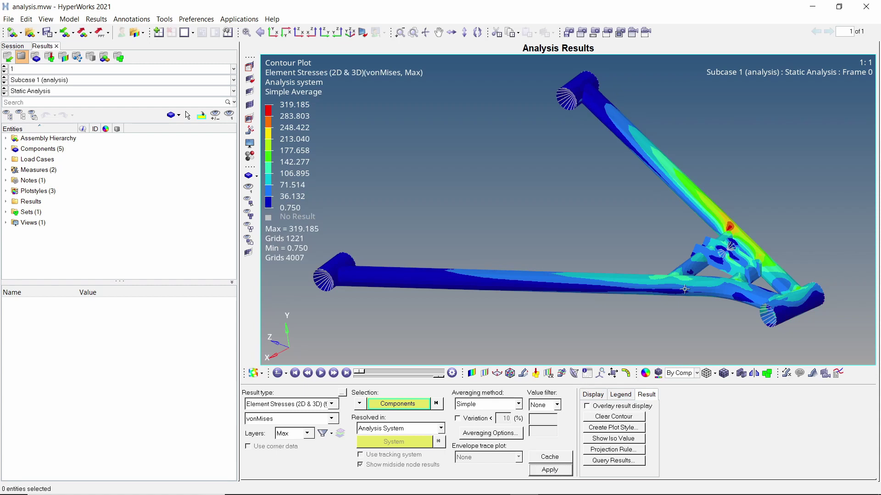
- Zoom and rotate around the red peak-stress hotspot on the suspension link
{"action": "scroll", "coordinate": [746, 258], "scroll_direction": "up", "scroll_amount": 5}
{"action": "mouse_move", "coordinate": [703, 212]}
{"action": "left_mouse_down", "text": "ctrl"}
{"action": "mouse_move", "coordinate": [692, 198]}
{"action": "mouse_move", "coordinate": [696, 244]}
{"action": "left_mouse_up", "text": "ctrl"}
{"action": "scroll", "coordinate": [697, 244], "scroll_direction": "down", "scroll_amount": 5}
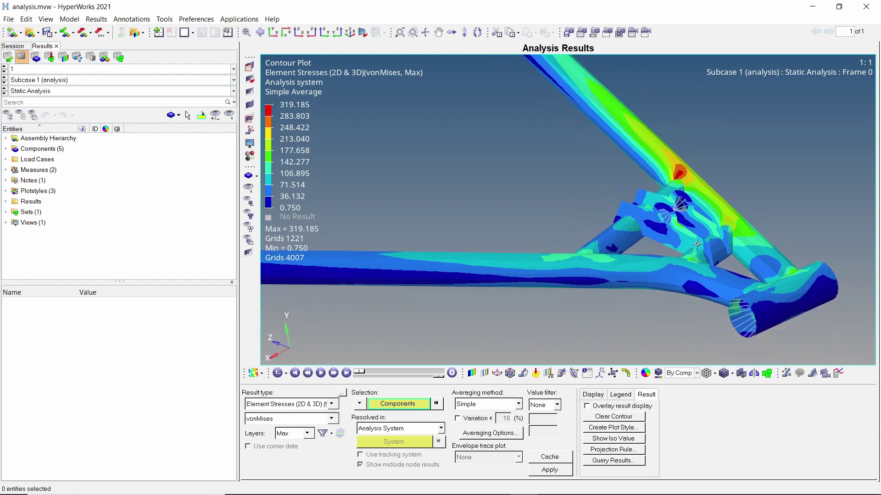
{"action": "scroll", "coordinate": [703, 254], "scroll_direction": "up", "scroll_amount": 2}
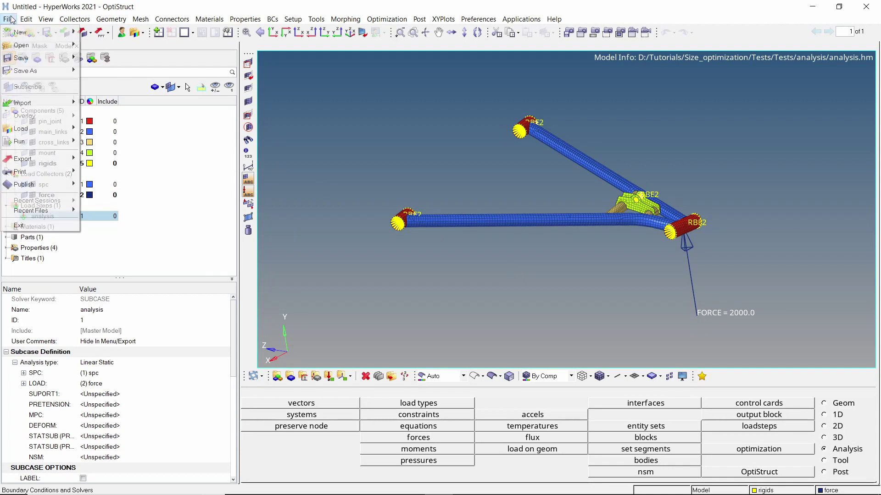
- Create a new opti folder and save the model inside it as opti.hm
{"action": "mouse_move", "coordinate": [38, 55]}
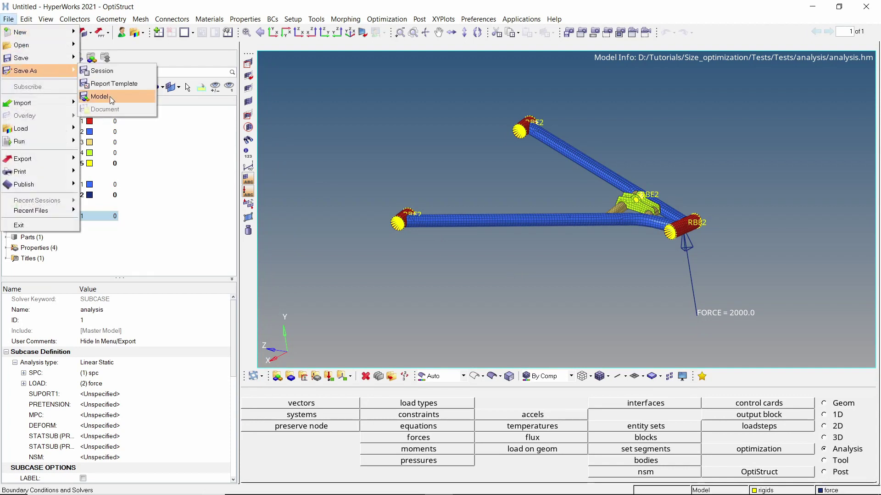
{"action": "left_click", "coordinate": [109, 96]}
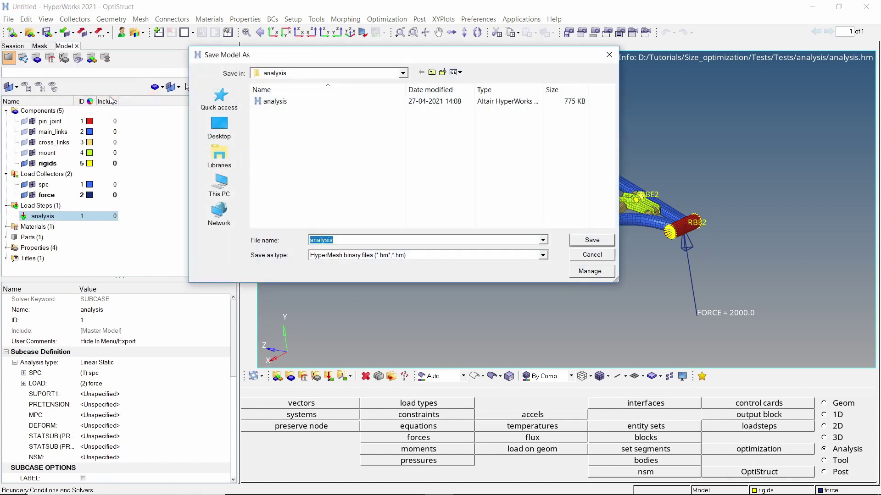
{"action": "left_click", "coordinate": [443, 73]}
{"action": "type", "text": "opti"}
{"action": "key", "text": "Return"}
{"action": "double_click", "coordinate": [334, 113]}
{"action": "double_click", "coordinate": [321, 240]}
{"action": "type", "text": "opti"}
{"action": "key", "text": "Return"}
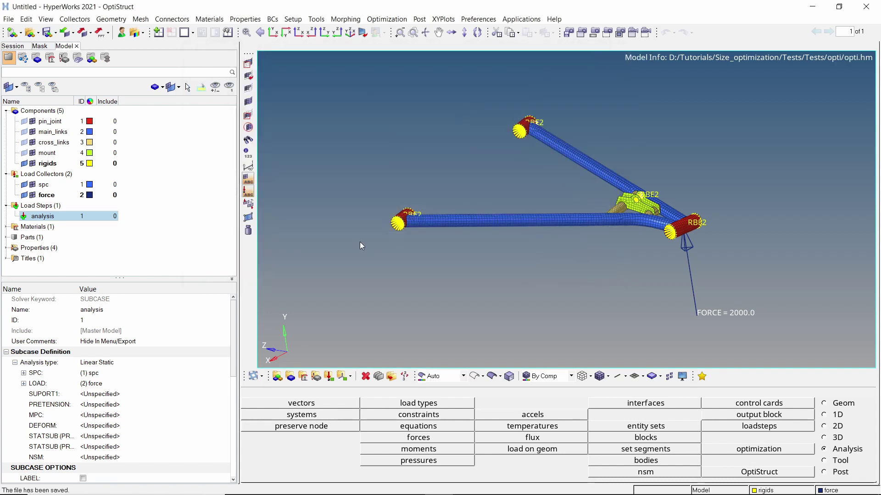
- Create the pin_joint discrete value set from 0.8 to 2.4 in 0.2 increments
{"action": "left_click", "coordinate": [748, 452]}
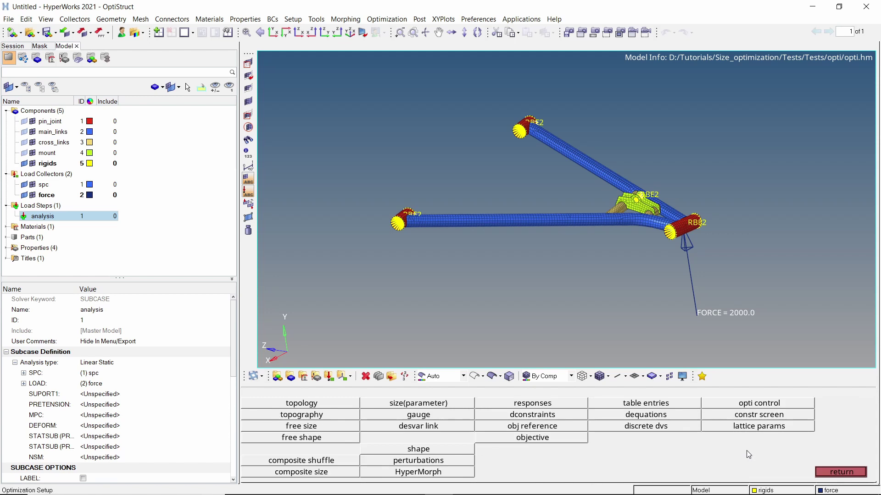
{"action": "left_click", "coordinate": [676, 427]}
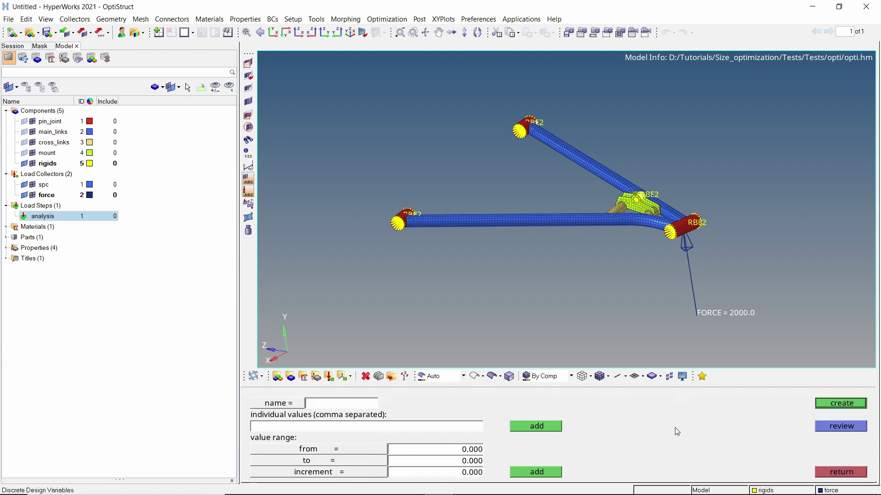
{"action": "left_click", "coordinate": [354, 406]}
{"action": "type", "text": "pin_joint"}
{"action": "key", "text": "Return"}
{"action": "left_click", "coordinate": [439, 453]}
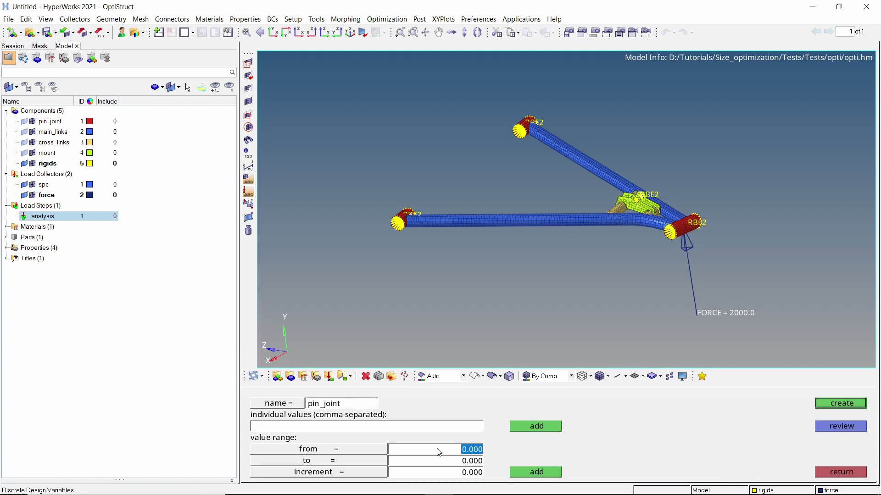
{"action": "type", "text": "0.8"}
{"action": "key", "text": "Return"}
{"action": "left_click", "coordinate": [438, 462]}
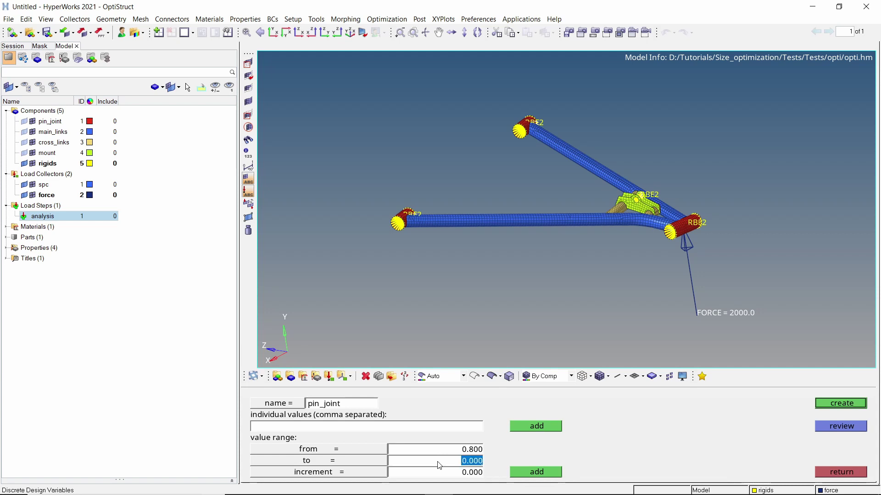
{"action": "type", "text": "2.4"}
{"action": "key", "text": "Return"}
{"action": "left_click", "coordinate": [437, 478]}
{"action": "type", "text": "0.2"}
{"action": "key", "text": "Return"}
{"action": "left_click", "coordinate": [851, 407]}
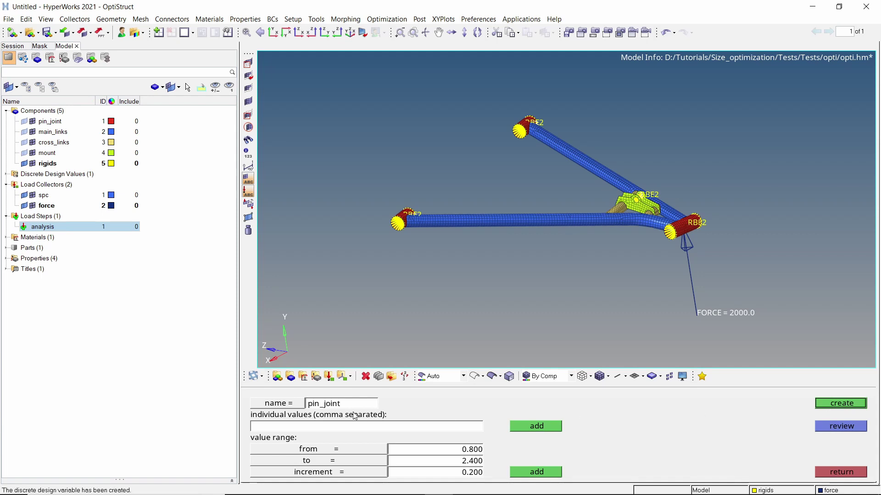
- Create matching main_links, cross_links and mount discrete value sets with the same range
{"action": "left_click", "coordinate": [338, 407]}
{"action": "type", "text": "main_"}
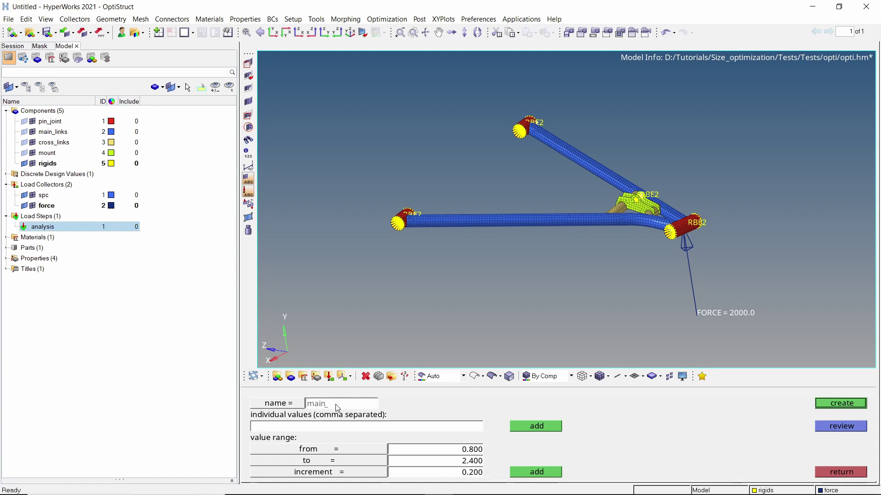
{"action": "type", "text": "links"}
{"action": "left_click", "coordinate": [835, 404]}
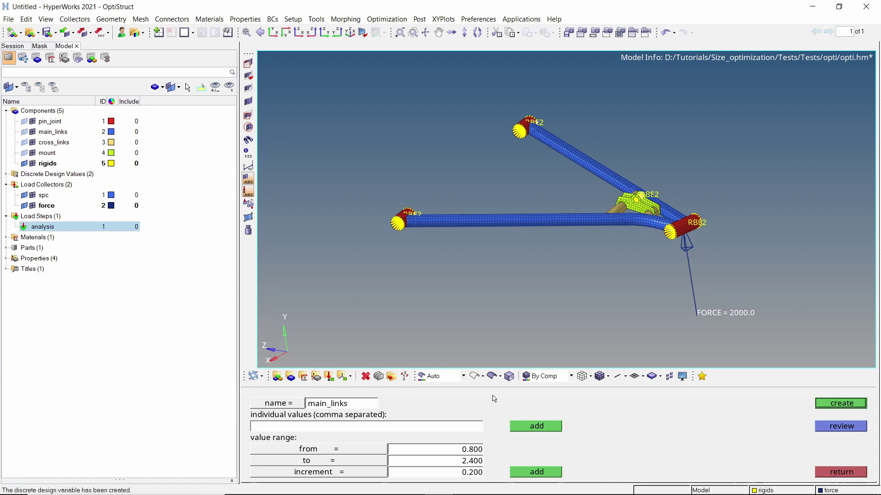
{"action": "left_click", "coordinate": [331, 405]}
{"action": "type", "text": "cross_lin"}
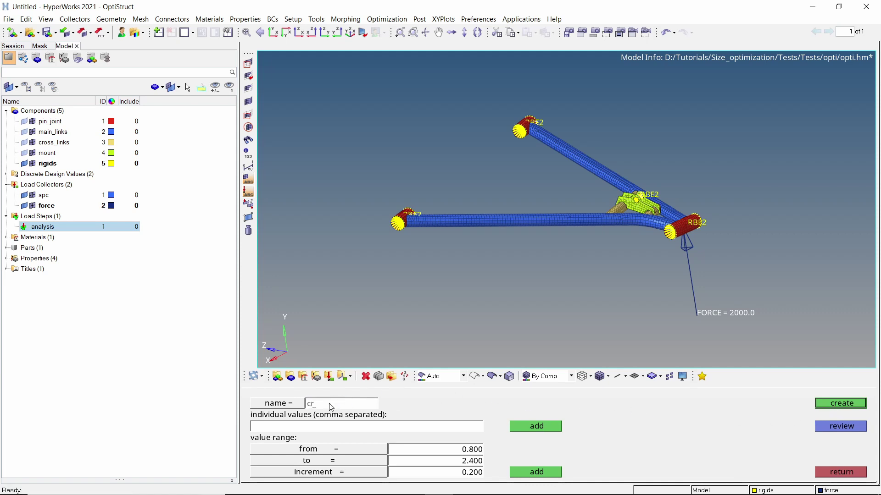
{"action": "type", "text": "ks"}
{"action": "left_click", "coordinate": [816, 405]}
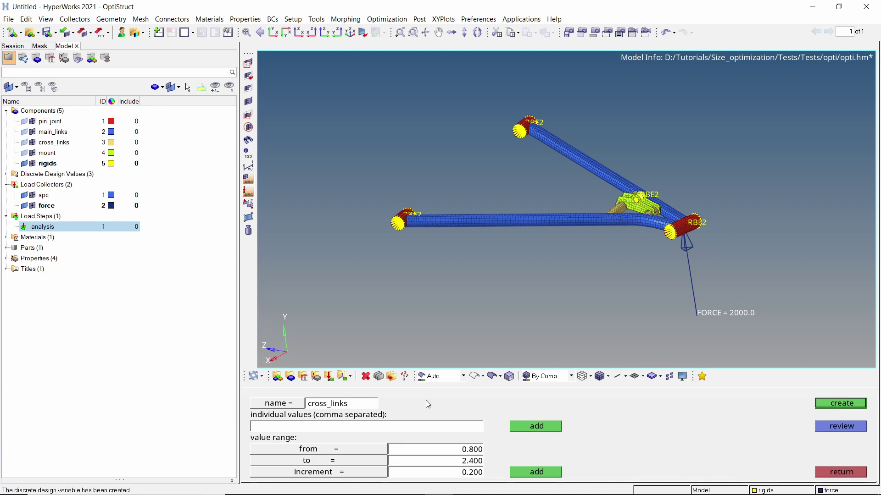
{"action": "left_click", "coordinate": [327, 405]}
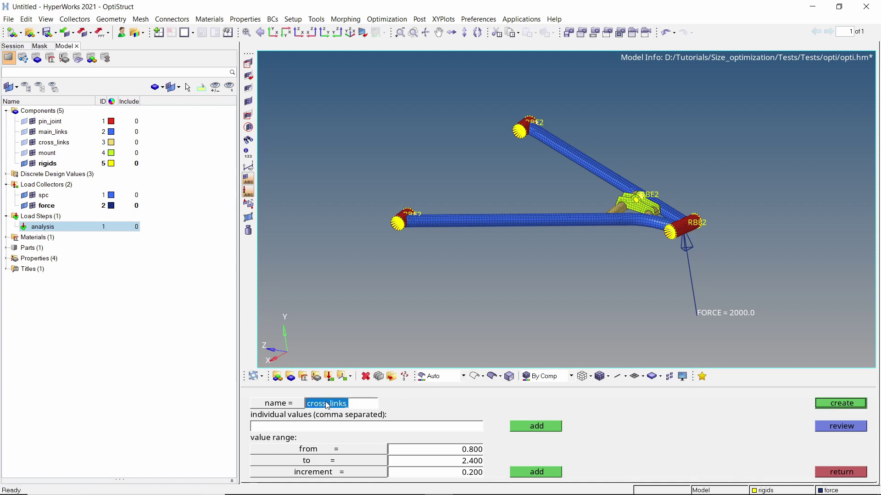
{"action": "type", "text": "mount"}
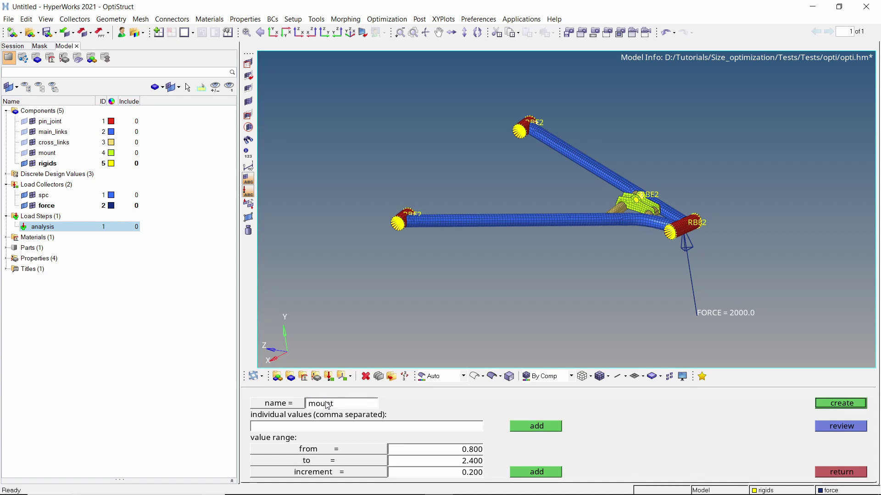
{"action": "left_click", "coordinate": [847, 405]}
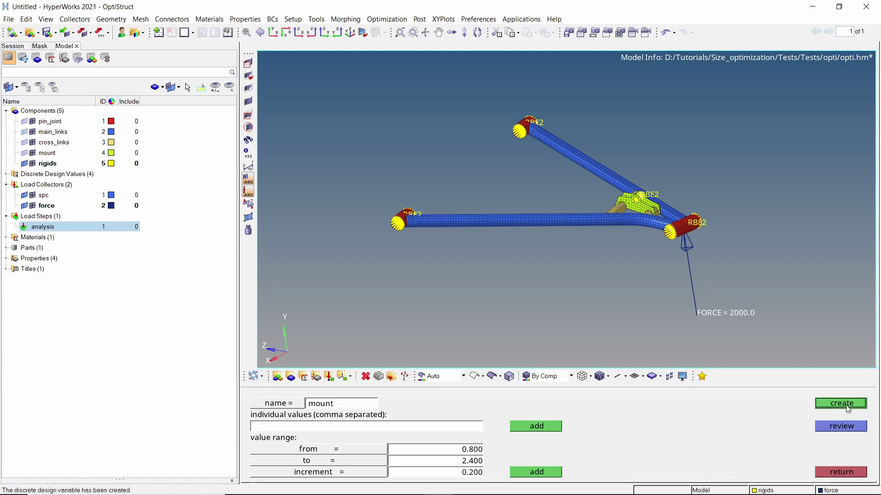
{"action": "left_click", "coordinate": [841, 472]}
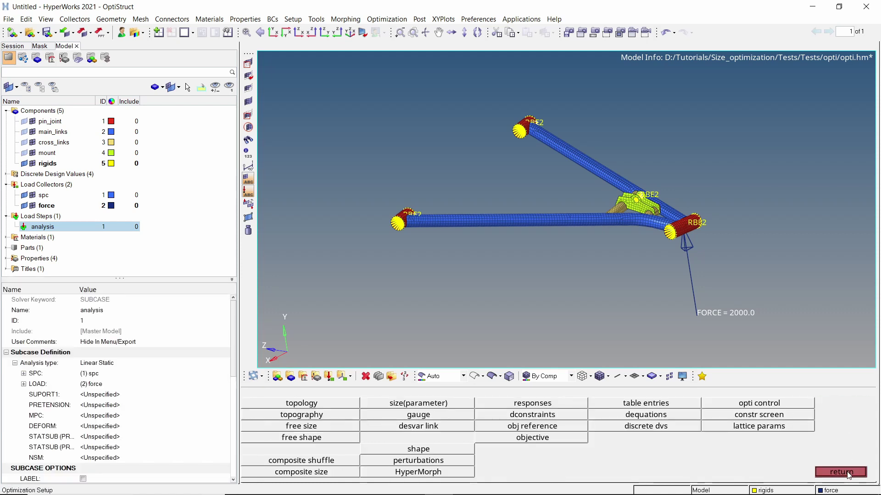
- Create the pin_joint design variable: initial 1.2, bounds 0.8–2.4, using pin_joint discrete values
{"action": "left_click", "coordinate": [458, 404]}
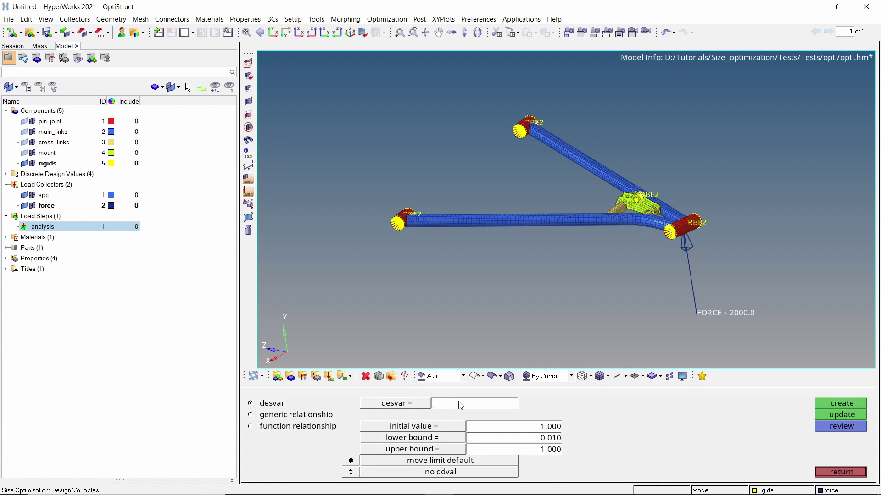
{"action": "type", "text": "pin_joint"}
{"action": "left_click", "coordinate": [529, 431]}
{"action": "type", "text": "1.2"}
{"action": "key", "text": "Return"}
{"action": "left_click", "coordinate": [528, 439]}
{"action": "type", "text": "0.8"}
{"action": "key", "text": "Return"}
{"action": "left_click", "coordinate": [522, 452]}
{"action": "type", "text": "2.4"}
{"action": "key", "text": "Return"}
{"action": "left_click", "coordinate": [351, 461]}
{"action": "left_click", "coordinate": [351, 461]}
{"action": "left_click", "coordinate": [350, 474]}
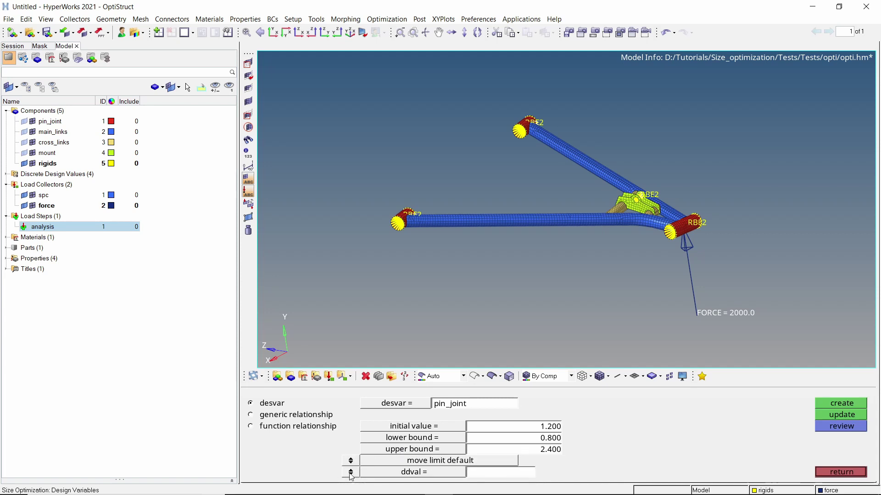
{"action": "left_click", "coordinate": [384, 476]}
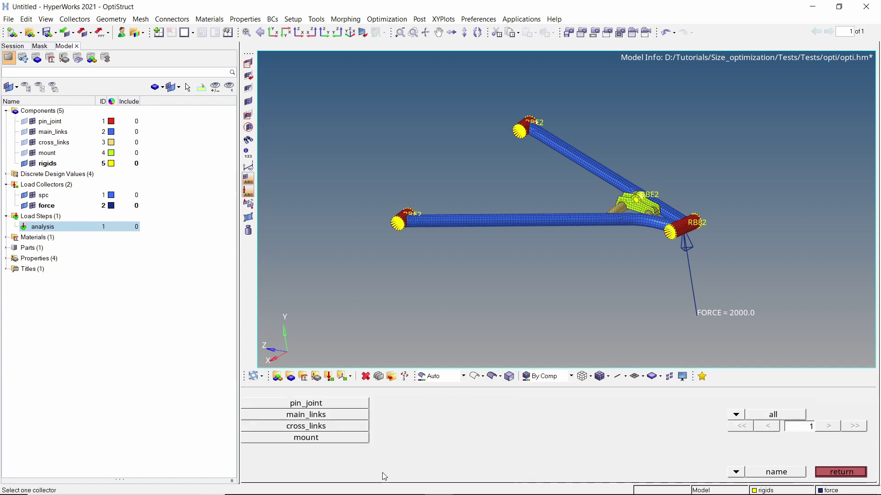
{"action": "left_click", "coordinate": [329, 404]}
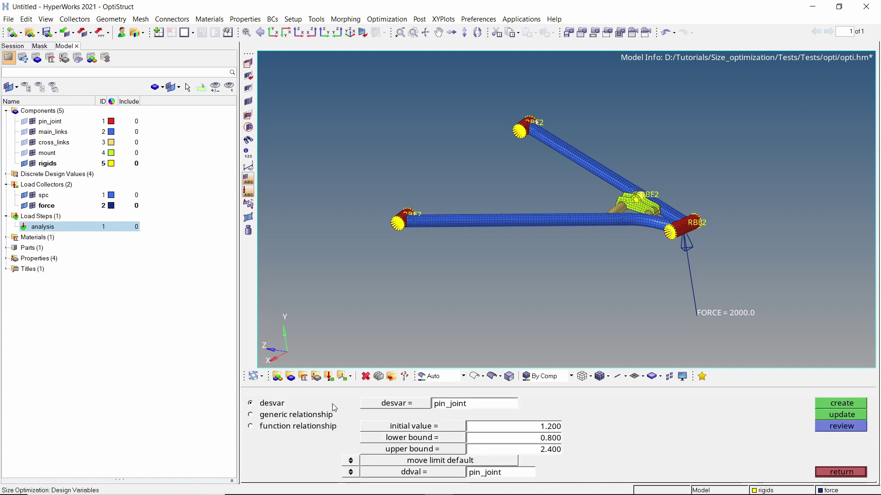
{"action": "left_click", "coordinate": [838, 406]}
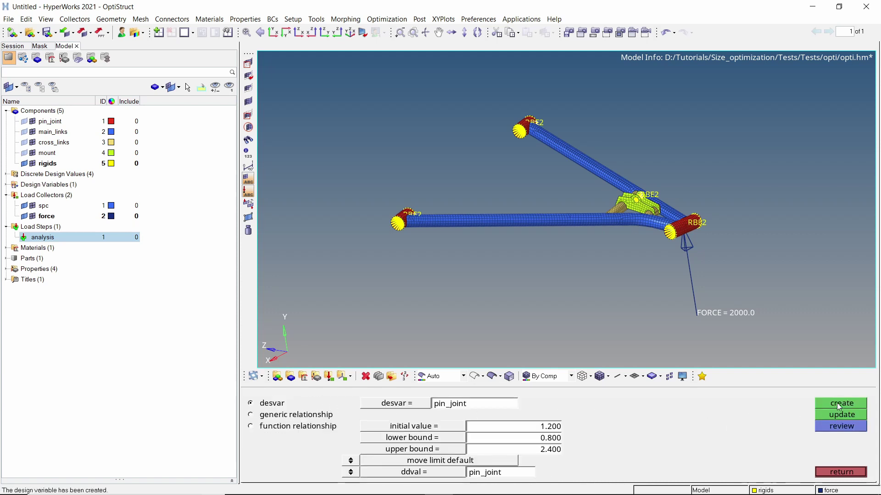
- Create main_links and cross_links design variables, each linked to its own discrete value set
{"action": "left_click", "coordinate": [477, 405]}
{"action": "type", "text": "main_links"}
{"action": "key", "text": "Return"}
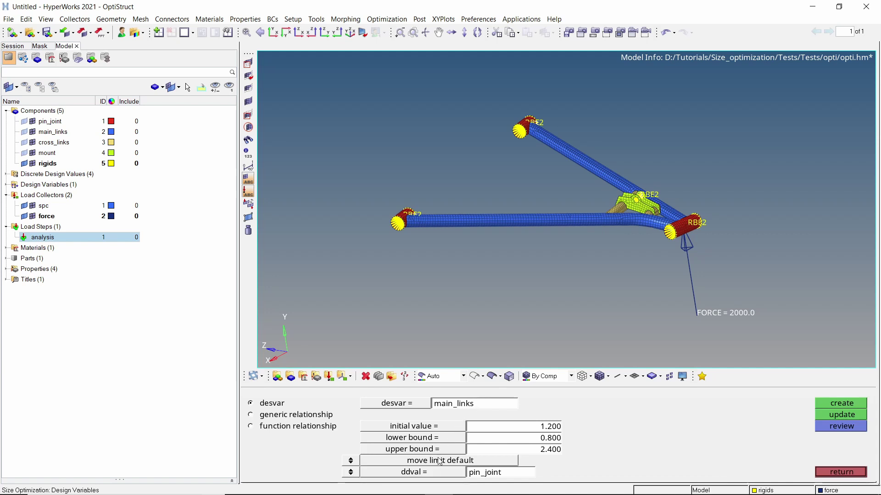
{"action": "left_click", "coordinate": [431, 472]}
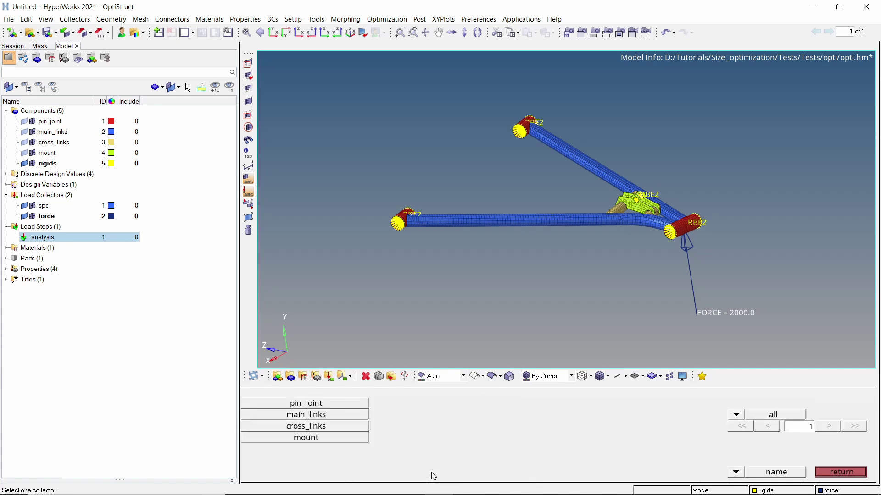
{"action": "left_click", "coordinate": [352, 415]}
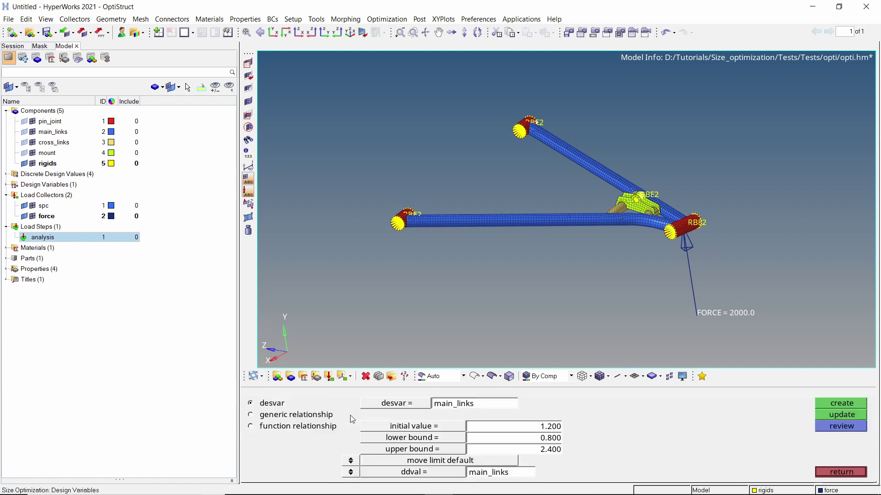
{"action": "left_click", "coordinate": [844, 404]}
{"action": "left_click", "coordinate": [454, 405]}
{"action": "type", "text": "cross_links"}
{"action": "left_click", "coordinate": [426, 472]}
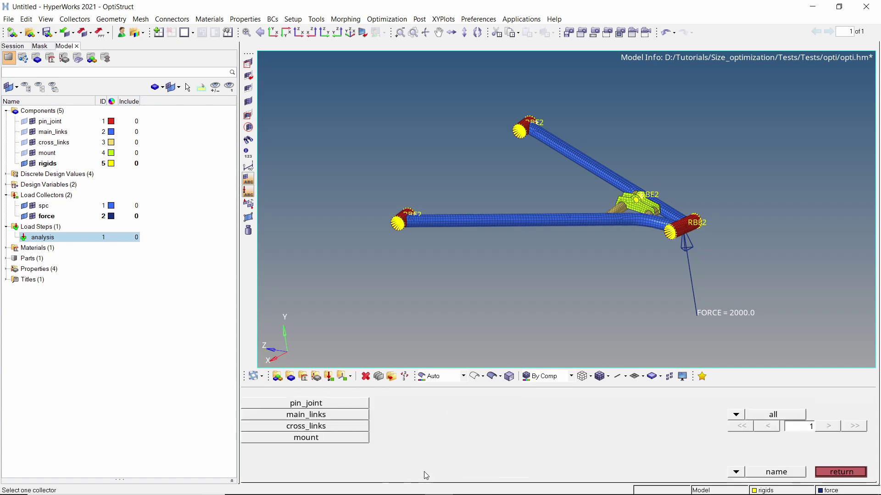
{"action": "left_click", "coordinate": [333, 427]}
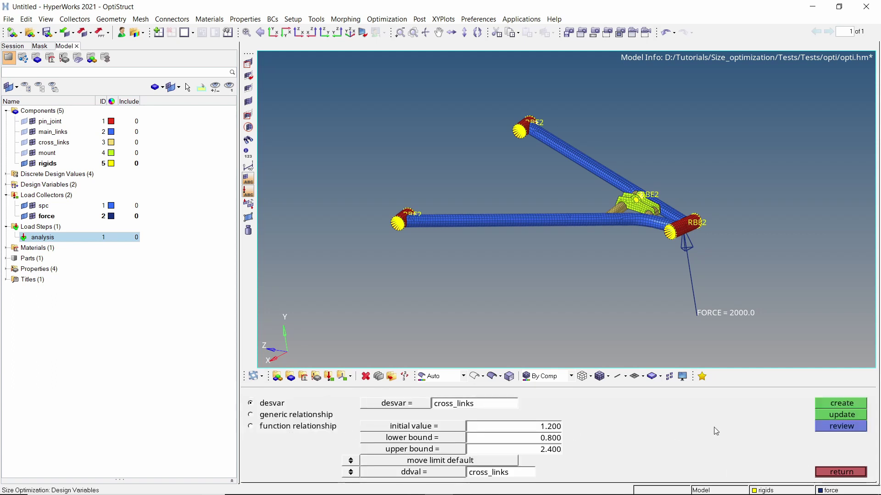
{"action": "left_click", "coordinate": [833, 403]}
- Create the mount design variable using the mount discrete value set
{"action": "left_click", "coordinate": [470, 409]}
{"action": "type", "text": "mount"}
{"action": "left_click", "coordinate": [406, 473]}
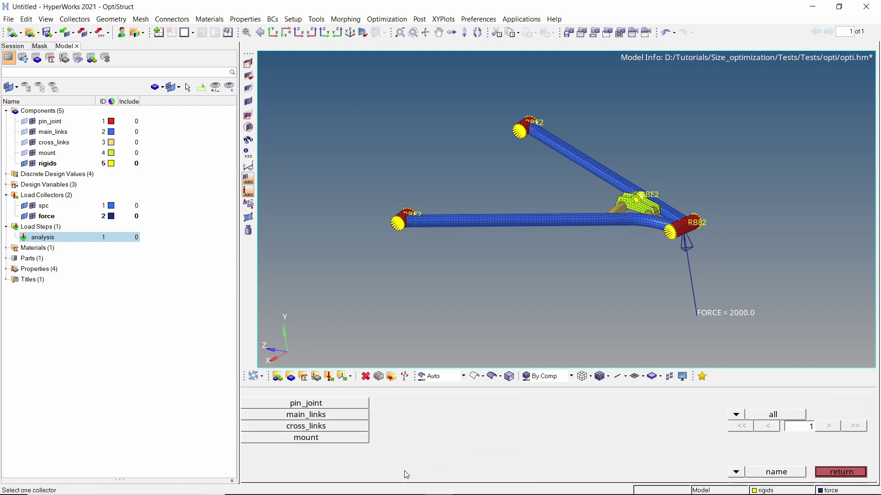
{"action": "left_click", "coordinate": [333, 439]}
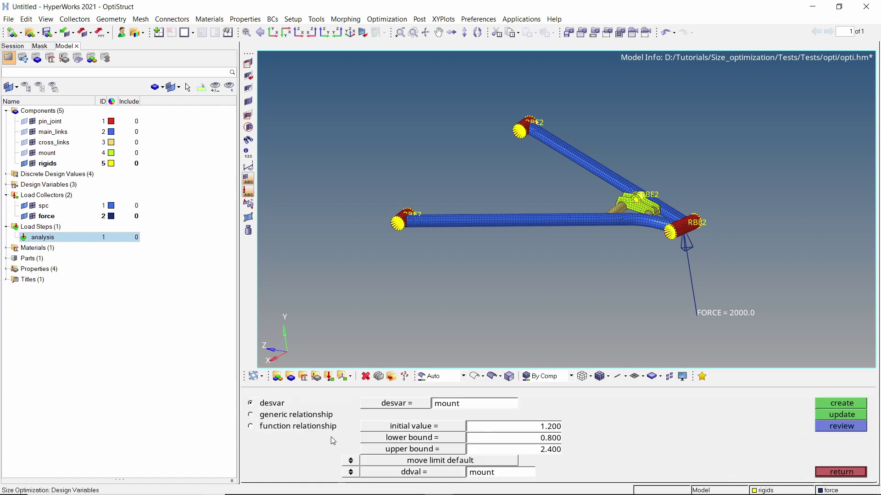
{"action": "left_click", "coordinate": [843, 404]}
- Tie the pin_joint property thickness T to the pin_joint design variable
{"action": "left_click", "coordinate": [312, 415]}
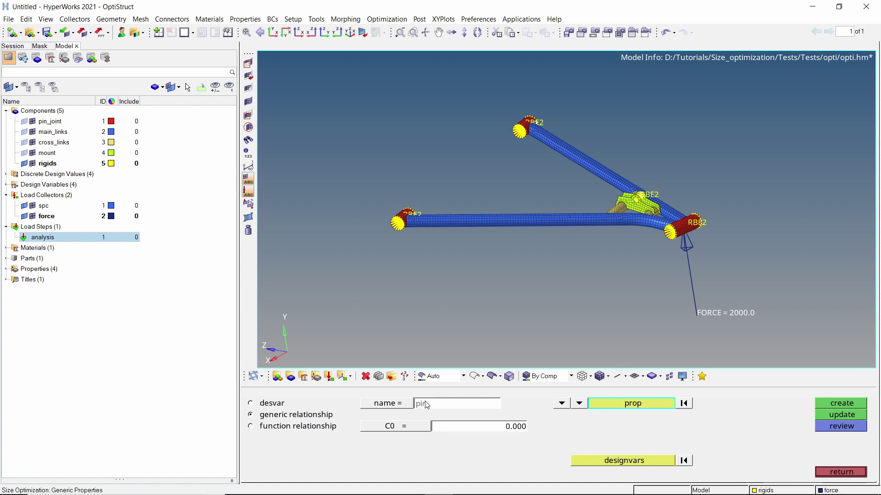
{"action": "key", "text": "Return"}
{"action": "left_click", "coordinate": [617, 404]}
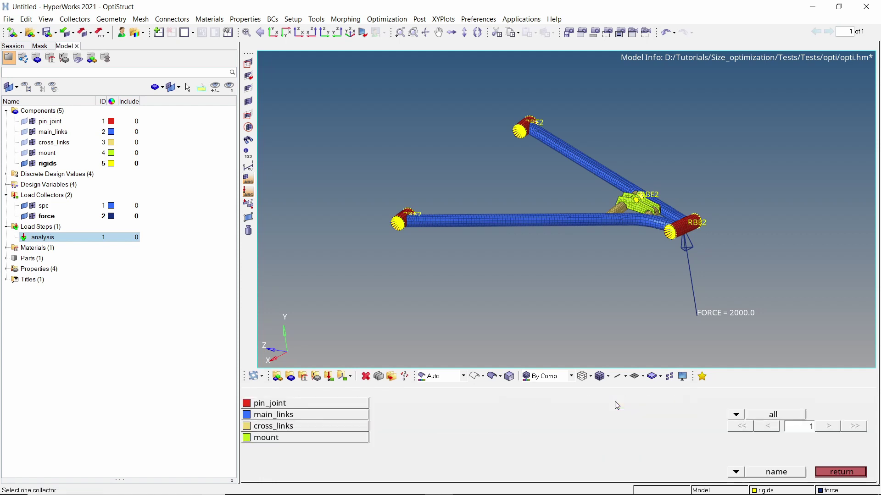
{"action": "left_click", "coordinate": [310, 403]}
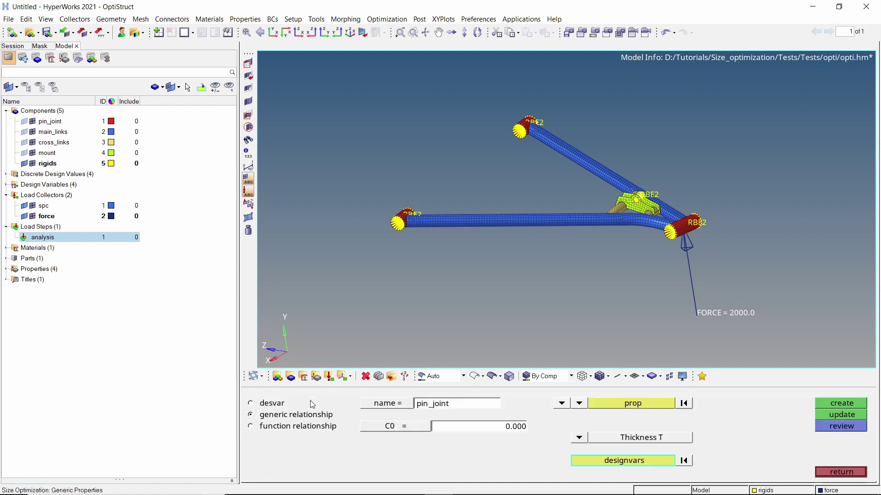
{"action": "left_click", "coordinate": [592, 464]}
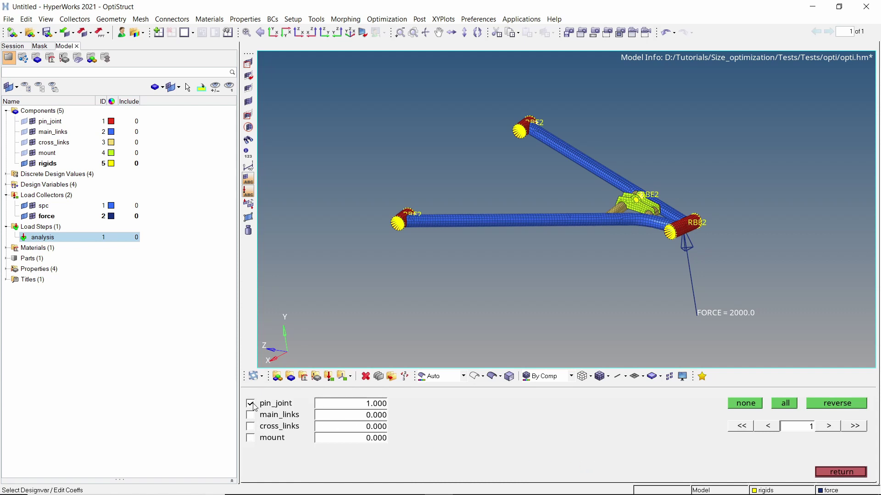
{"action": "left_click", "coordinate": [822, 470]}
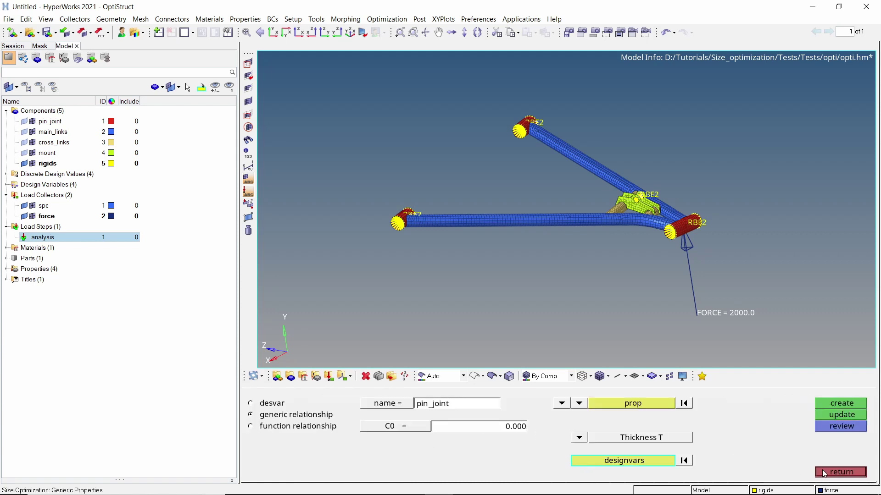
{"action": "left_click", "coordinate": [830, 404]}
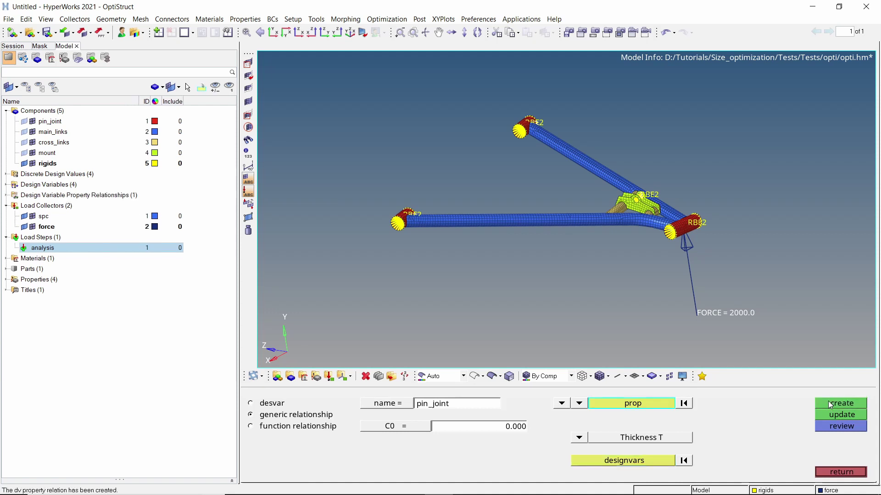
- Tie the main_links property thickness T to the main_links design variable
{"action": "left_click", "coordinate": [460, 406]}
{"action": "type", "text": "main_links"}
{"action": "key", "text": "Return"}
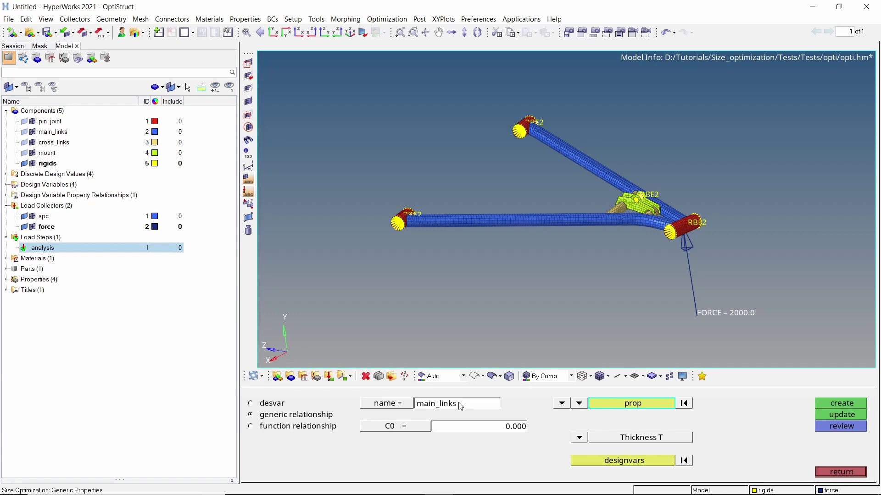
{"action": "left_click", "coordinate": [605, 404]}
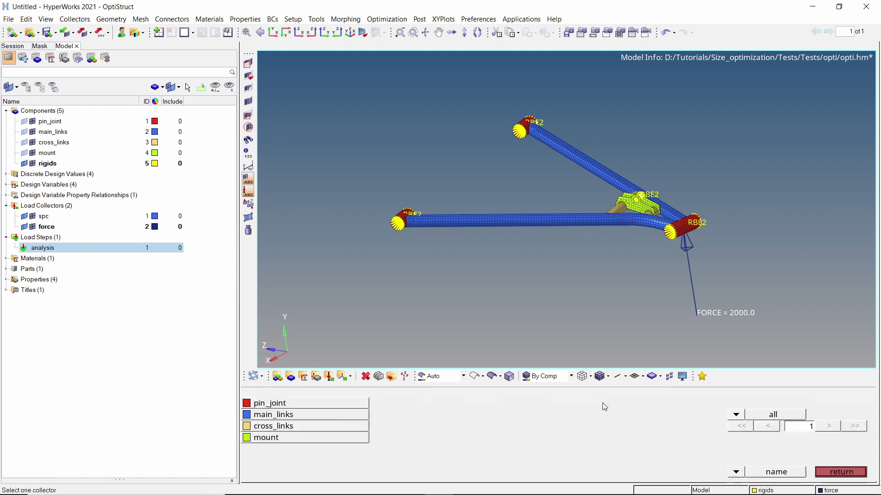
{"action": "left_click", "coordinate": [349, 415]}
{"action": "left_click", "coordinate": [593, 466]}
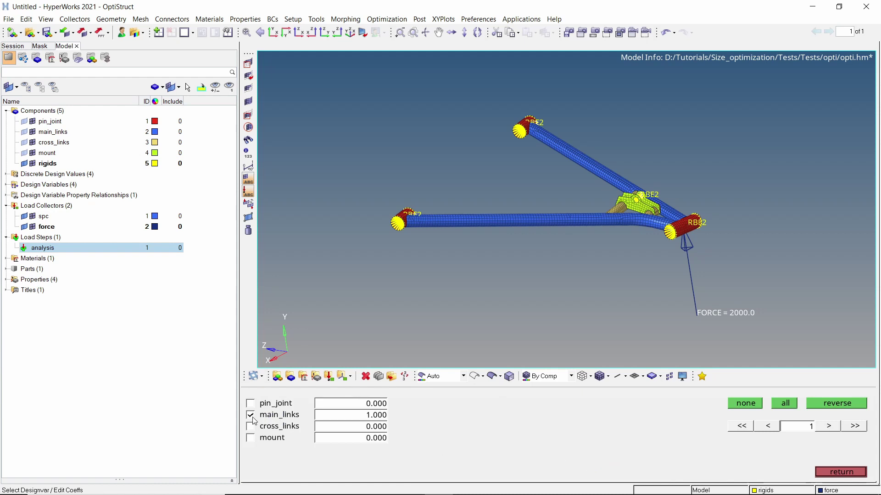
{"action": "left_click", "coordinate": [829, 477]}
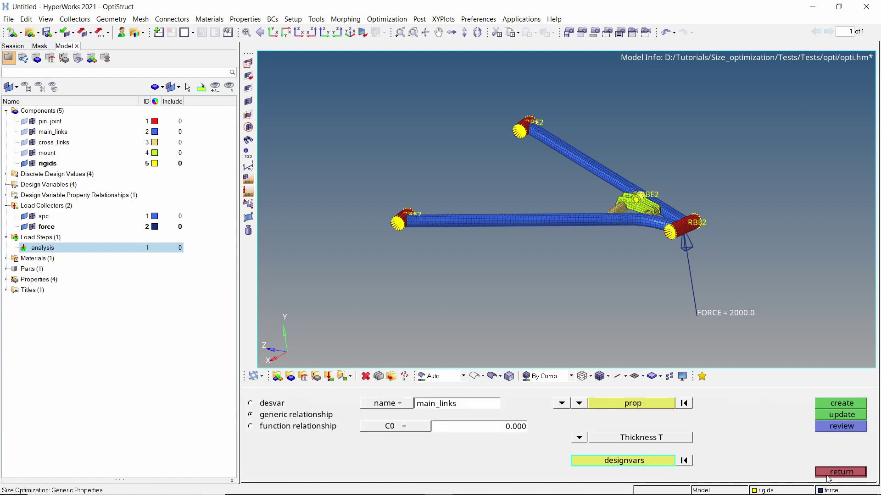
{"action": "left_click", "coordinate": [830, 403]}
- Tie the cross_links property thickness T to the cross_links design variable
{"action": "left_click", "coordinate": [480, 406]}
{"action": "type", "text": "cross_"}
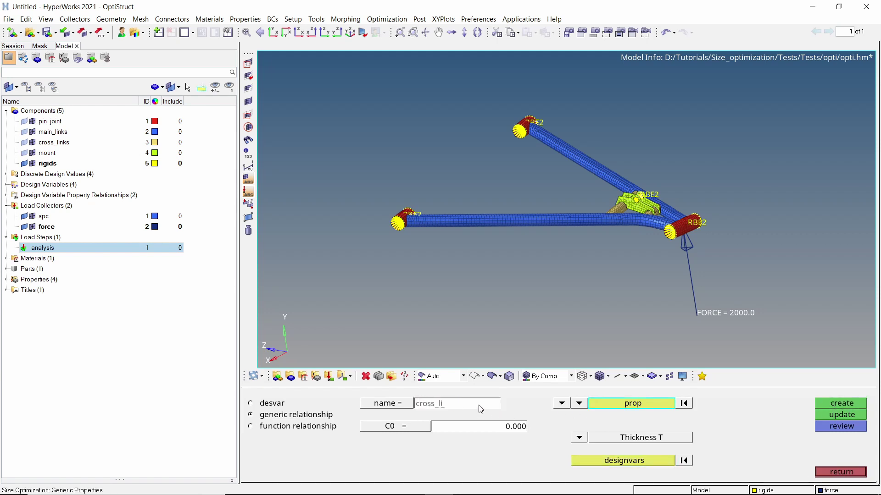
{"action": "key", "text": "Return"}
{"action": "left_click", "coordinate": [625, 405]}
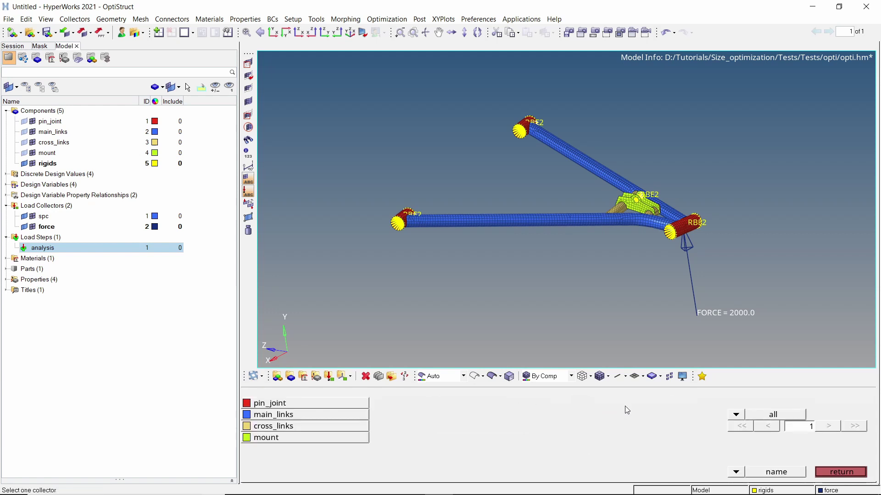
{"action": "left_click", "coordinate": [335, 429]}
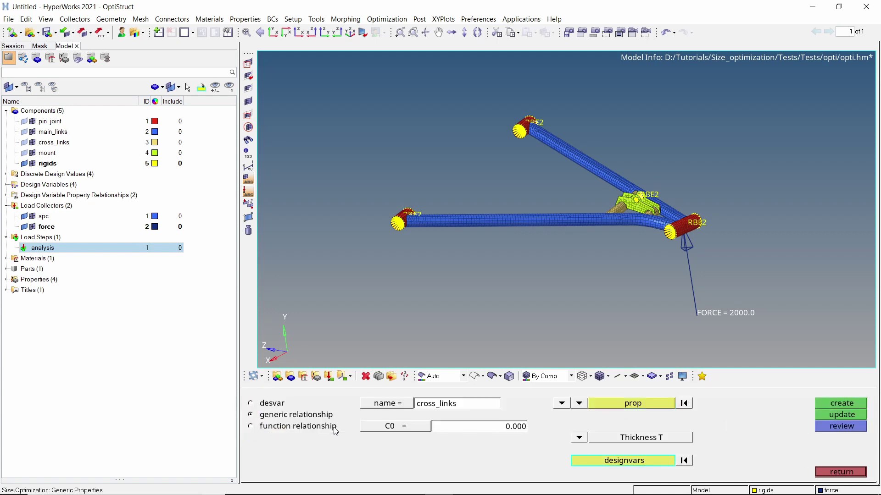
{"action": "left_click", "coordinate": [600, 461]}
{"action": "left_click", "coordinate": [252, 427]}
{"action": "left_click", "coordinate": [829, 470]}
{"action": "left_click", "coordinate": [835, 404]}
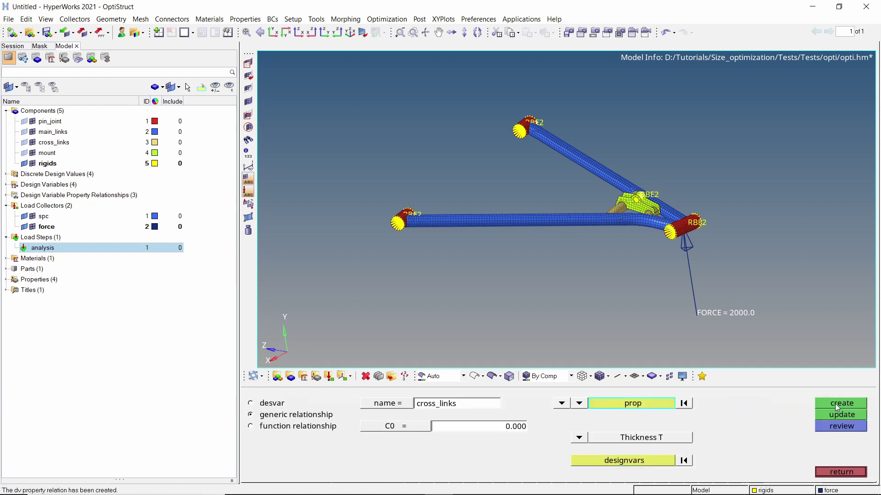
- Tie the mount property thickness T to the mount design variable
{"action": "left_click", "coordinate": [464, 404]}
{"action": "type", "text": "mount"}
{"action": "left_click", "coordinate": [620, 405]}
{"action": "left_click", "coordinate": [348, 438]}
{"action": "left_click", "coordinate": [577, 461]}
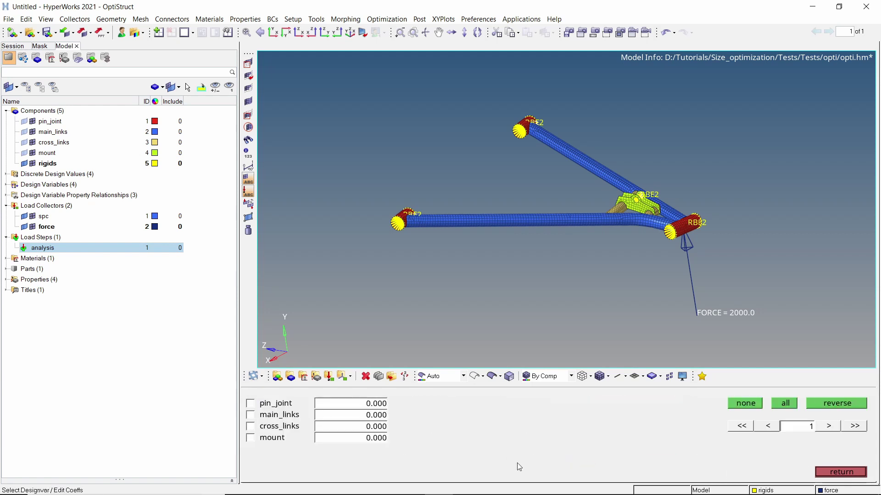
{"action": "left_click", "coordinate": [250, 439]}
{"action": "left_click", "coordinate": [830, 474]}
{"action": "left_click", "coordinate": [837, 403]}
{"action": "left_click", "coordinate": [838, 474]}
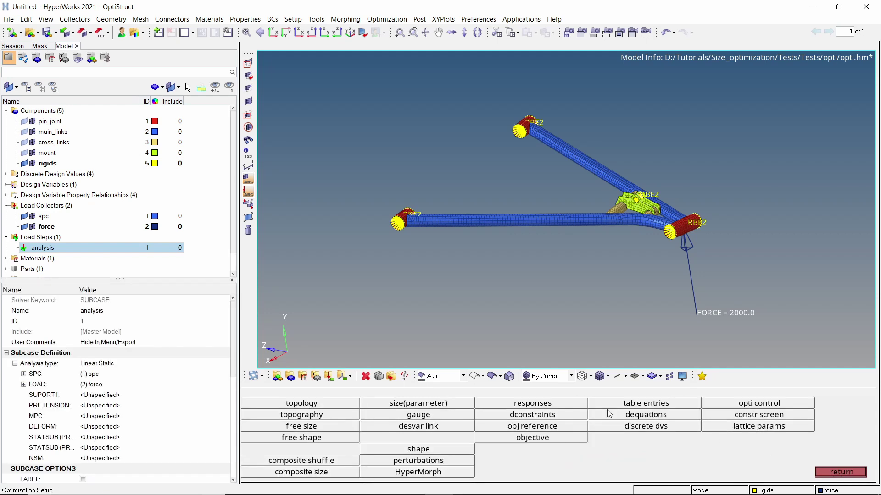
- Create a total mass response named mass
{"action": "left_click", "coordinate": [569, 404]}
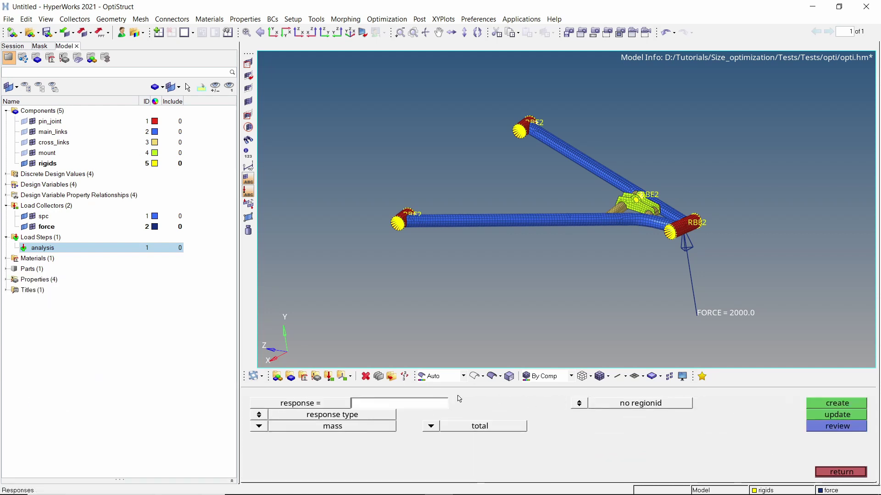
{"action": "type", "text": "mass"}
{"action": "left_click", "coordinate": [836, 404]}
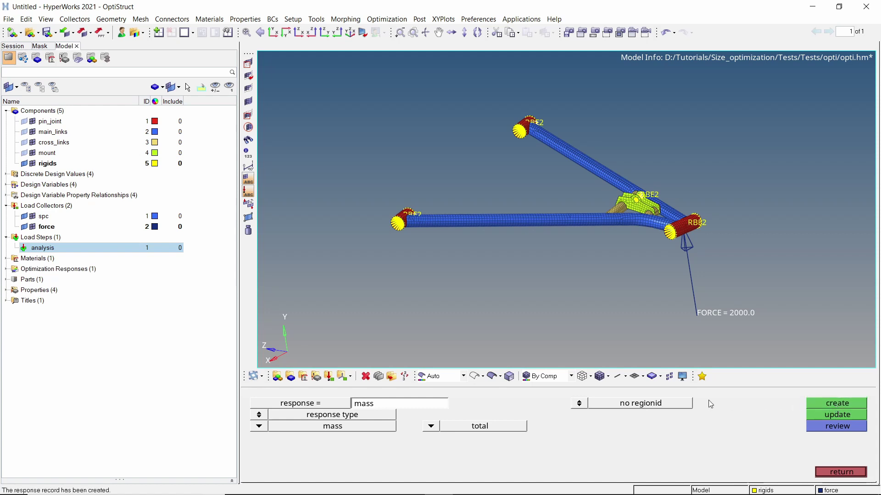
- Create a von Mises static stress response named stress on both surfaces of all four properties
{"action": "left_click", "coordinate": [418, 404]}
{"action": "type", "text": "stress"}
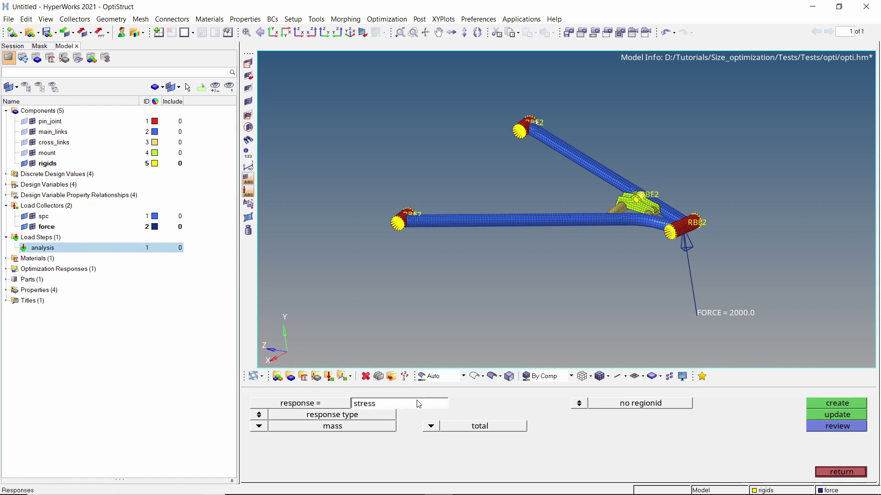
{"action": "left_click", "coordinate": [258, 428]}
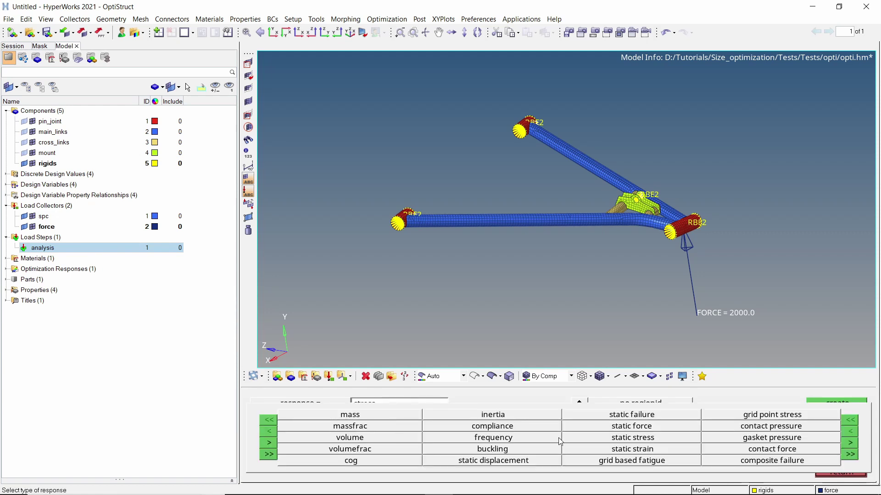
{"action": "left_click", "coordinate": [574, 440]}
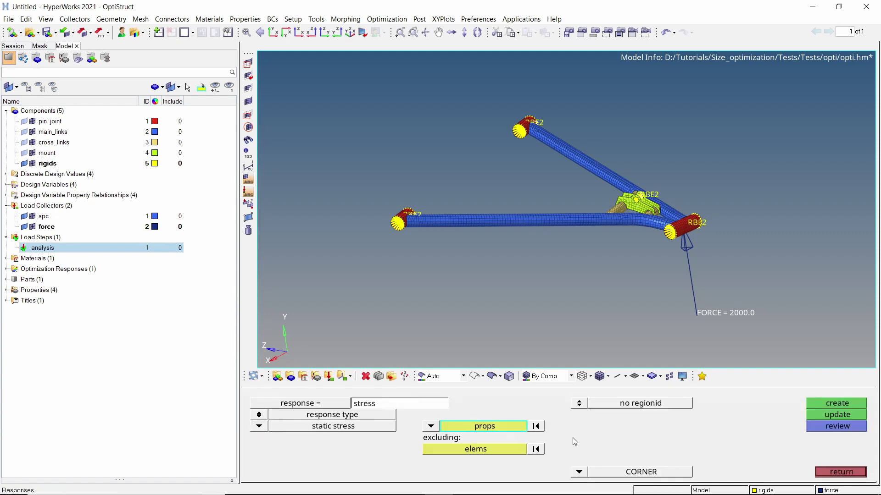
{"action": "left_click", "coordinate": [492, 426]}
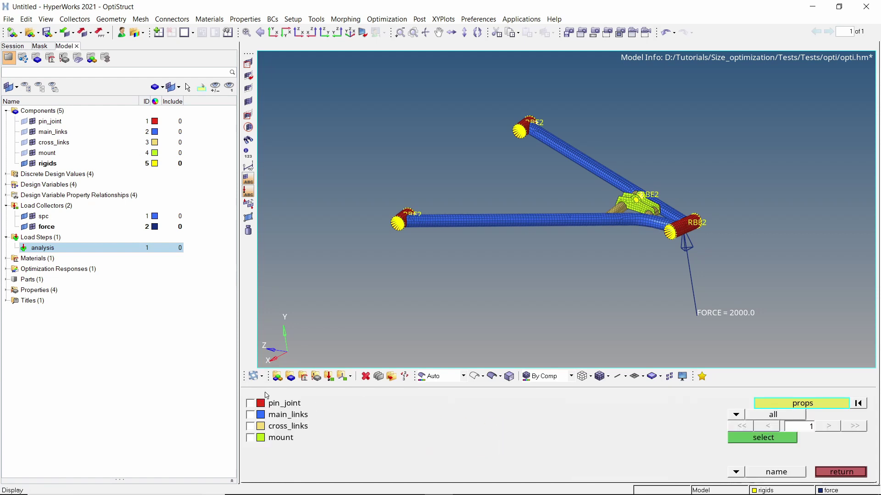
{"action": "left_click", "coordinate": [250, 404]}
{"action": "left_click", "coordinate": [251, 415]}
{"action": "left_click", "coordinate": [251, 427]}
{"action": "left_click", "coordinate": [252, 438]}
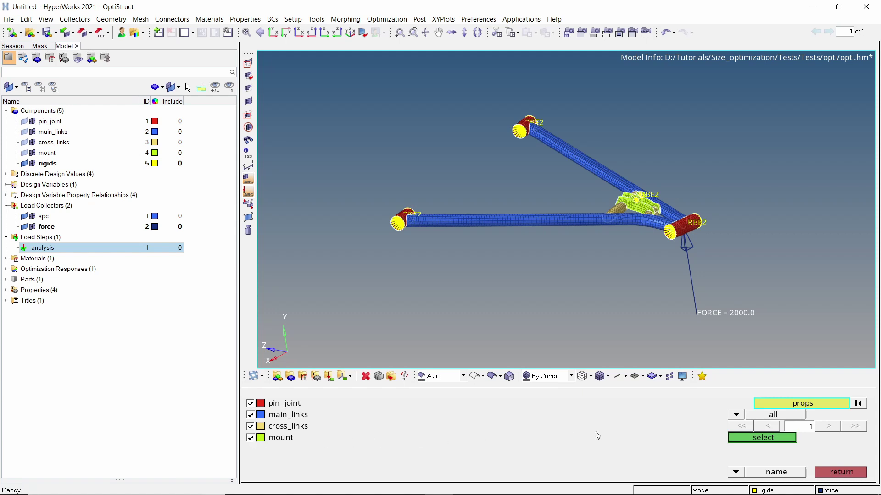
{"action": "left_click", "coordinate": [747, 435]}
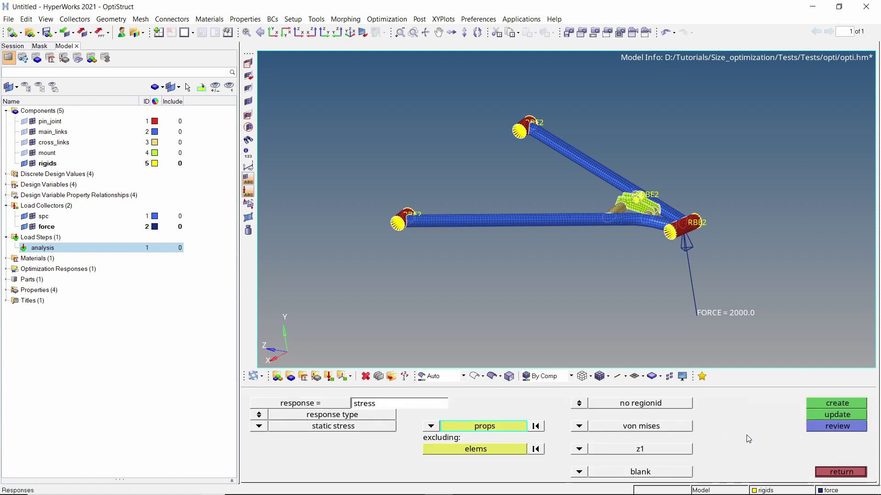
{"action": "left_click", "coordinate": [579, 450]}
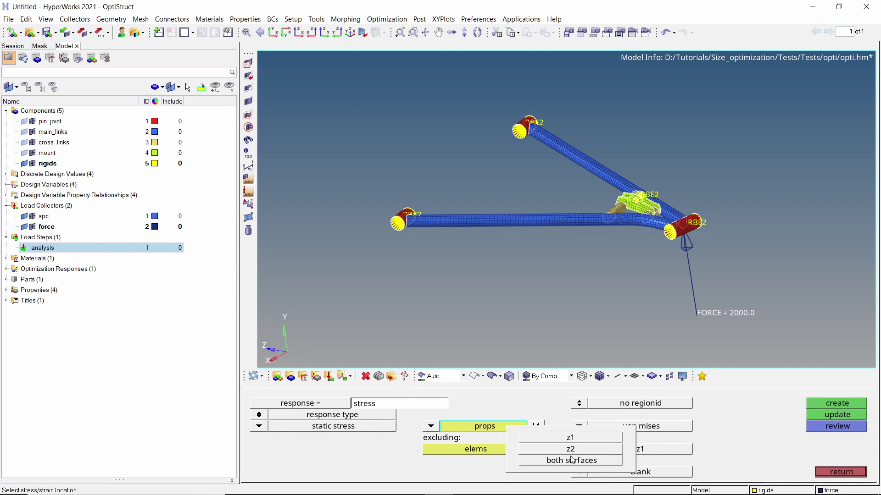
{"action": "left_click", "coordinate": [572, 461]}
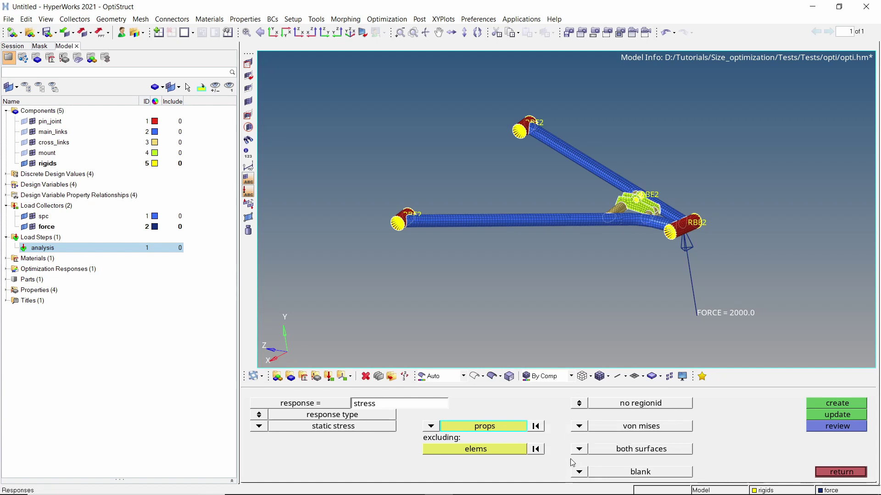
{"action": "left_click", "coordinate": [819, 404]}
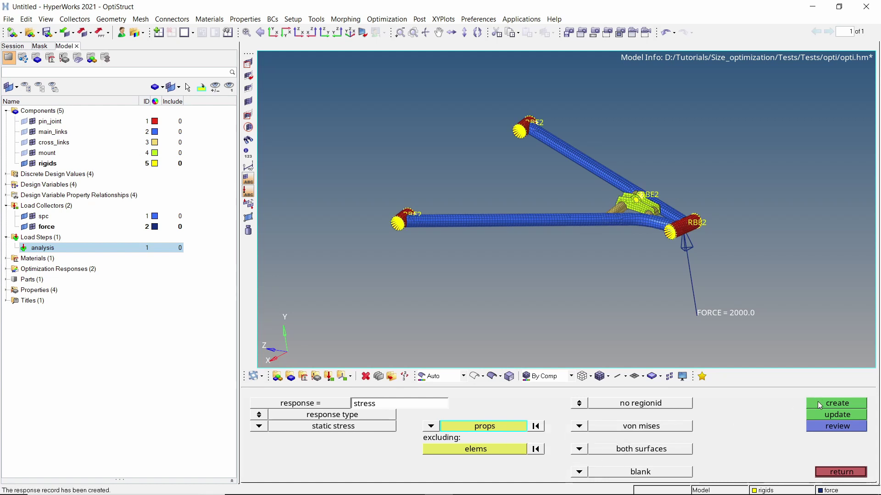
{"action": "left_click", "coordinate": [821, 474]}
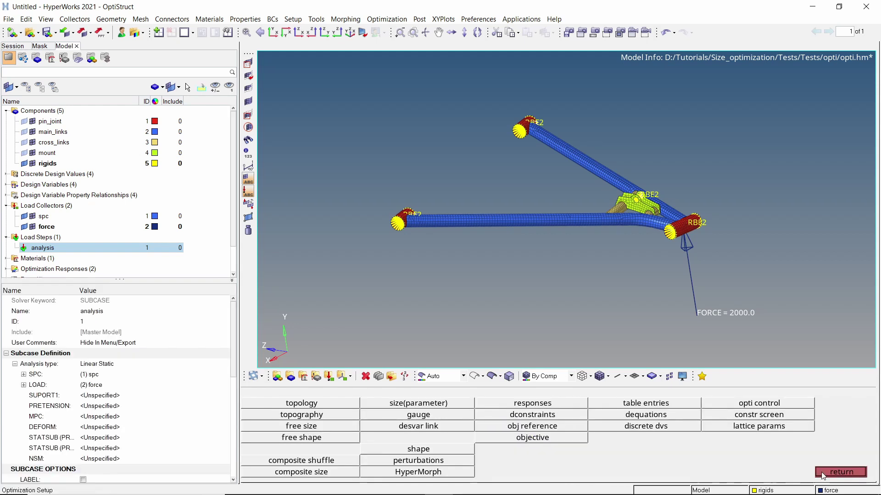
- Create constraint stress_lim on the stress response, upper bound 250, for the analysis load step
{"action": "left_click", "coordinate": [564, 414]}
{"action": "left_click", "coordinate": [453, 407]}
{"action": "type", "text": "stress_lim_"}
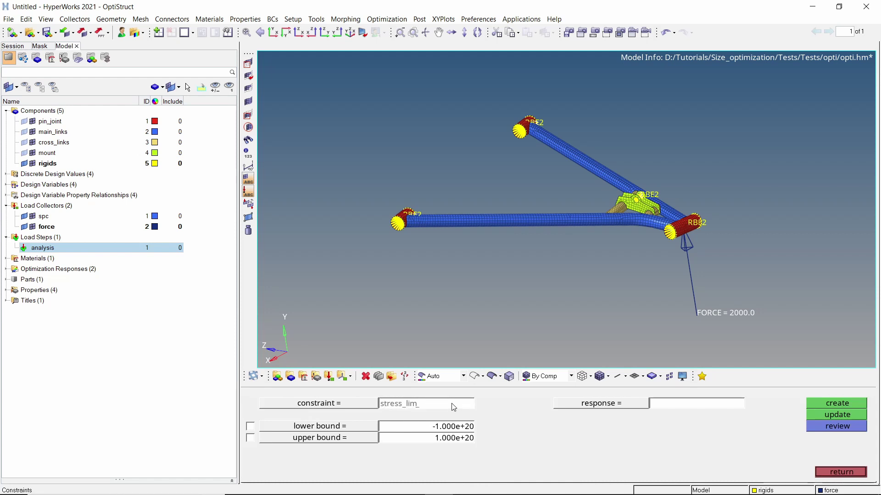
{"action": "key", "text": "Return"}
{"action": "left_click", "coordinate": [439, 438]}
{"action": "type", "text": "250.000"}
{"action": "left_click", "coordinate": [577, 405]}
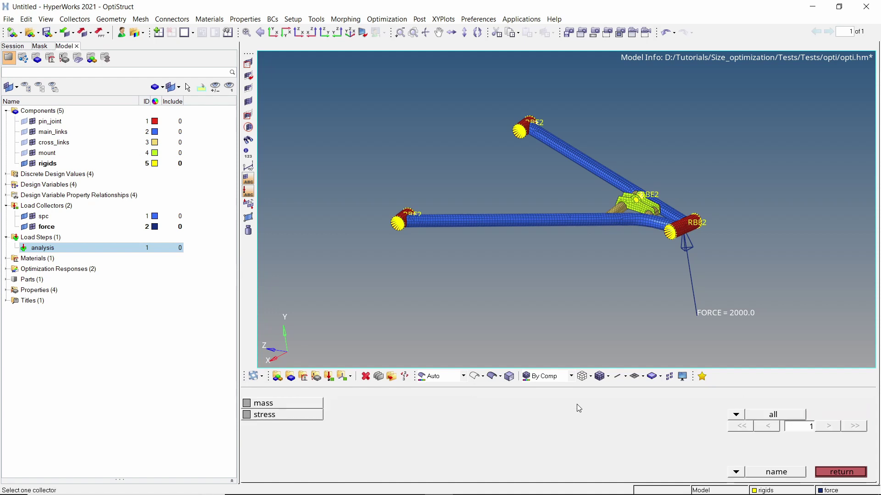
{"action": "left_click", "coordinate": [306, 416]}
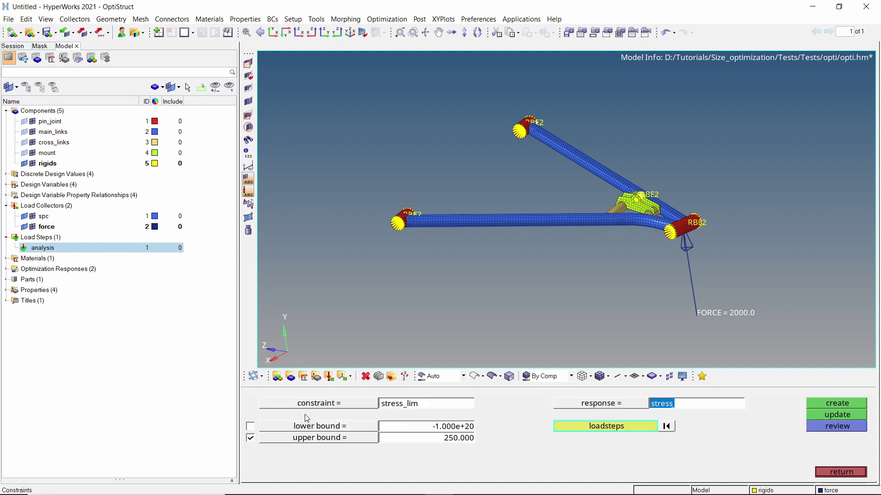
{"action": "left_click", "coordinate": [579, 426]}
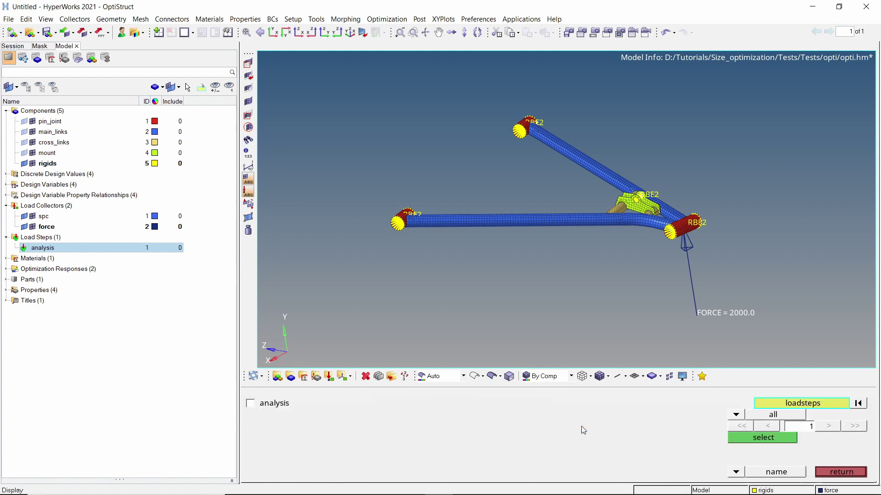
{"action": "left_click", "coordinate": [251, 404]}
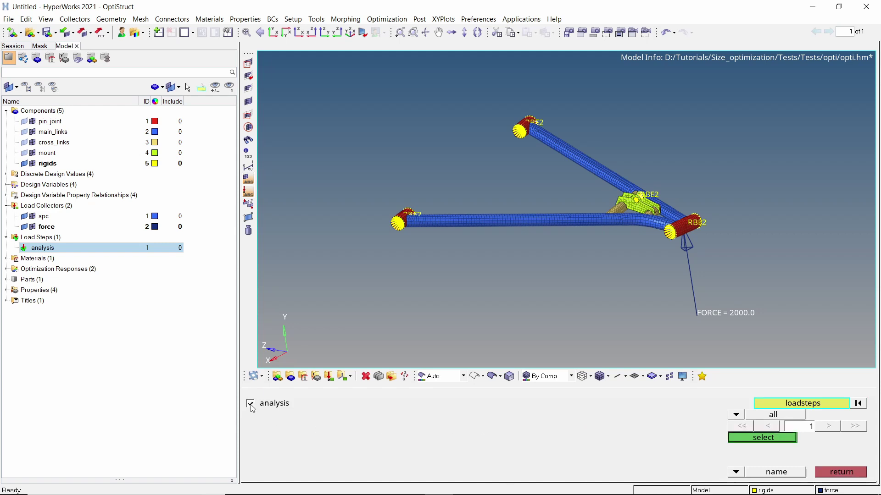
{"action": "left_click", "coordinate": [754, 441]}
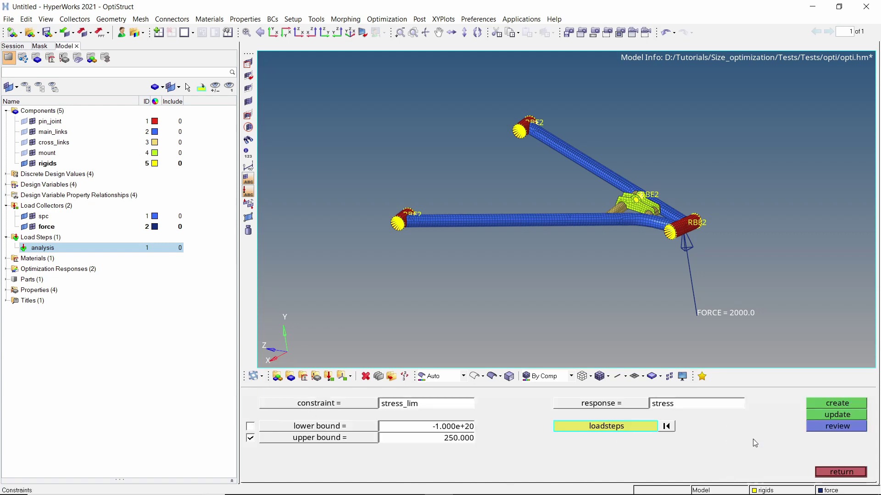
{"action": "left_click", "coordinate": [826, 403]}
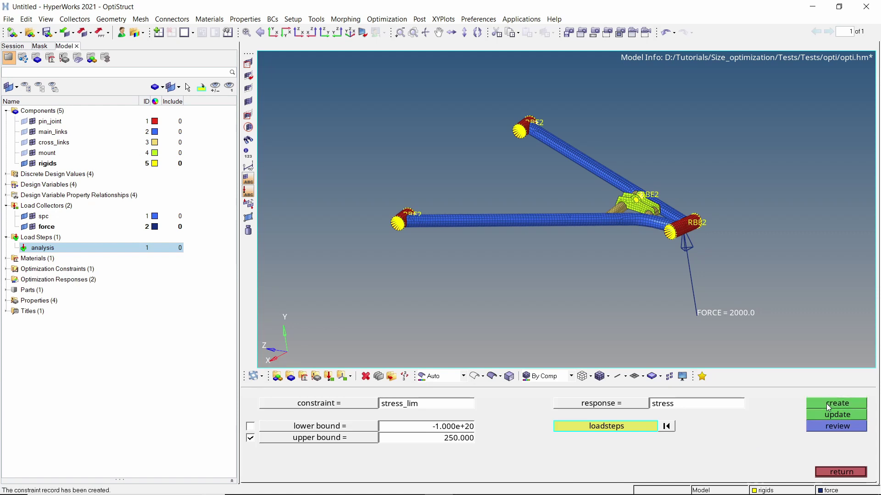
- Create a min objective on the mass response, then return to the Analysis page
{"action": "left_click", "coordinate": [839, 472]}
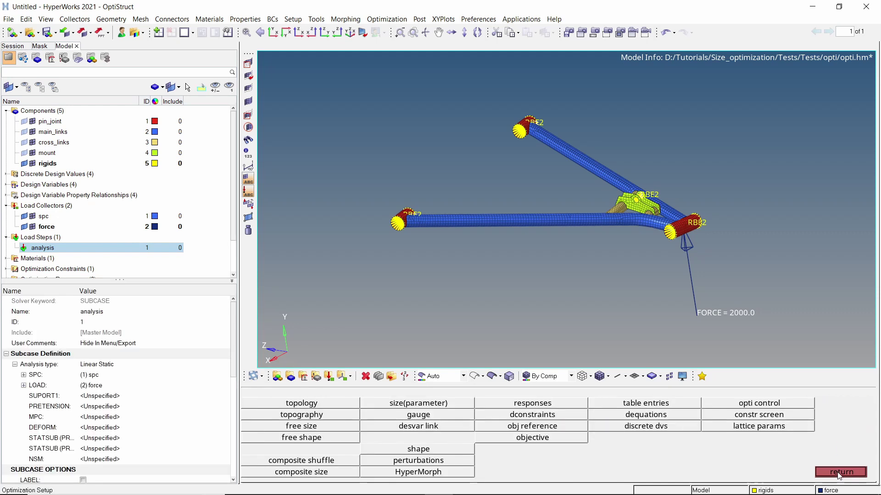
{"action": "left_click", "coordinate": [566, 441]}
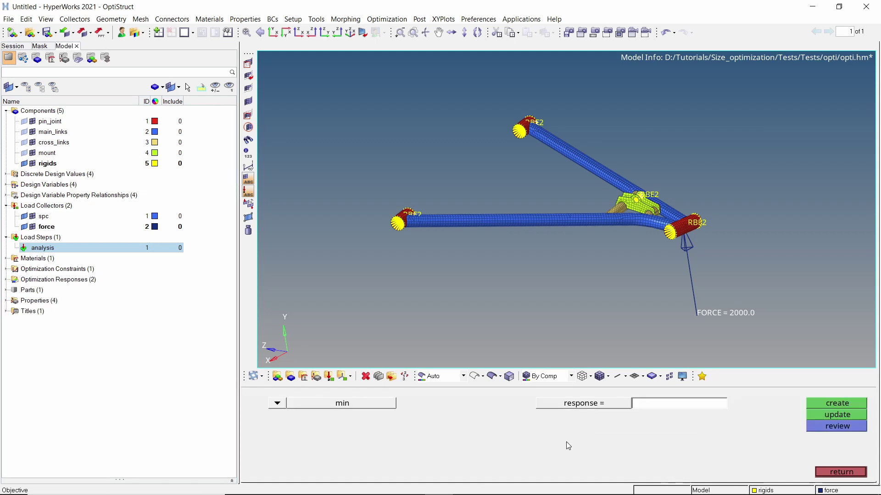
{"action": "left_click", "coordinate": [583, 403]}
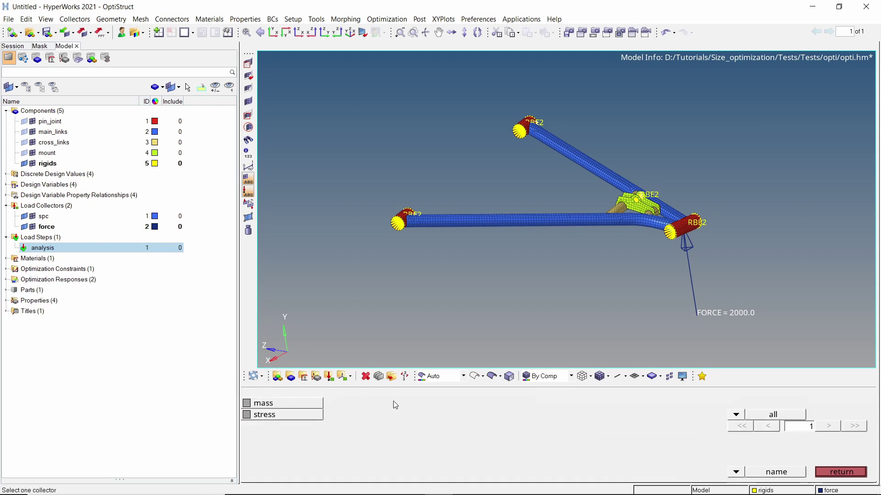
{"action": "left_click", "coordinate": [313, 404]}
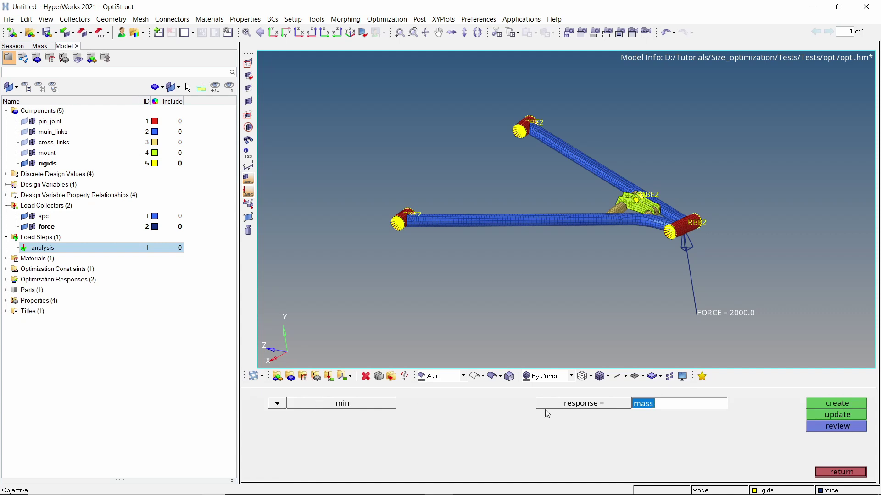
{"action": "left_click", "coordinate": [826, 408]}
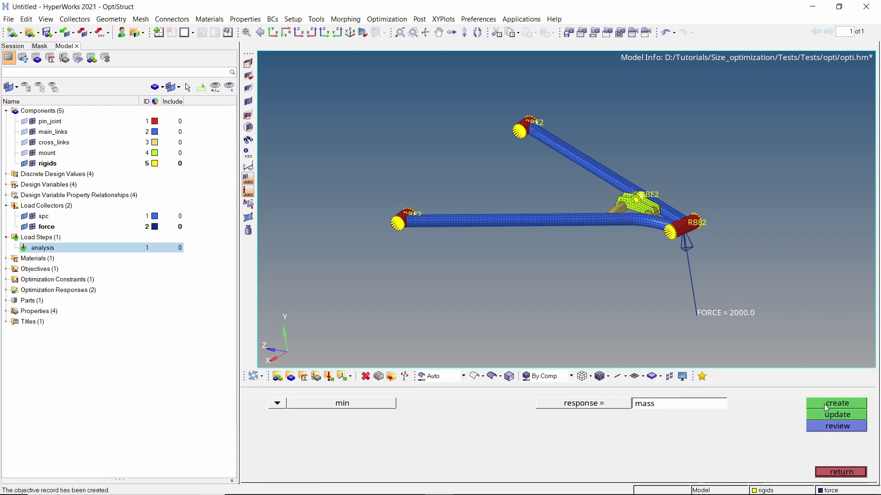
{"action": "left_click", "coordinate": [833, 474]}
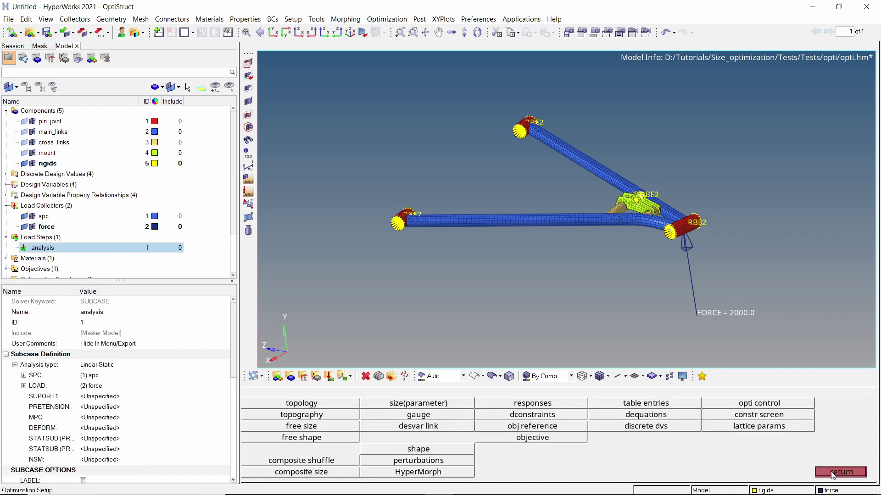
{"action": "left_click", "coordinate": [840, 472]}
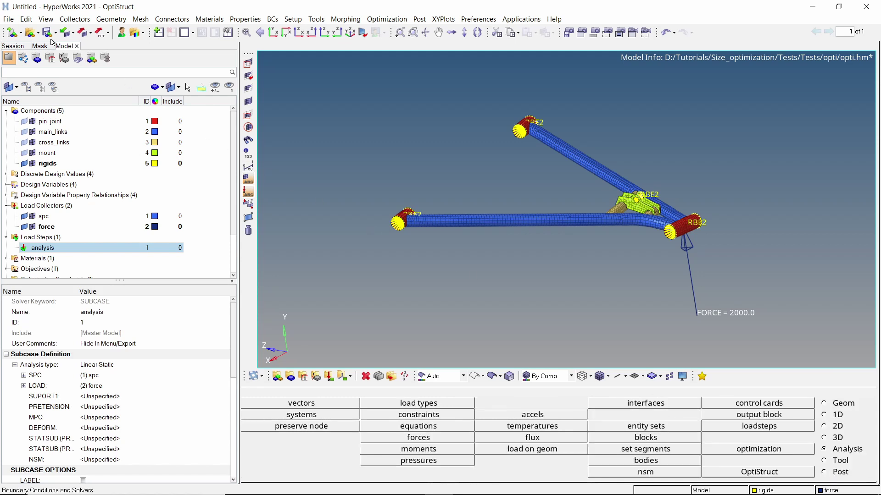
- Save the model through File > Save > Model
{"action": "left_click", "coordinate": [10, 19]}
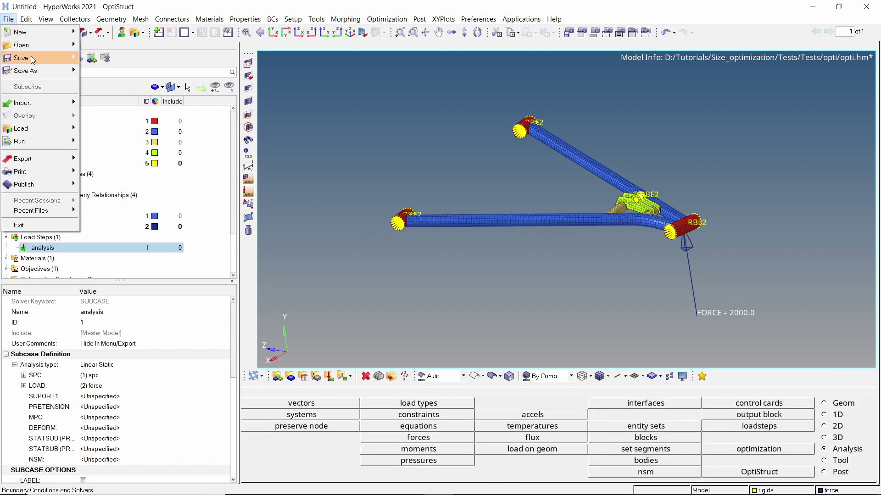
{"action": "mouse_move", "coordinate": [31, 58]}
{"action": "left_click", "coordinate": [92, 71]}
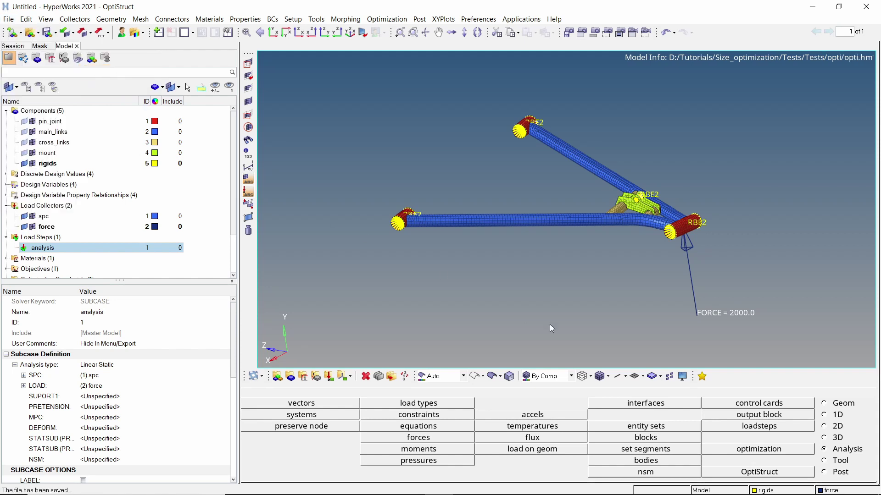
- Run OptiStruct on opti.fem with run options set to optimization
{"action": "left_click", "coordinate": [754, 472]}
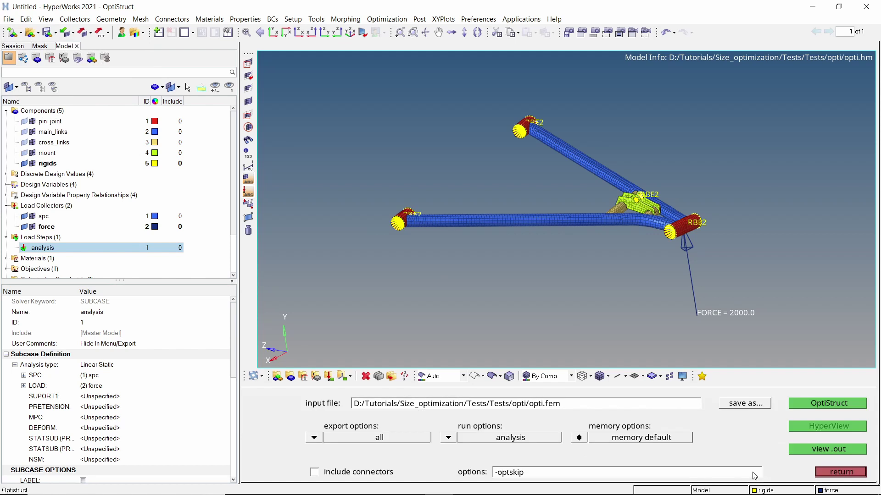
{"action": "left_click", "coordinate": [449, 438]}
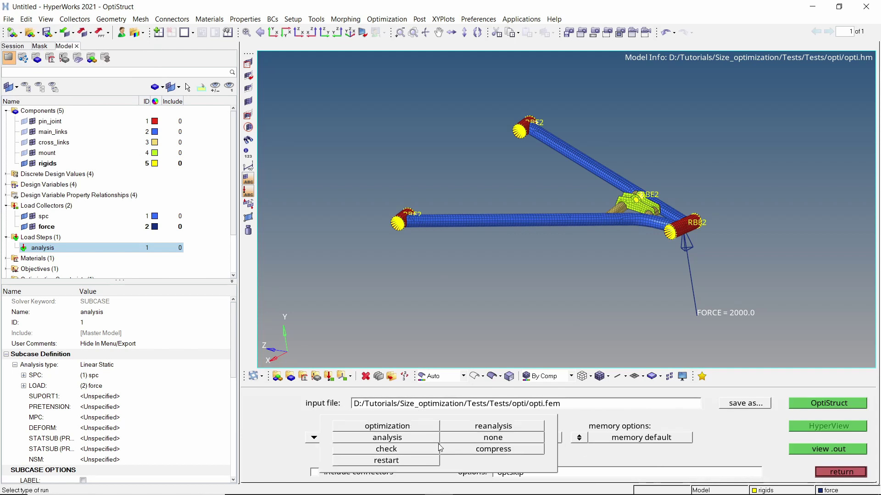
{"action": "left_click", "coordinate": [431, 427]}
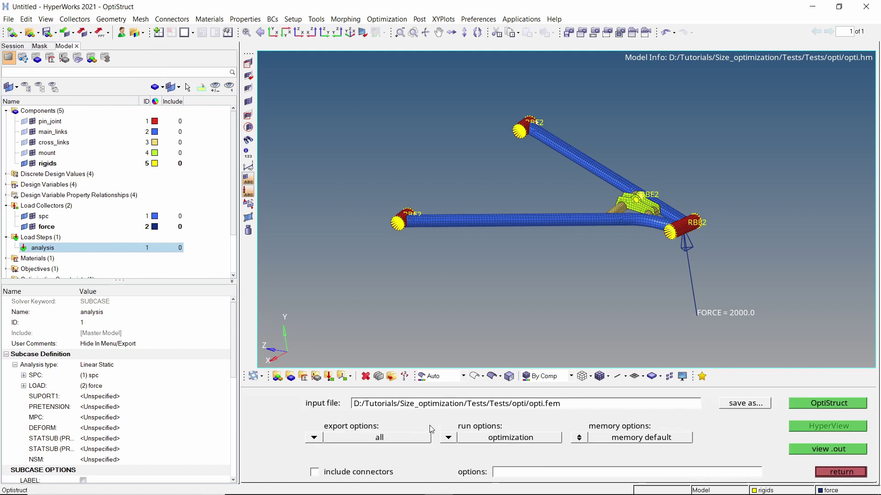
{"action": "left_click", "coordinate": [799, 403]}
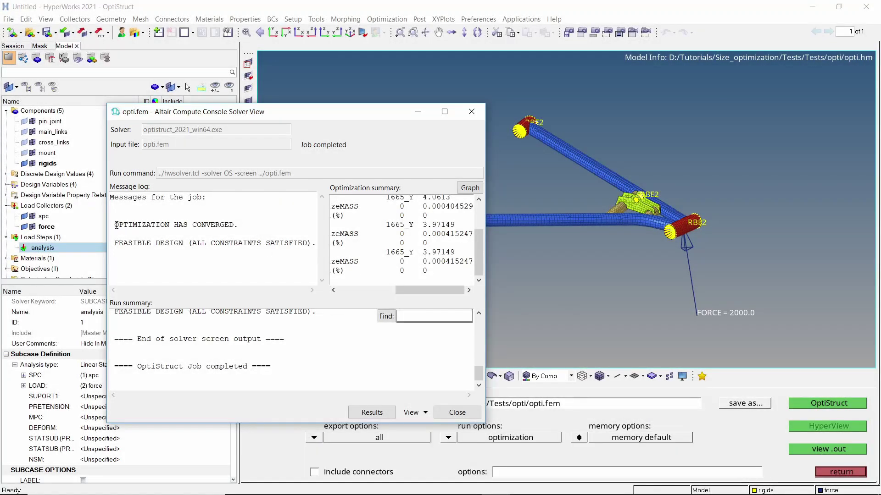
- Check the Compute Console log for the OPTIMIZATION HAS CONVERGED message
{"action": "left_click_drag", "start_coordinate": [116, 225], "coordinate": [238, 224]}
{"action": "left_click", "coordinate": [238, 225]}
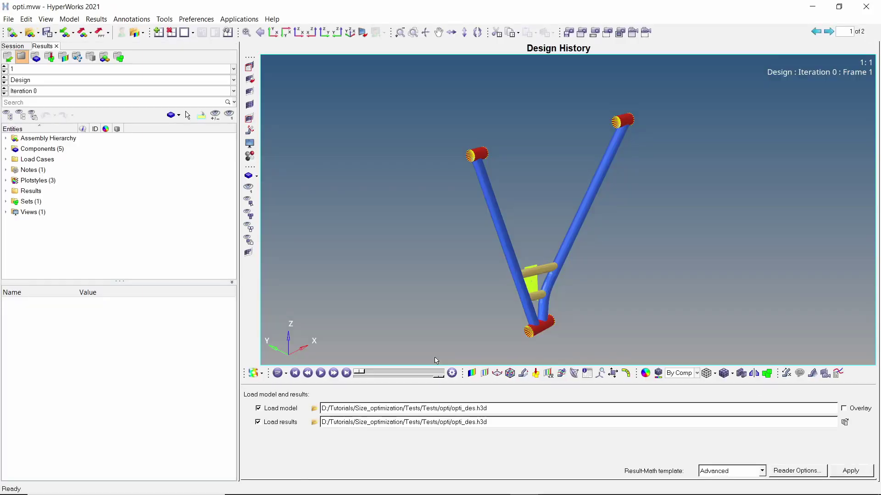
- Split the page into two windows and load opti_s1.h3d into the right one
{"action": "left_click", "coordinate": [194, 33]}
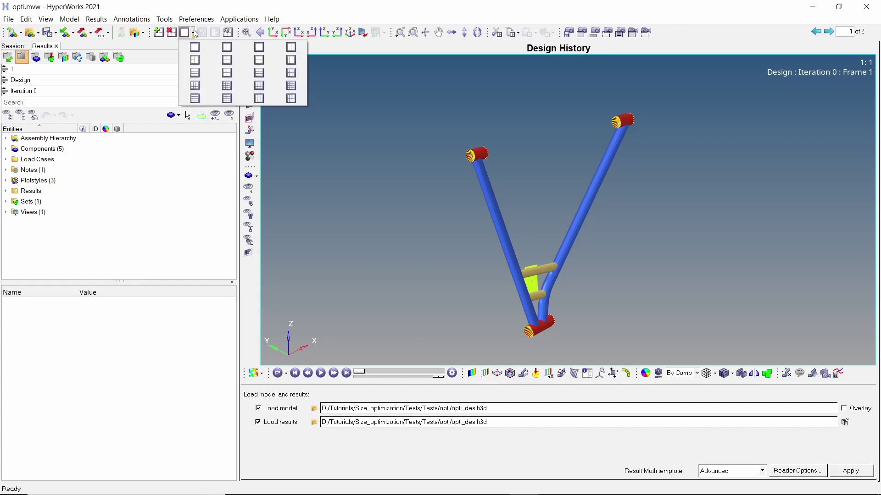
{"action": "left_click", "coordinate": [238, 48]}
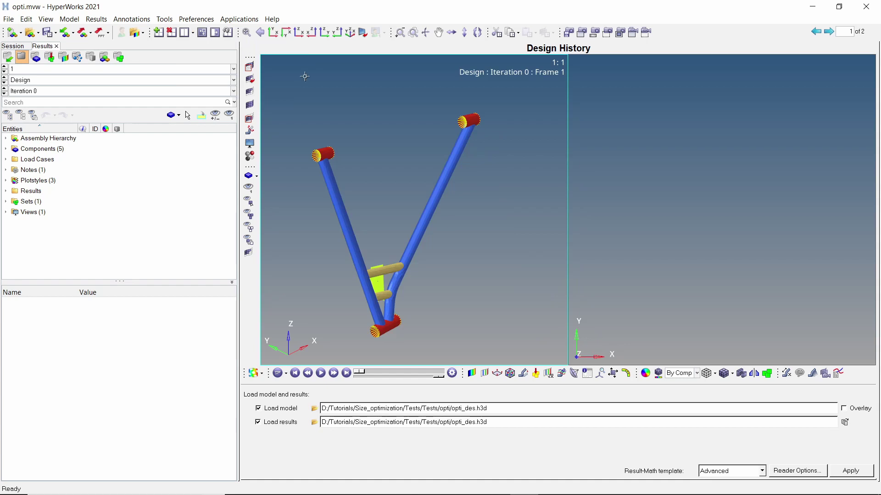
{"action": "left_click", "coordinate": [677, 239]}
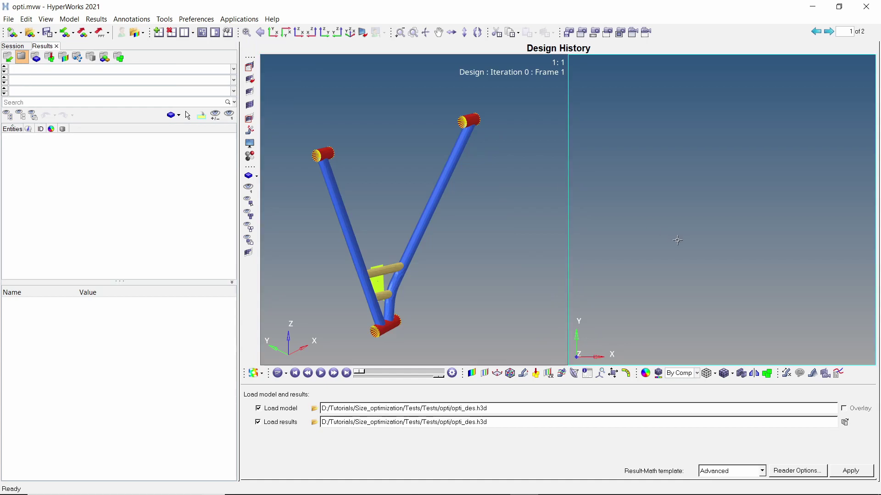
{"action": "left_click", "coordinate": [315, 408]}
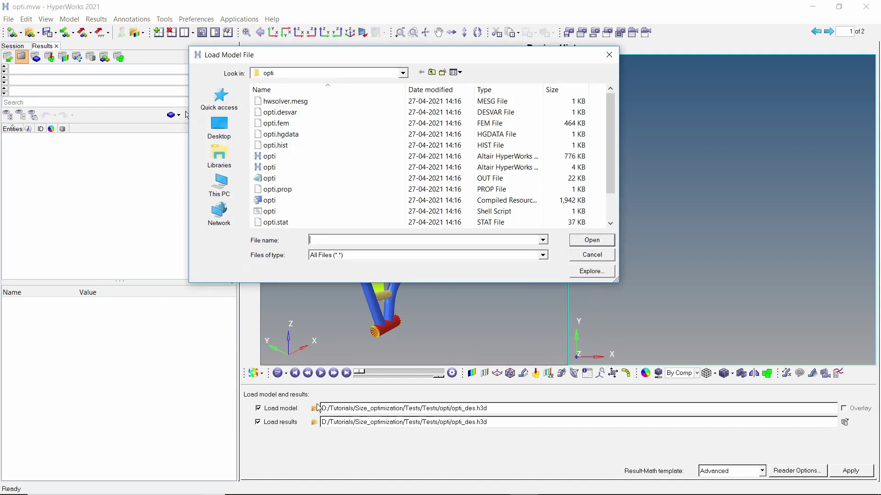
{"action": "scroll", "coordinate": [364, 178], "scroll_direction": "down", "scroll_amount": 1}
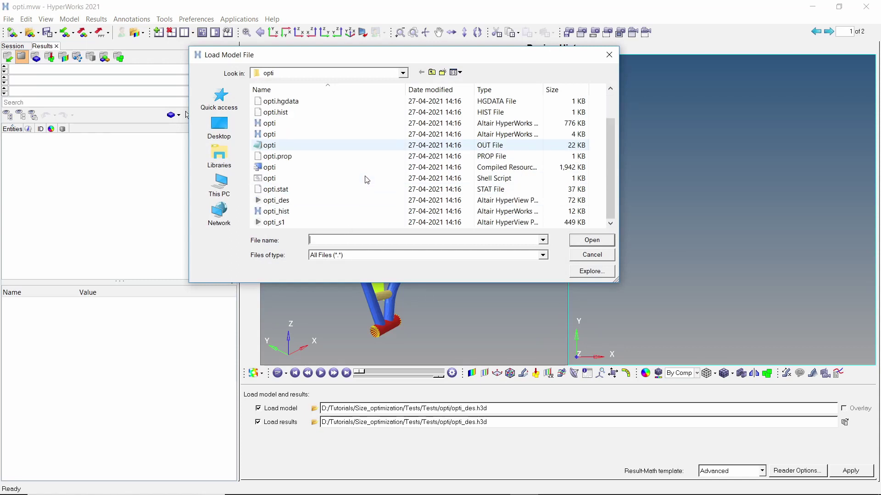
{"action": "double_click", "coordinate": [344, 224]}
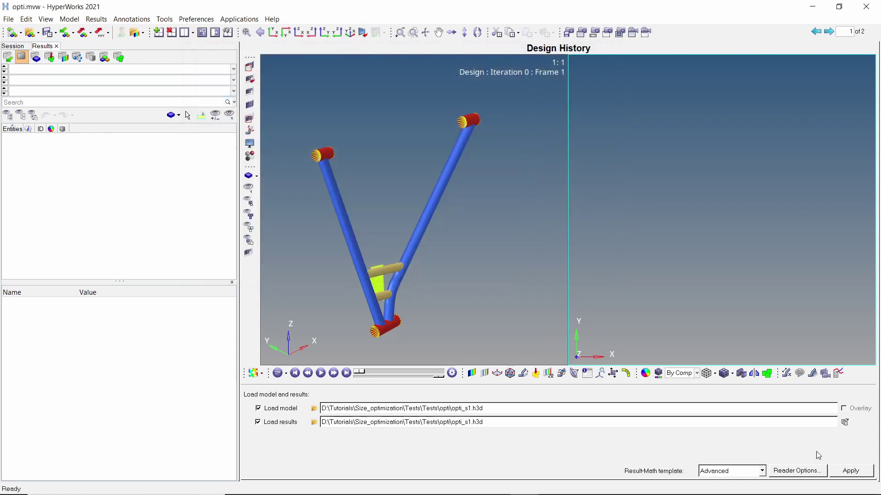
{"action": "left_click", "coordinate": [851, 471]}
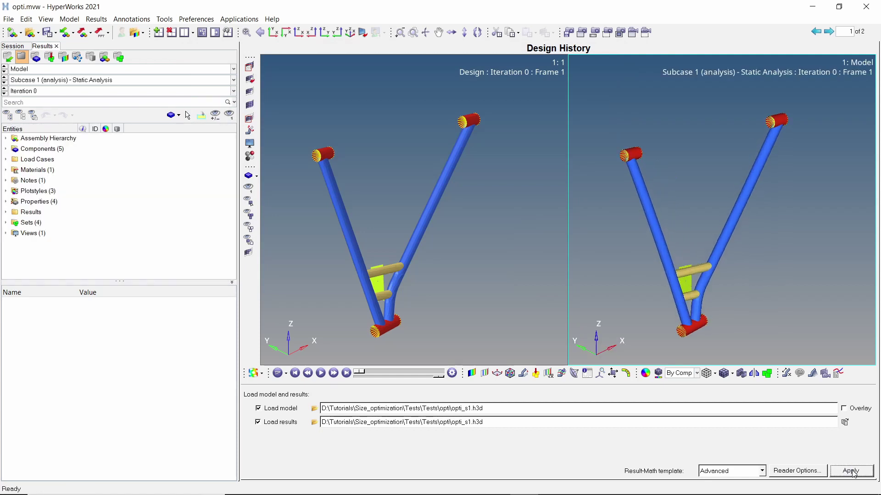
- Synchronize the two windows' views and reactivate the left design window
{"action": "left_click", "coordinate": [228, 33]}
{"action": "left_click", "coordinate": [296, 102]}
{"action": "left_click", "coordinate": [431, 218]}
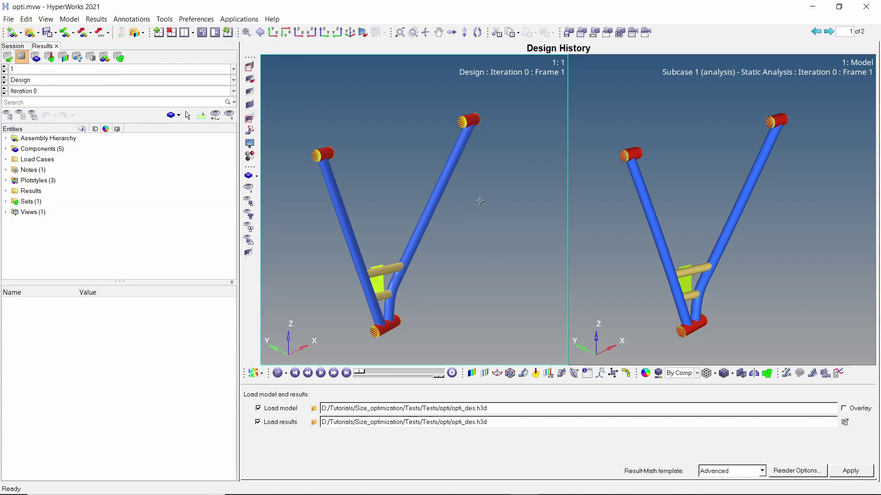
- Contour Element Thickness with Simple averaging on the left design model
{"action": "left_click_drag", "start_coordinate": [480, 201], "coordinate": [425, 118], "text": "ctrl"}
{"action": "scroll", "coordinate": [447, 181], "scroll_direction": "up", "scroll_amount": 3}
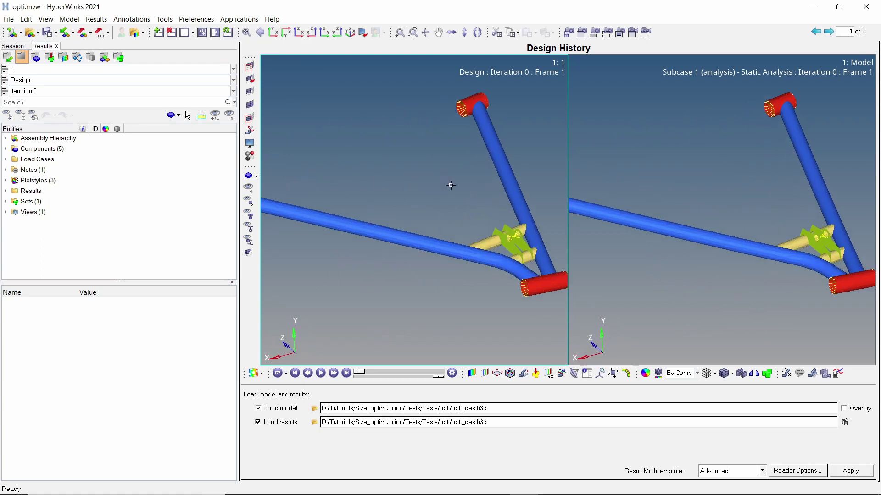
{"action": "left_click", "coordinate": [473, 256], "text": "ctrl"}
{"action": "mouse_move", "coordinate": [473, 260]}
{"action": "left_mouse_down", "text": "ctrl"}
{"action": "mouse_move", "coordinate": [454, 220]}
{"action": "mouse_move", "coordinate": [396, 177]}
{"action": "left_mouse_up", "text": "ctrl"}
{"action": "left_click", "coordinate": [471, 373]}
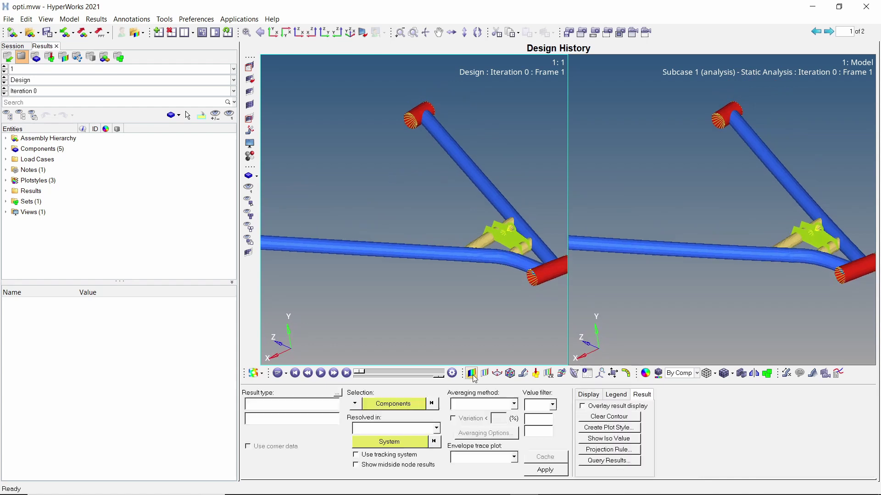
{"action": "left_click", "coordinate": [488, 406]}
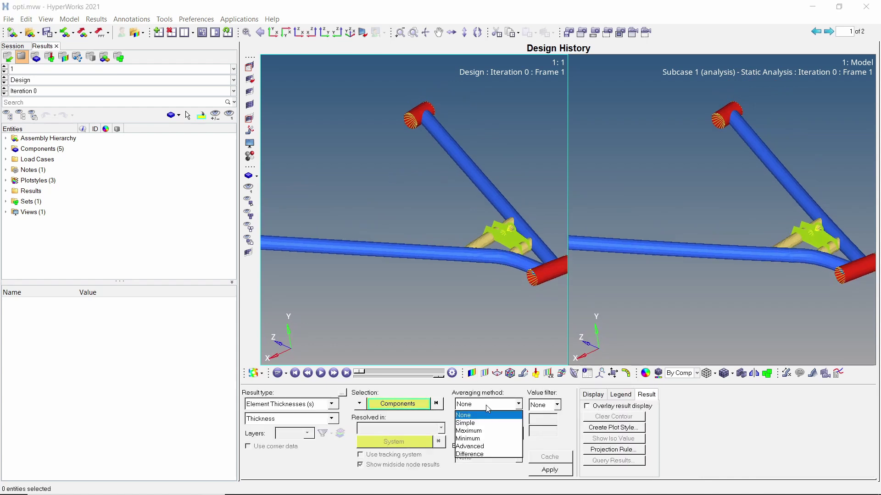
{"action": "left_click", "coordinate": [485, 422]}
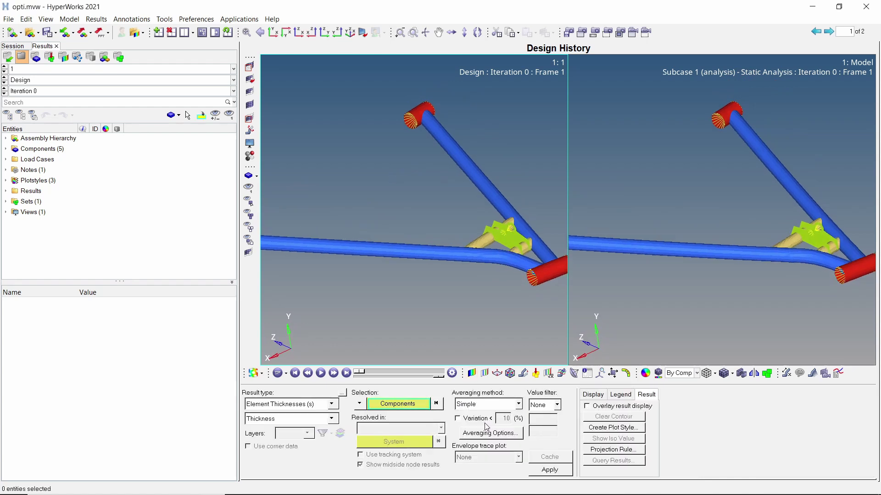
{"action": "left_click", "coordinate": [560, 472]}
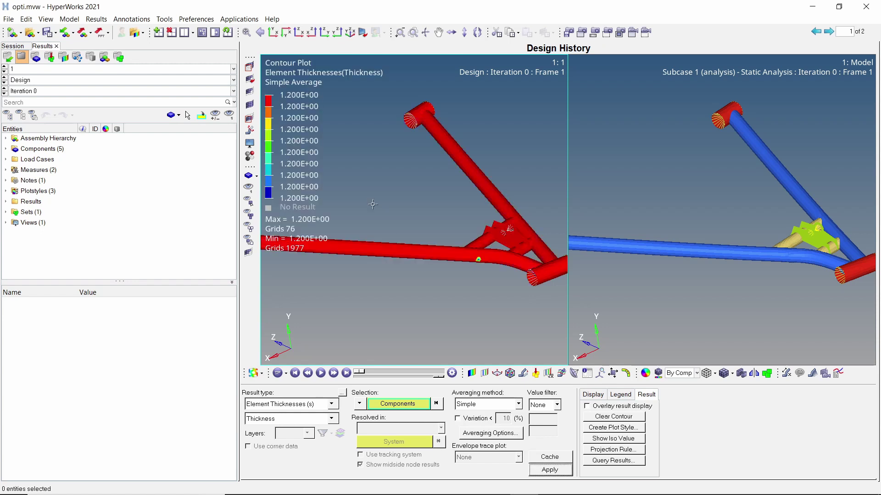
- Set the thickness legend's numeric format to Fixed
{"action": "right_click", "coordinate": [304, 141]}
{"action": "mouse_move", "coordinate": [338, 167]}
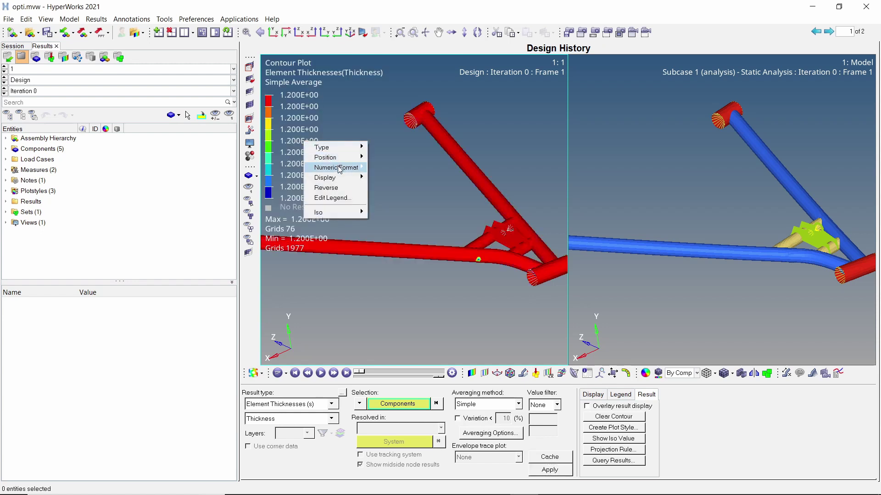
{"action": "left_click", "coordinate": [400, 186]}
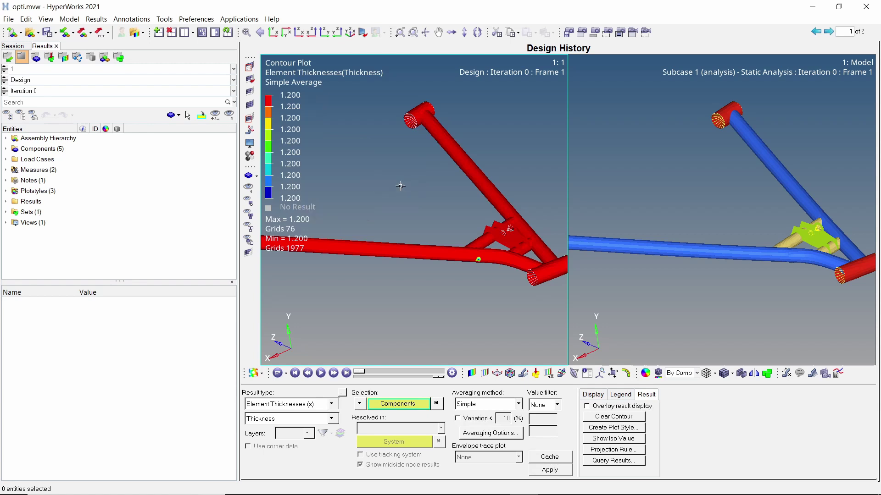
{"action": "scroll", "coordinate": [429, 239], "scroll_direction": "down", "scroll_amount": 2}
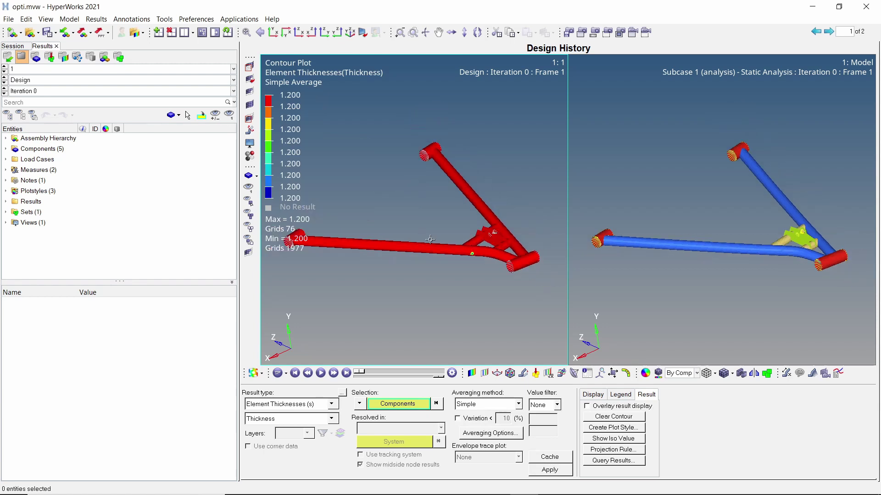
- Contour displacement on the right opti_s1 model with a Fixed-format legend
{"action": "left_click", "coordinate": [673, 224]}
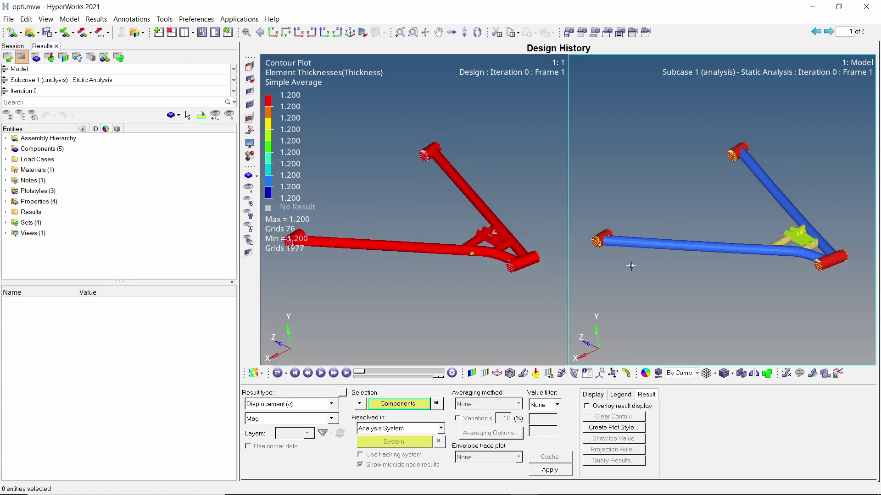
{"action": "left_click", "coordinate": [540, 470]}
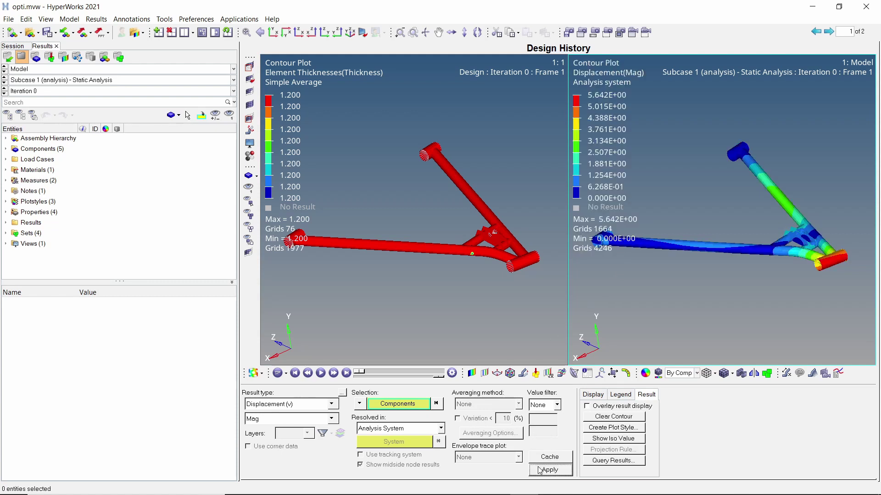
{"action": "right_click", "coordinate": [599, 153]}
{"action": "mouse_move", "coordinate": [633, 178]}
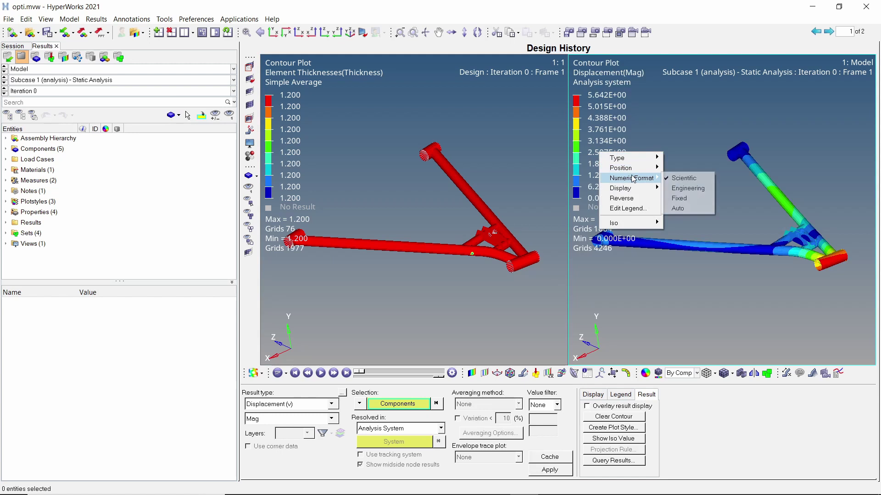
{"action": "left_click", "coordinate": [679, 196]}
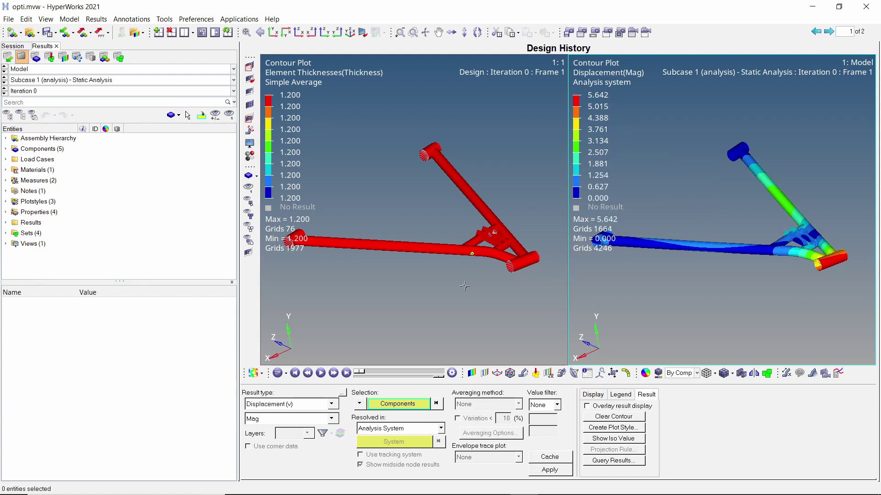
- Switch the right contour to Element Stresses vonMises with Simple averaging, peaking at 319.185
{"action": "left_click", "coordinate": [318, 410]}
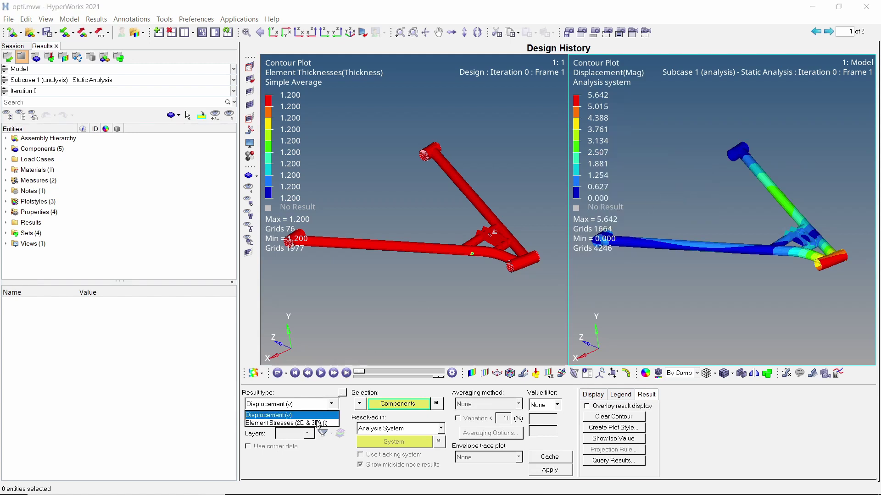
{"action": "left_click", "coordinate": [319, 425]}
{"action": "left_click", "coordinate": [475, 405]}
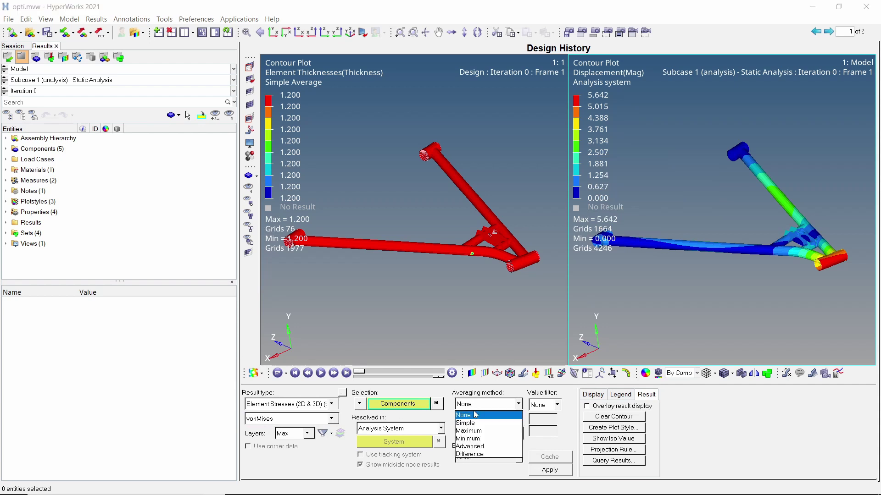
{"action": "left_click", "coordinate": [474, 424]}
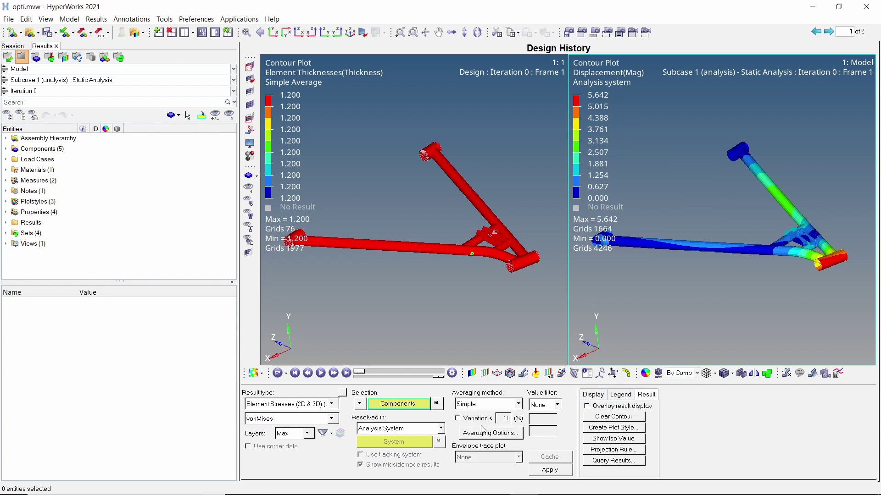
{"action": "left_click", "coordinate": [558, 471]}
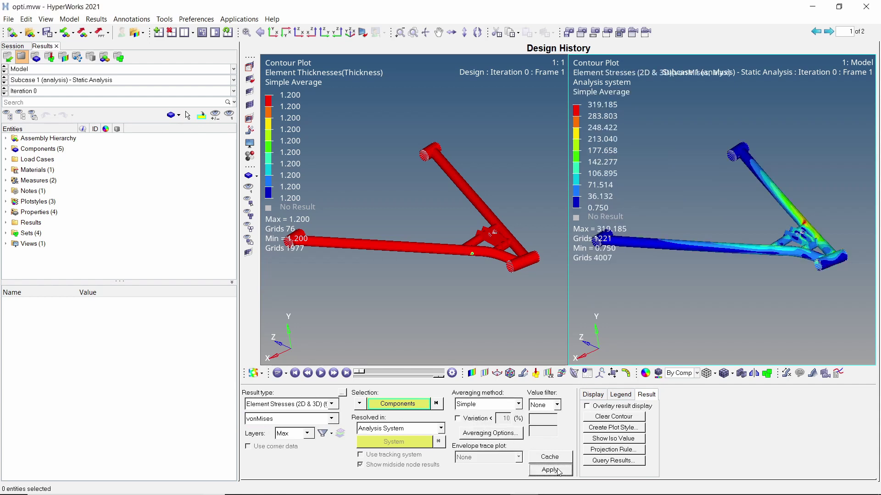
{"action": "left_click", "coordinate": [398, 291]}
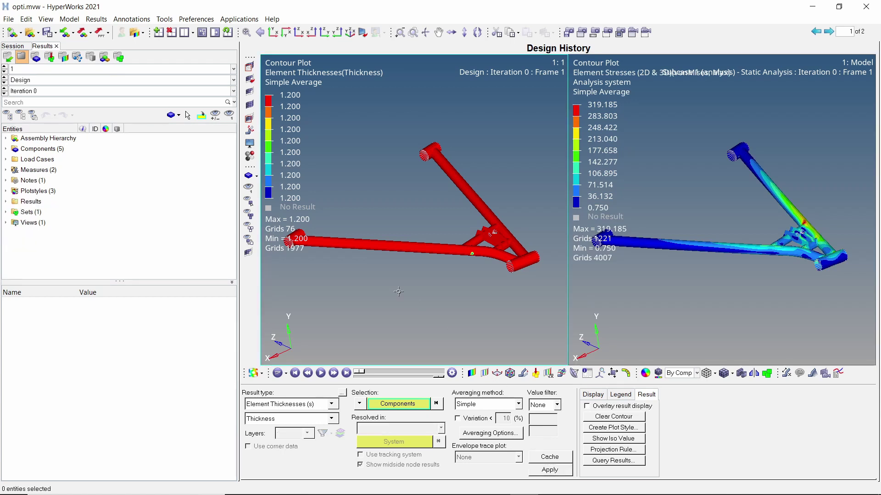
- Jump to Iteration 3 to show the optimized 0.800–2.200 thicknesses
{"action": "left_click", "coordinate": [233, 91]}
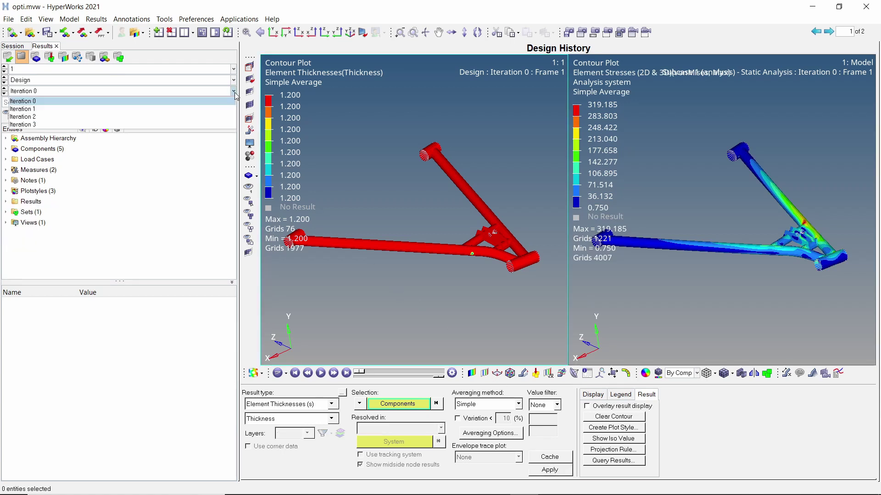
{"action": "left_click", "coordinate": [227, 124]}
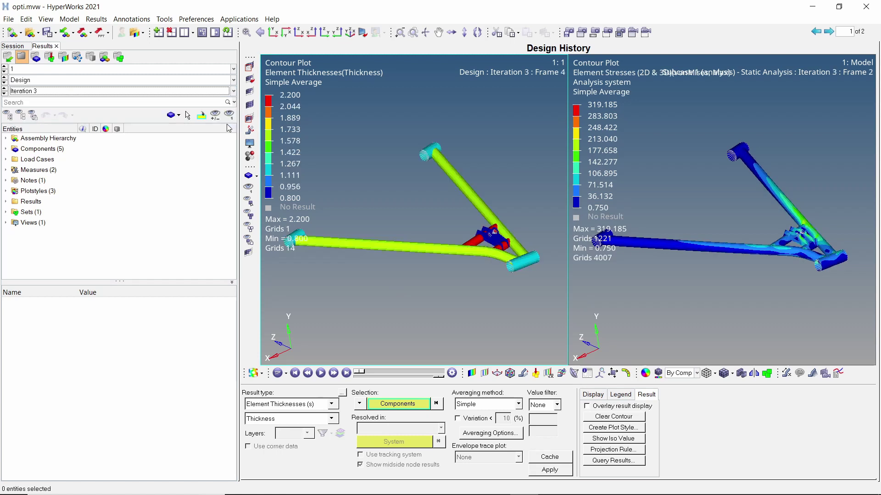
{"action": "left_click_drag", "start_coordinate": [499, 217], "coordinate": [489, 243], "text": "ctrl"}
{"action": "scroll", "coordinate": [489, 243], "scroll_direction": "up", "scroll_amount": 4}
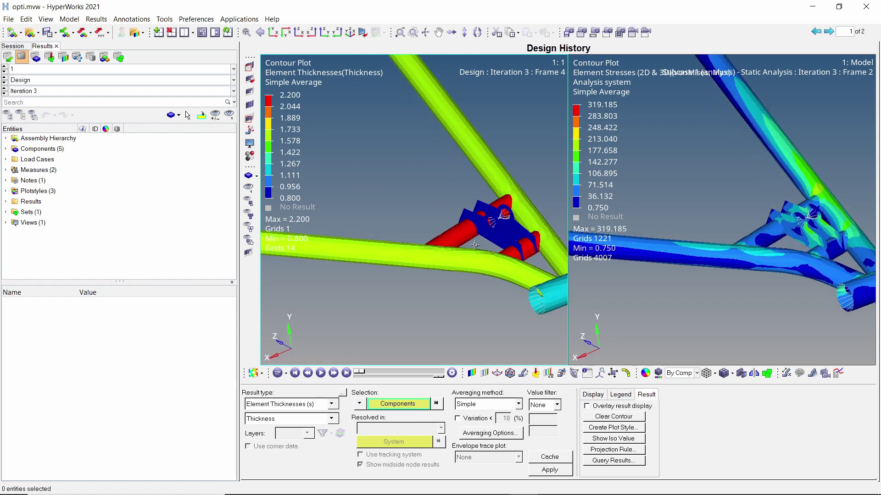
- Re-apply the right vonMises contour for Iteration 3, showing the 222.458 peak
{"action": "left_click", "coordinate": [686, 211]}
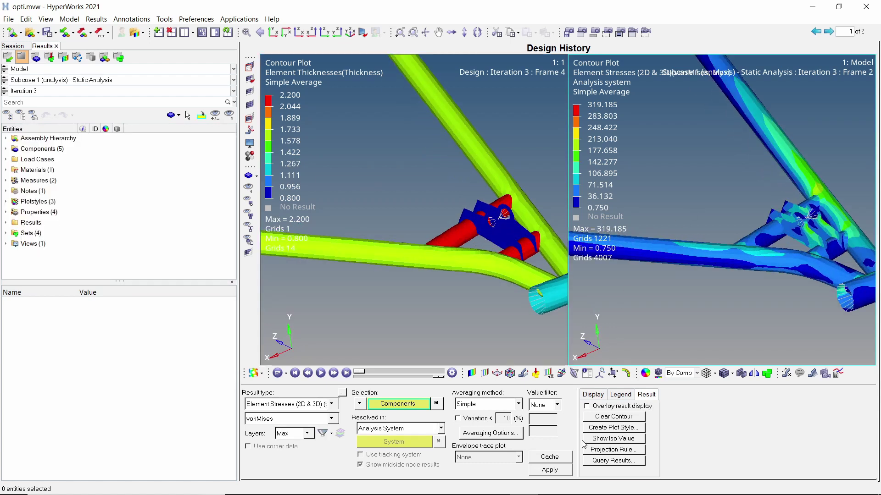
{"action": "left_click", "coordinate": [565, 469]}
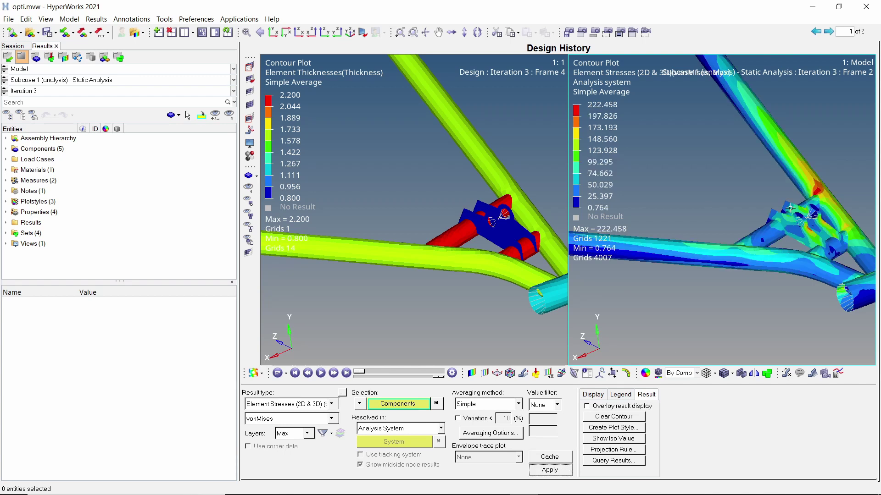
{"action": "scroll", "coordinate": [769, 195], "scroll_direction": "down", "scroll_amount": 3}
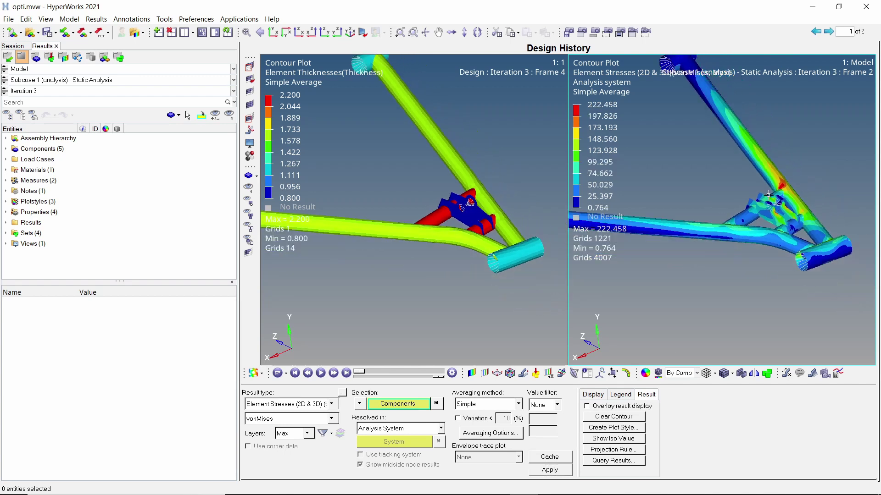
{"action": "left_click_drag", "start_coordinate": [785, 209], "coordinate": [779, 186], "text": "ctrl"}
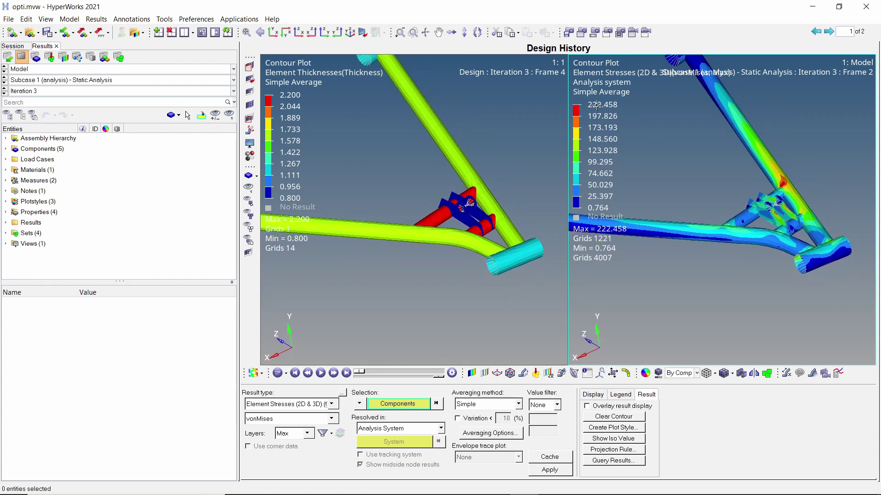
{"action": "left_click_drag", "start_coordinate": [762, 239], "coordinate": [781, 196], "text": "ctrl"}
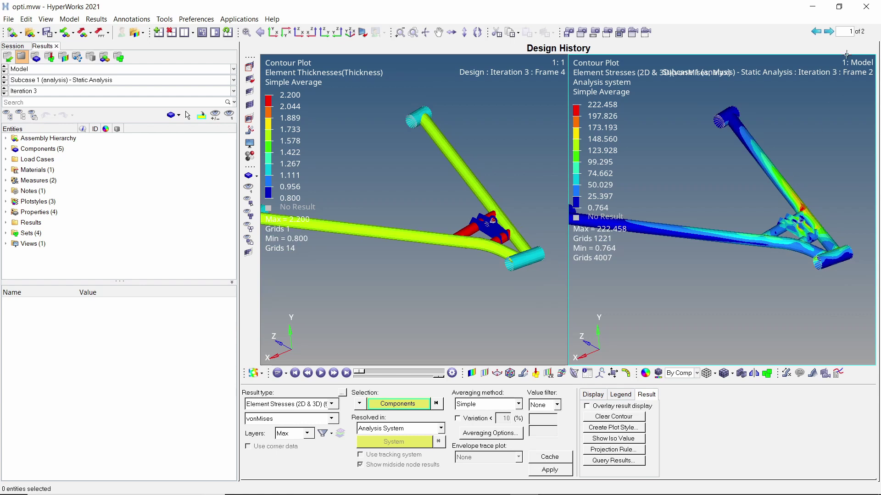
- Close HyperView without saving the session and open opti.out from the Compute Console
{"action": "left_click", "coordinate": [864, 8]}
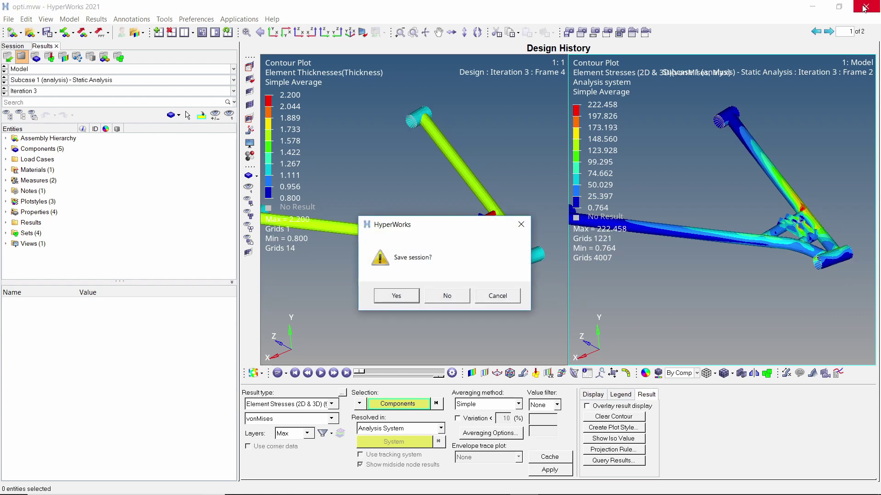
{"action": "left_click", "coordinate": [448, 296]}
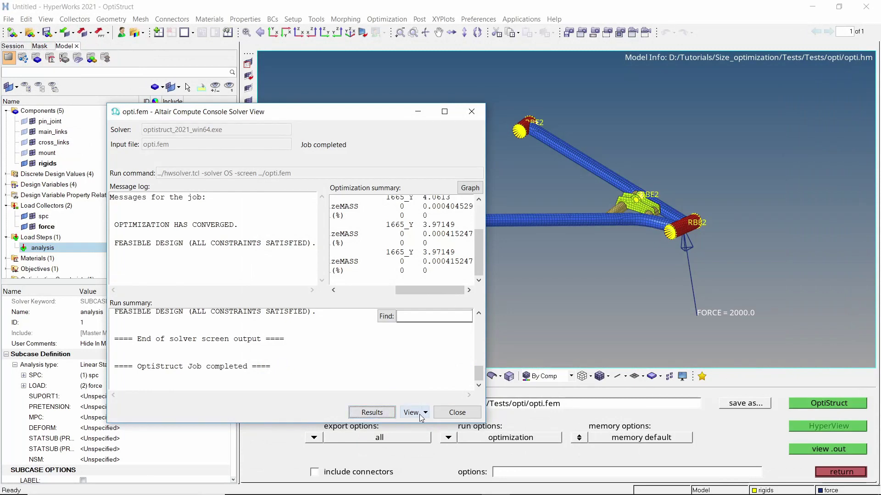
{"action": "left_click", "coordinate": [420, 415]}
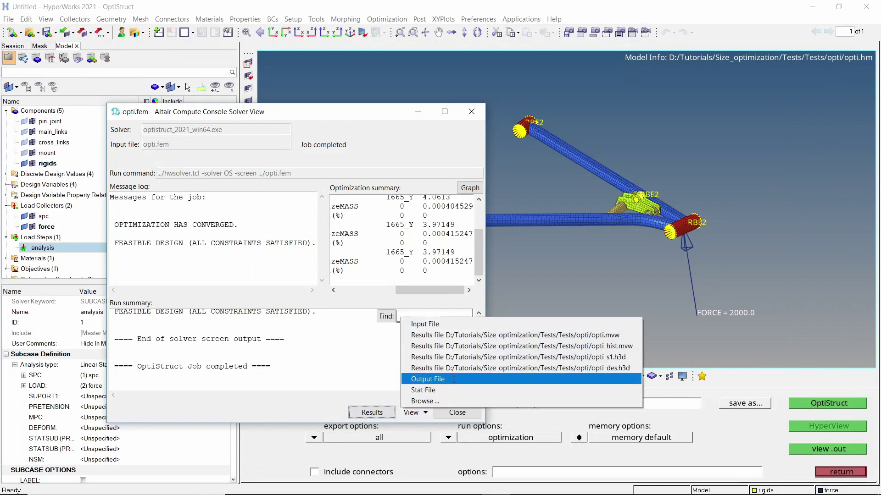
{"action": "left_click", "coordinate": [455, 383]}
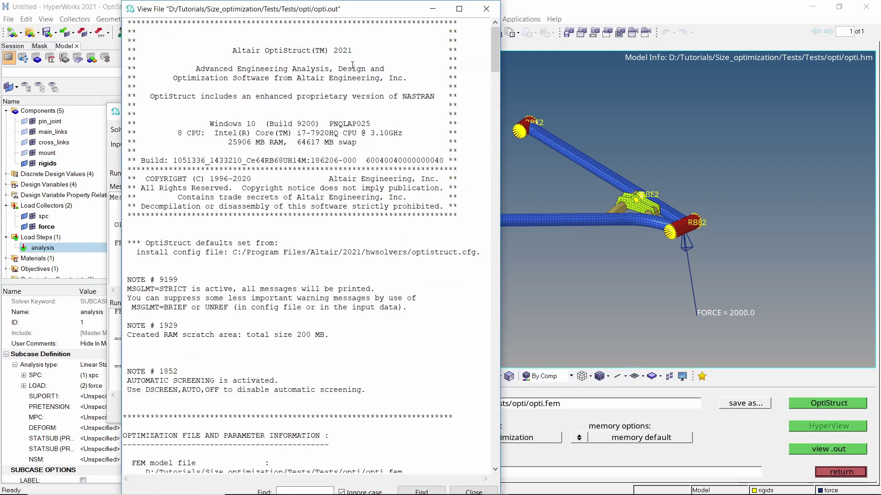
- Scroll opti.out to the DESIGNED PROPERTY ITEMS TABLE listing thicknesses 1.2, 1.6, 1.8, 0.8
{"action": "left_click_drag", "start_coordinate": [348, 4], "coordinate": [368, 22]}
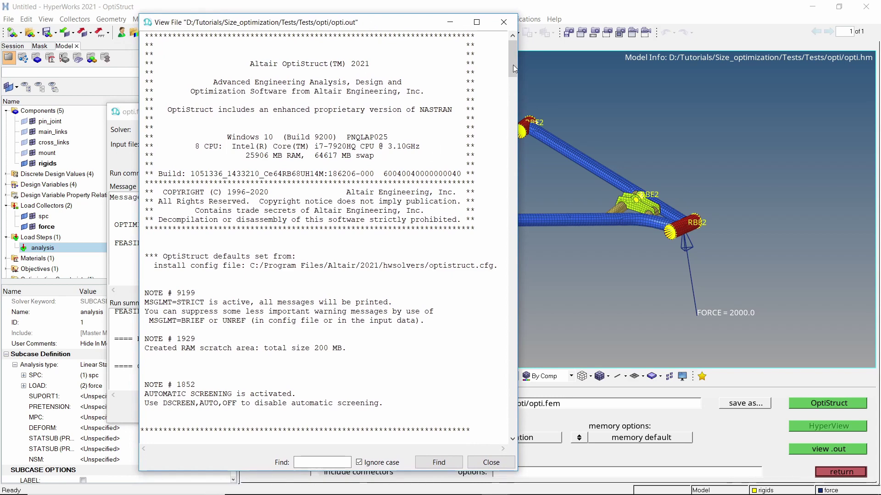
{"action": "left_click_drag", "start_coordinate": [514, 69], "coordinate": [512, 317]}
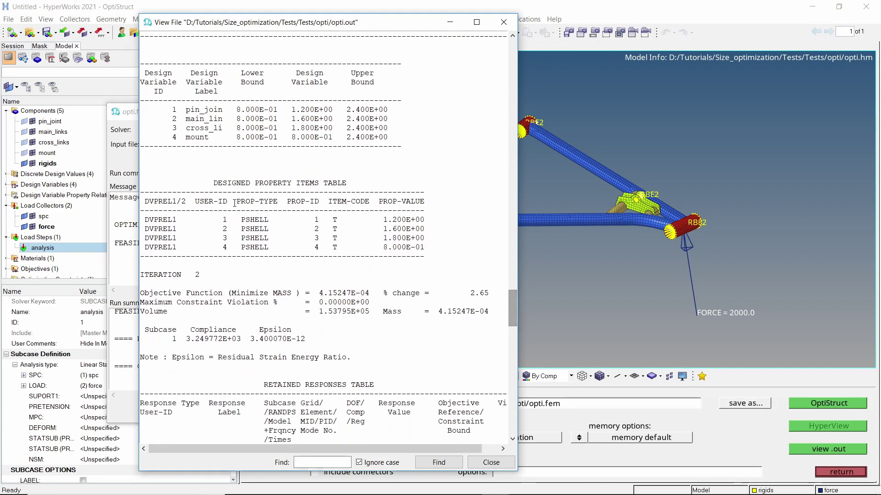
{"action": "left_click_drag", "start_coordinate": [213, 183], "coordinate": [344, 183]}
{"action": "left_click", "coordinate": [352, 184]}
{"action": "left_click", "coordinate": [402, 220]}
{"action": "left_click", "coordinate": [406, 238]}
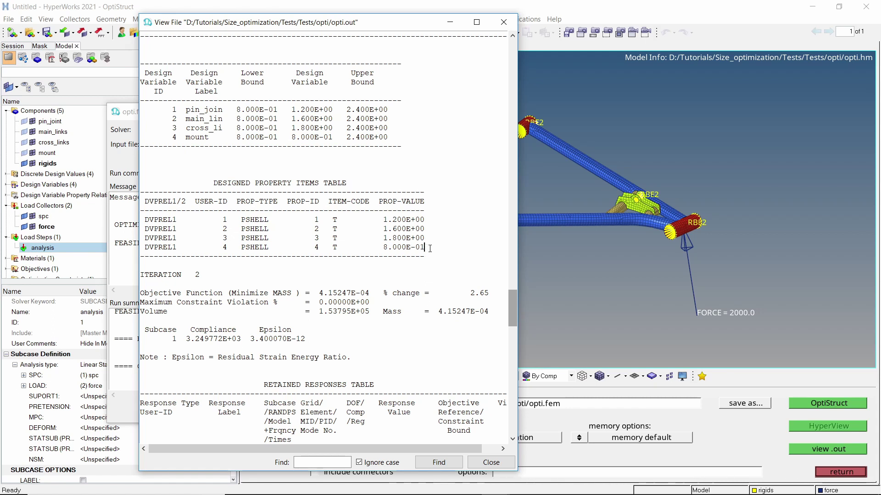